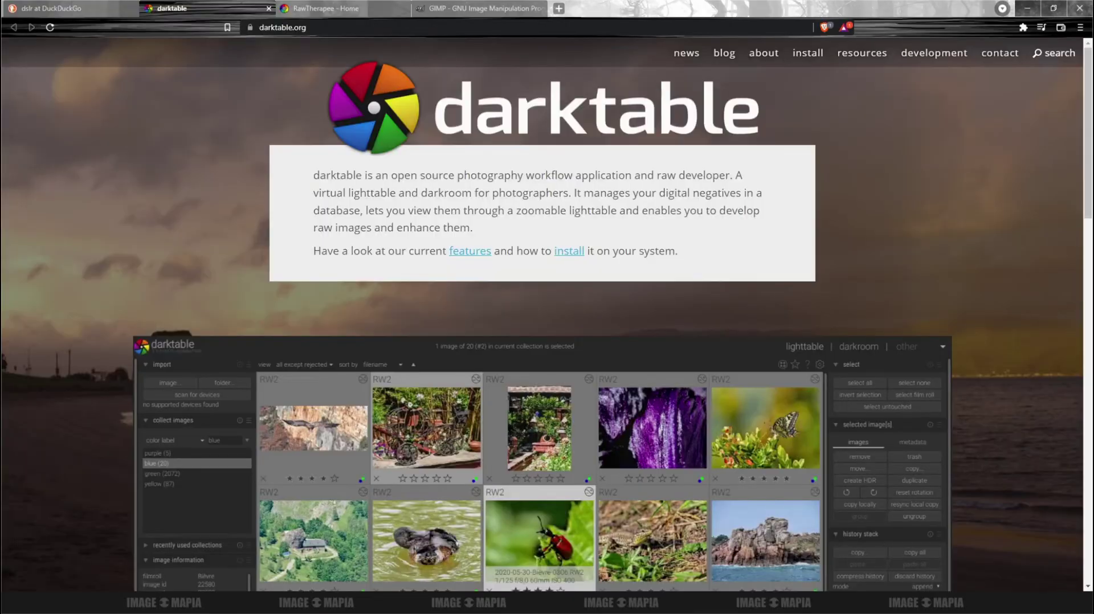
Browse the DSLR image results and select the raw photo IMG_0961.CR2 in the Documents folder.
{"action": "left_click", "coordinate": [68, 9]}
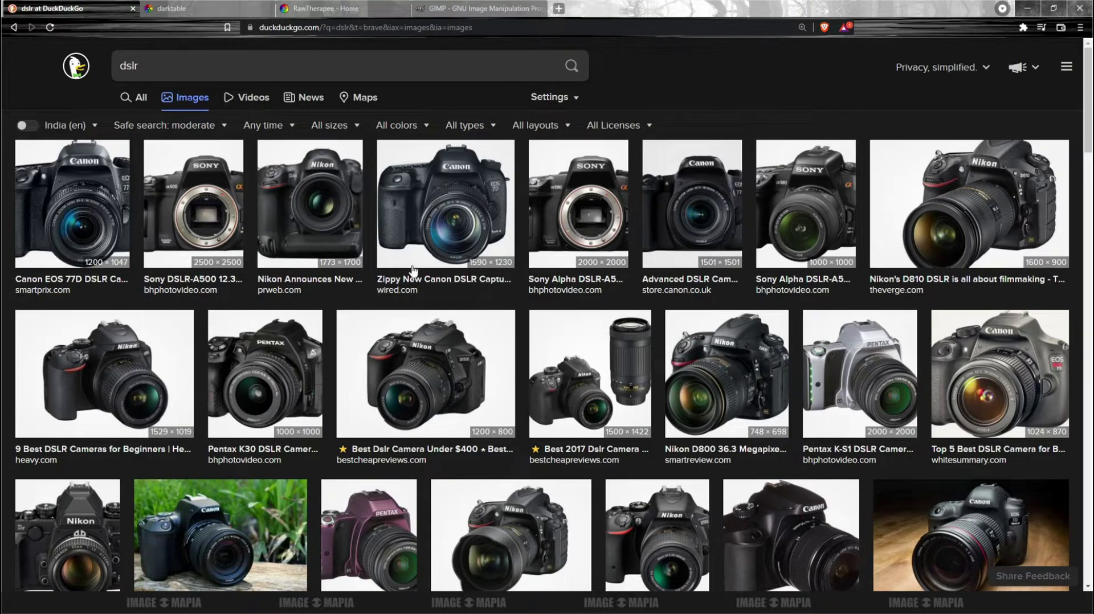
{"action": "scroll", "coordinate": [757, 299], "scroll_direction": "down", "scroll_amount": 3}
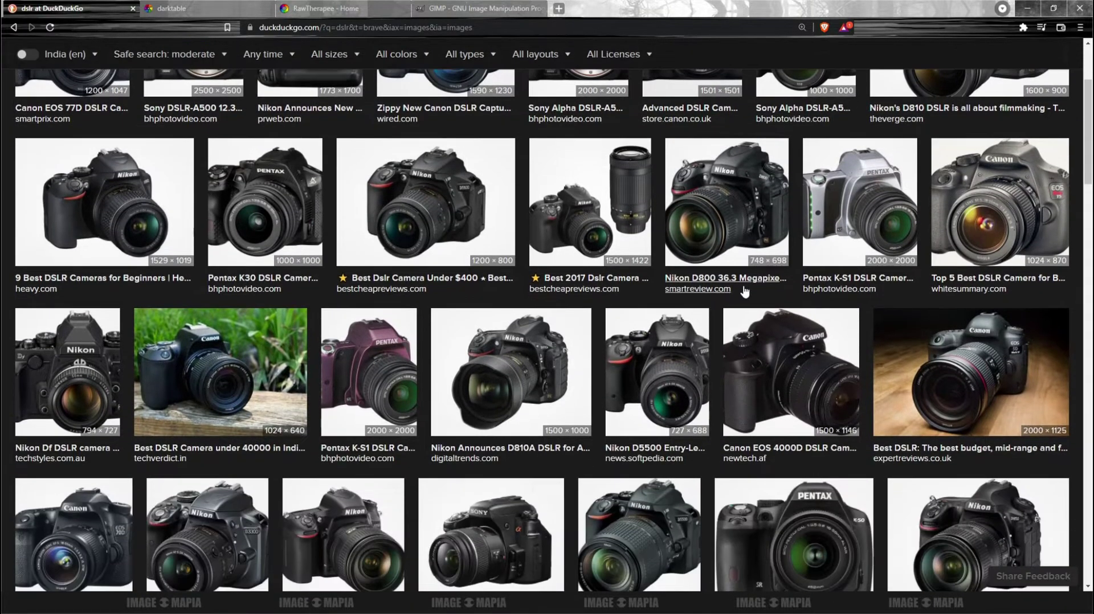
{"action": "left_click", "coordinate": [477, 604]}
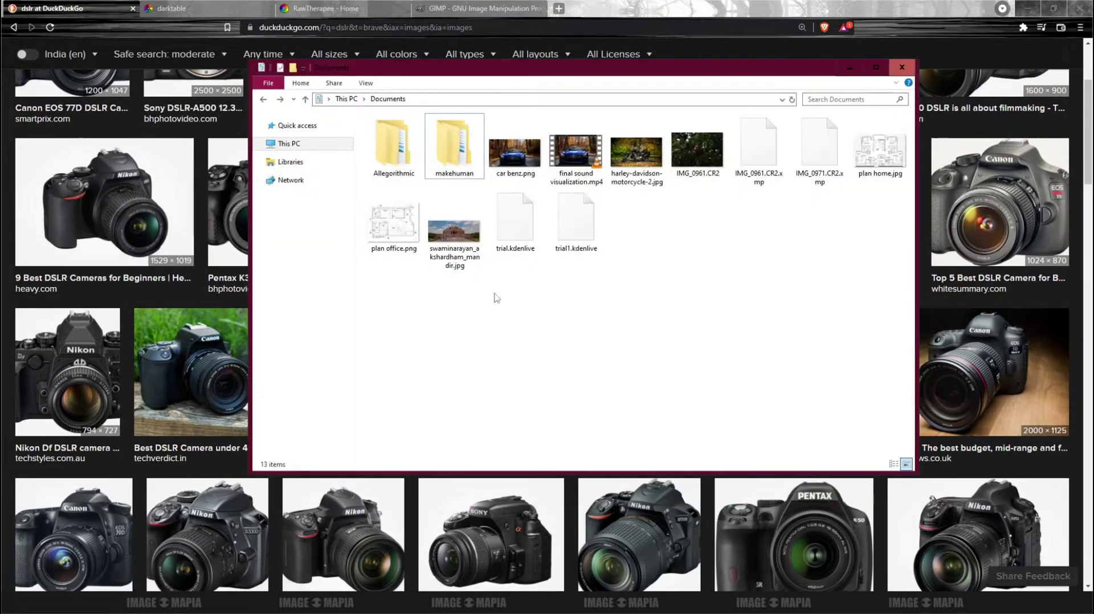
{"action": "left_click", "coordinate": [699, 167]}
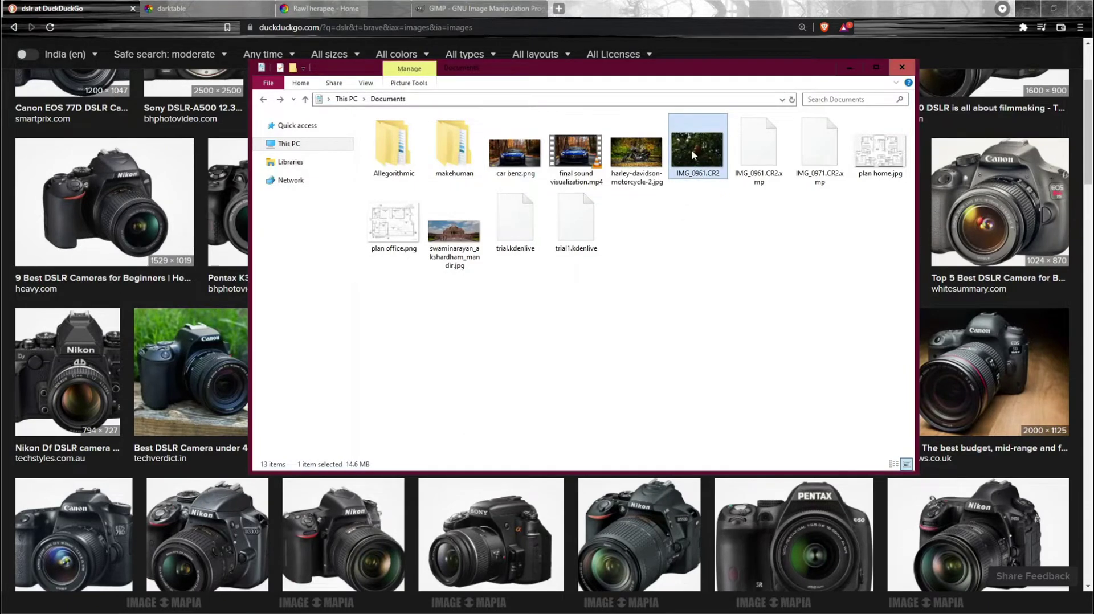
{"action": "left_click_drag", "start_coordinate": [663, 73], "coordinate": [618, 75]}
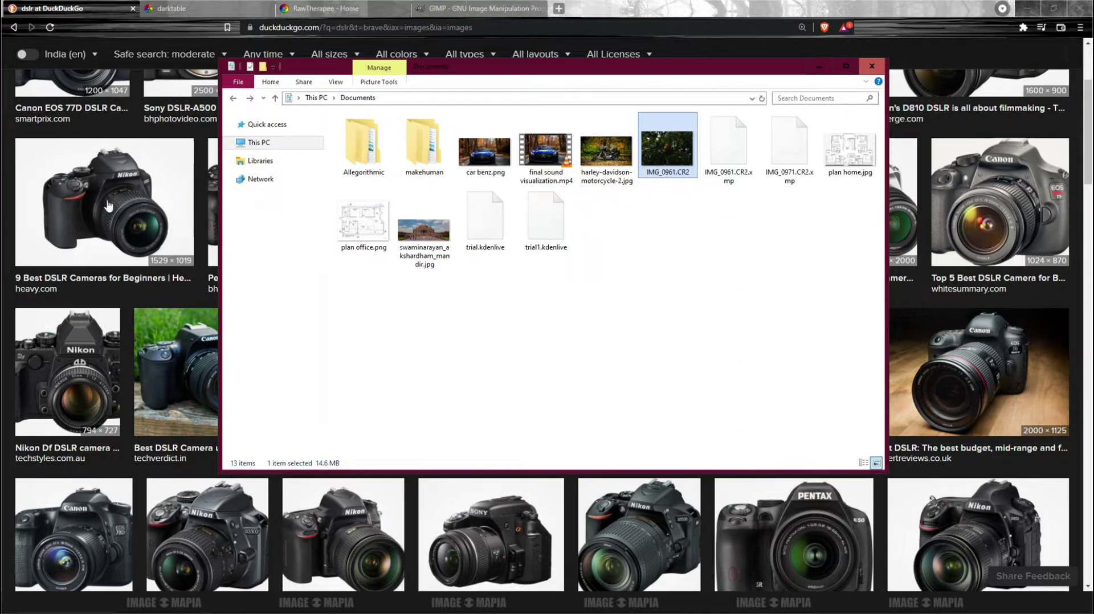
{"action": "scroll", "coordinate": [125, 197], "scroll_direction": "up", "scroll_amount": 2}
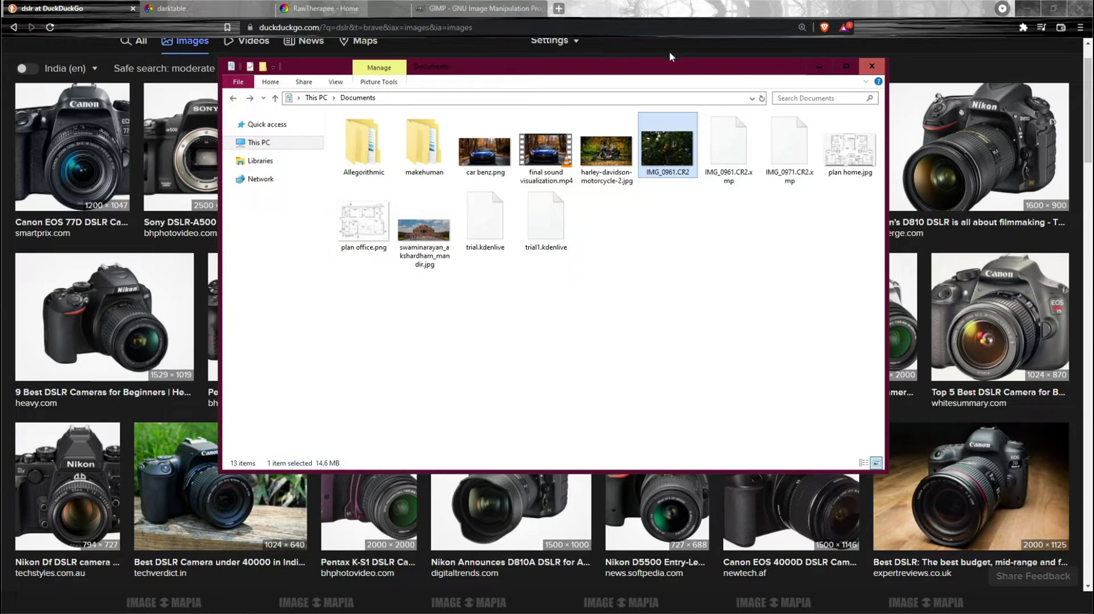
{"action": "left_click_drag", "start_coordinate": [658, 73], "coordinate": [668, 123]}
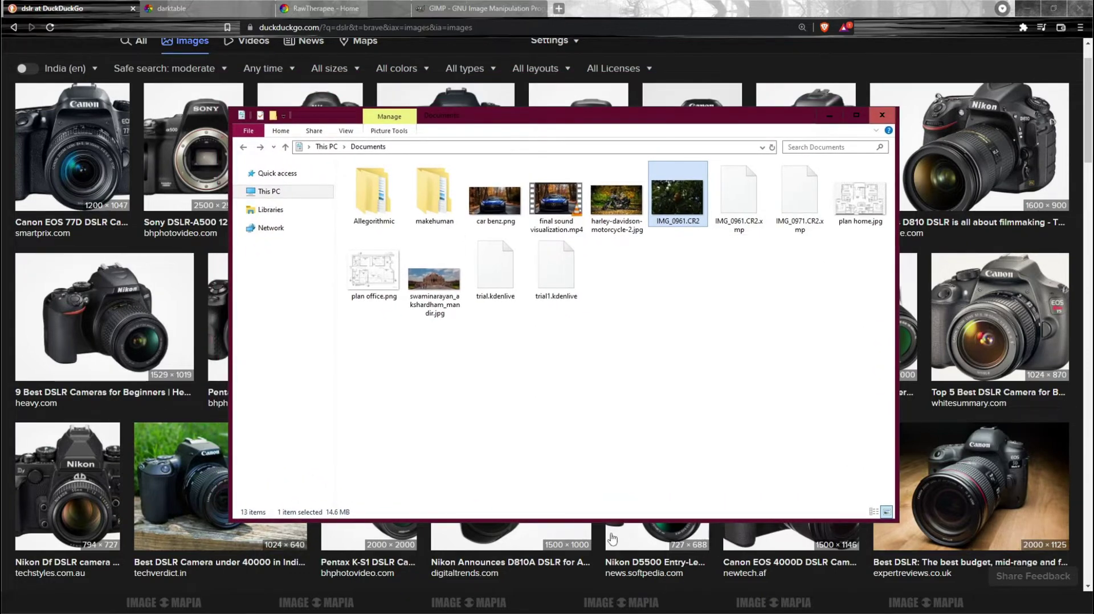
View the raw photo IMG_0961 in GIMP, and look through the darktable, RawTherapee and GIMP websites in the browser.
{"action": "left_click", "coordinate": [613, 603]}
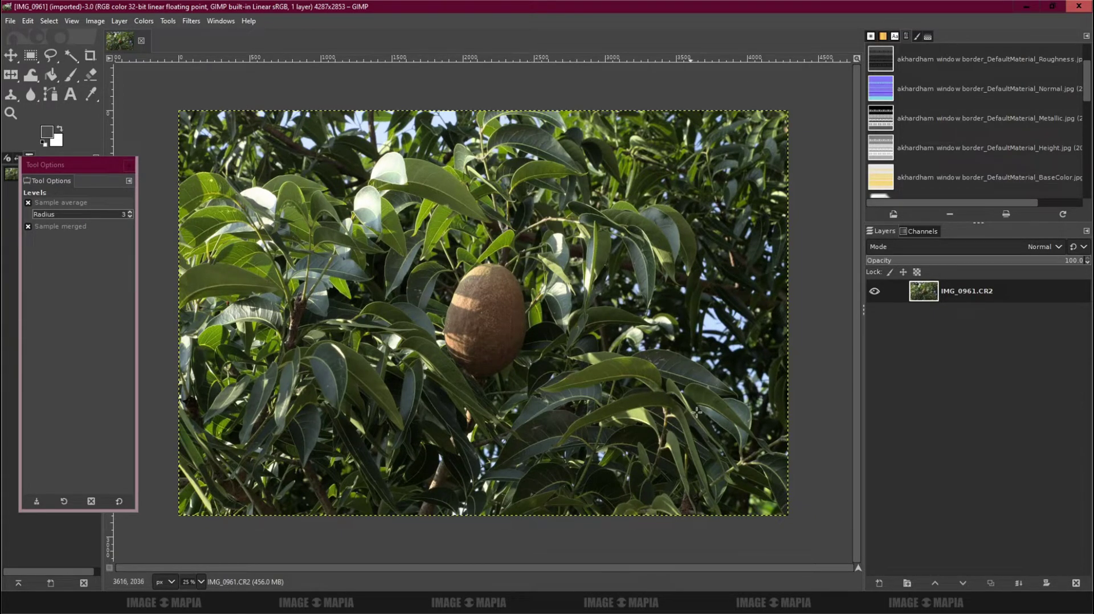
{"action": "left_click", "coordinate": [509, 603]}
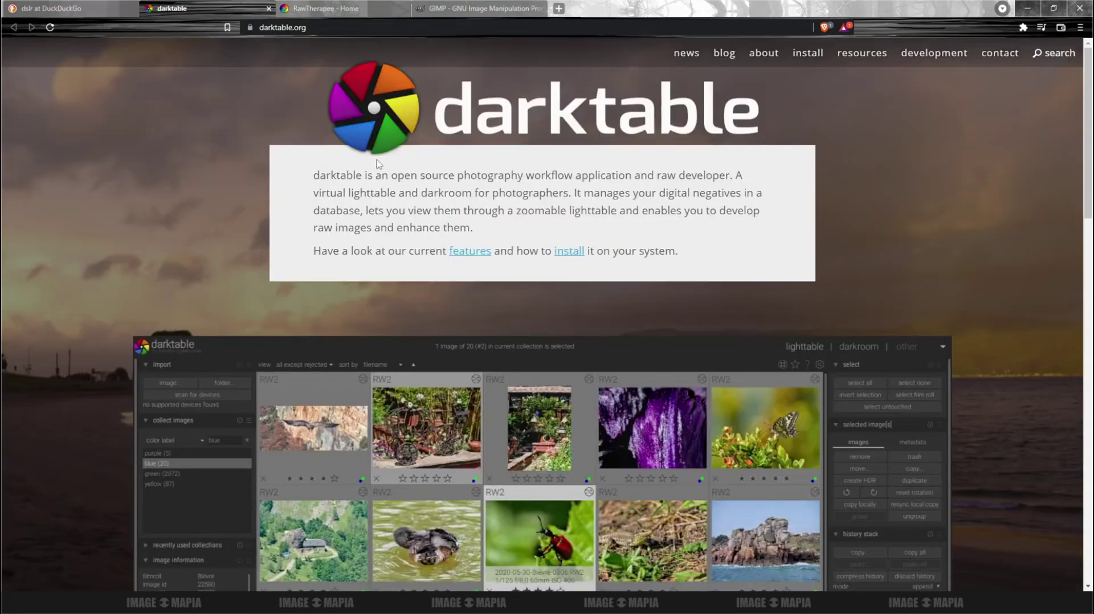
{"action": "left_click", "coordinate": [330, 9]}
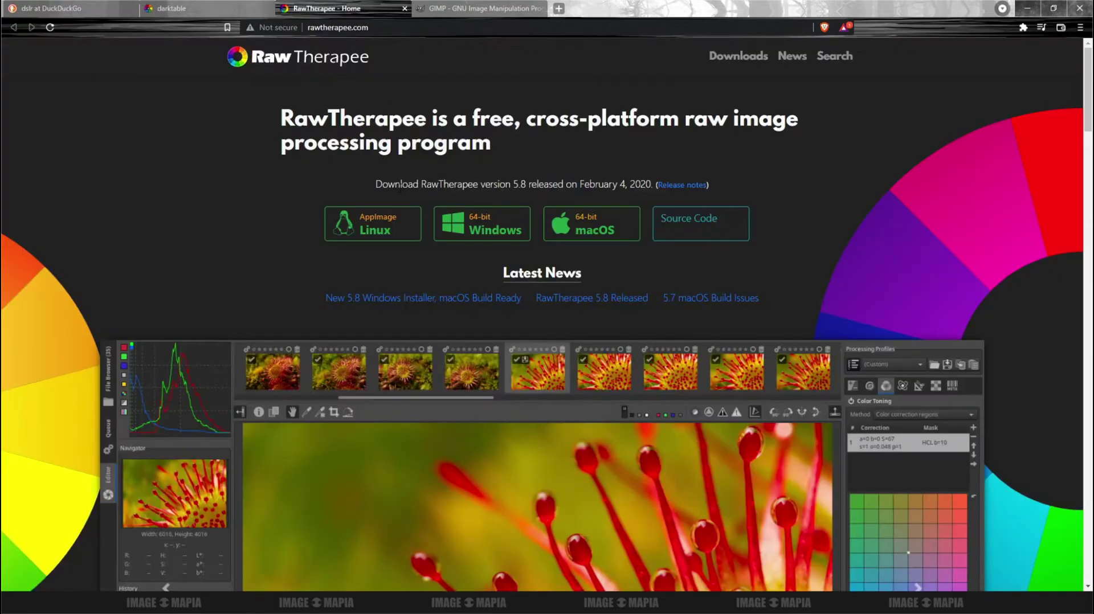
{"action": "left_click", "coordinate": [167, 7]}
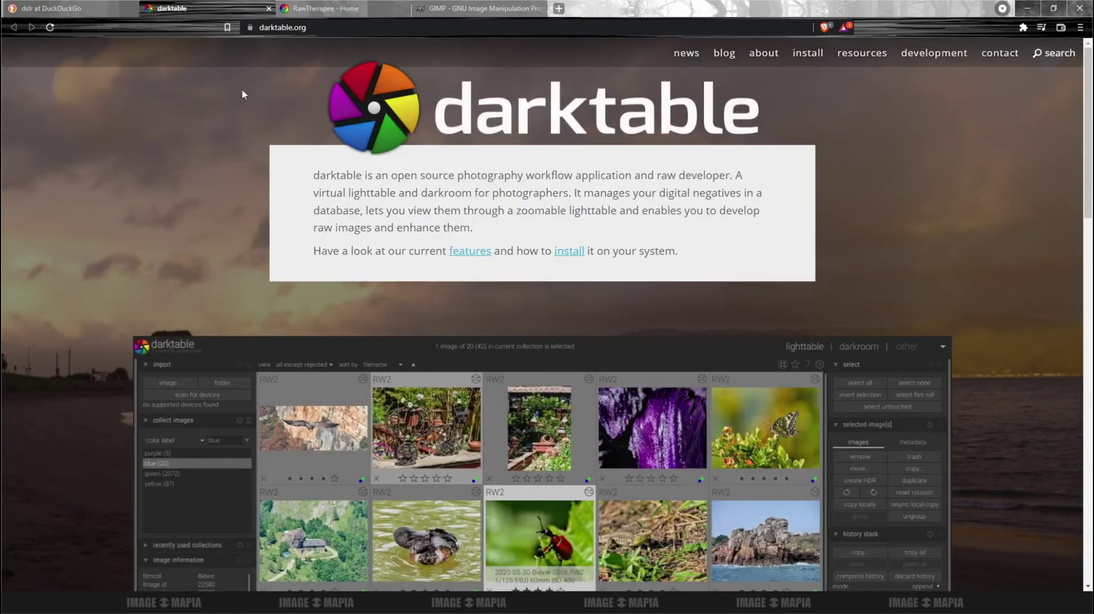
{"action": "left_click", "coordinate": [321, 8]}
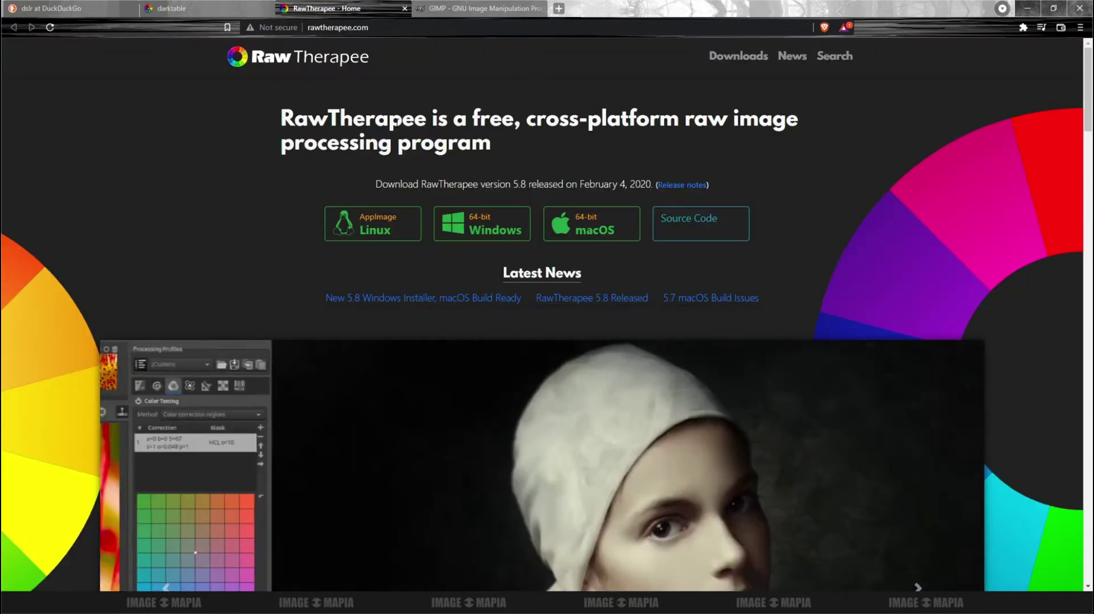
{"action": "left_click", "coordinate": [479, 8]}
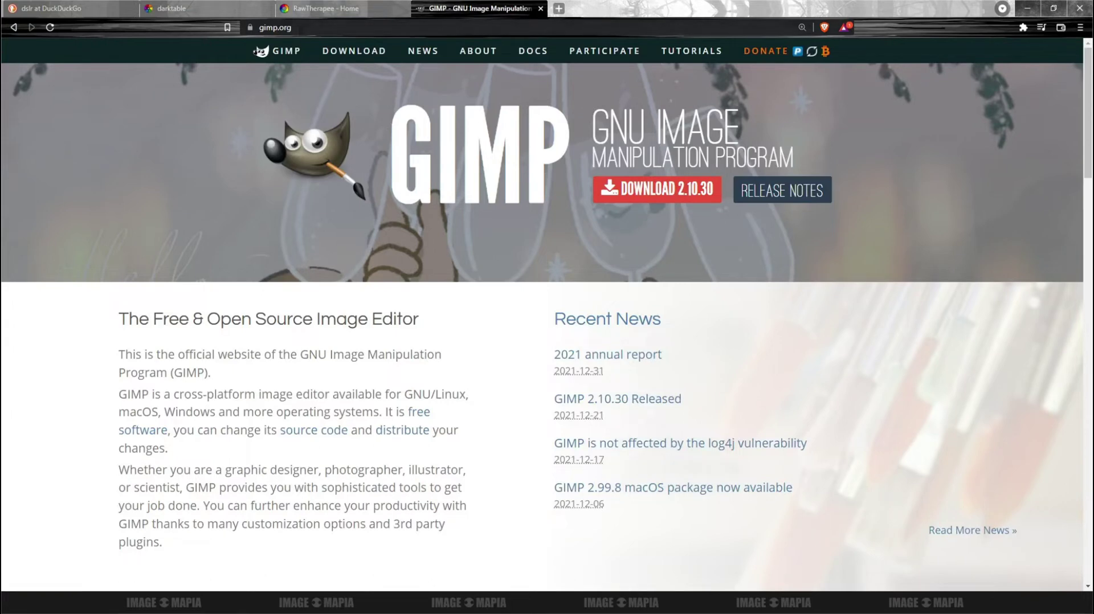
{"action": "left_click", "coordinate": [278, 27]}
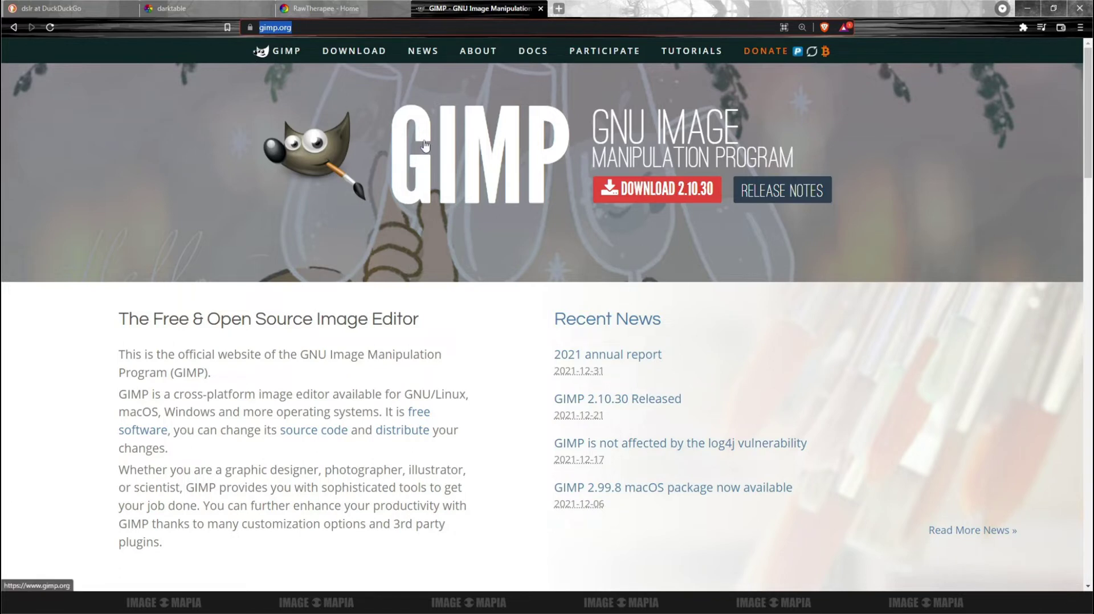
{"action": "left_click", "coordinate": [326, 8]}
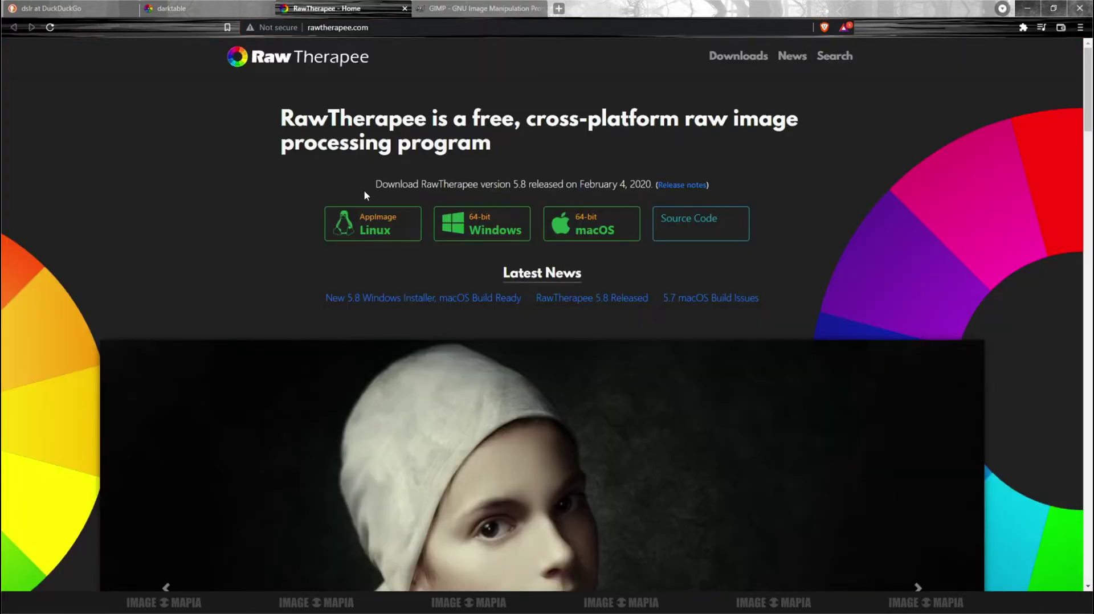
Read the introduction on the darktable homepage, highlighting "darkroom for photographers." and part of the open source workflow description.
{"action": "left_click", "coordinate": [188, 10]}
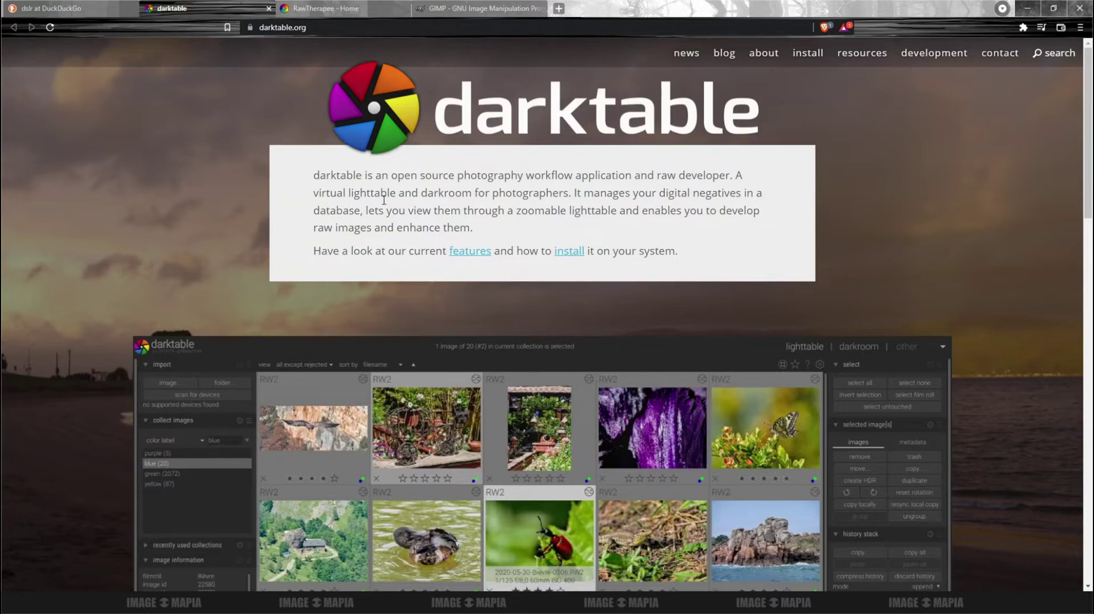
{"action": "scroll", "coordinate": [368, 238], "scroll_direction": "down", "scroll_amount": 5}
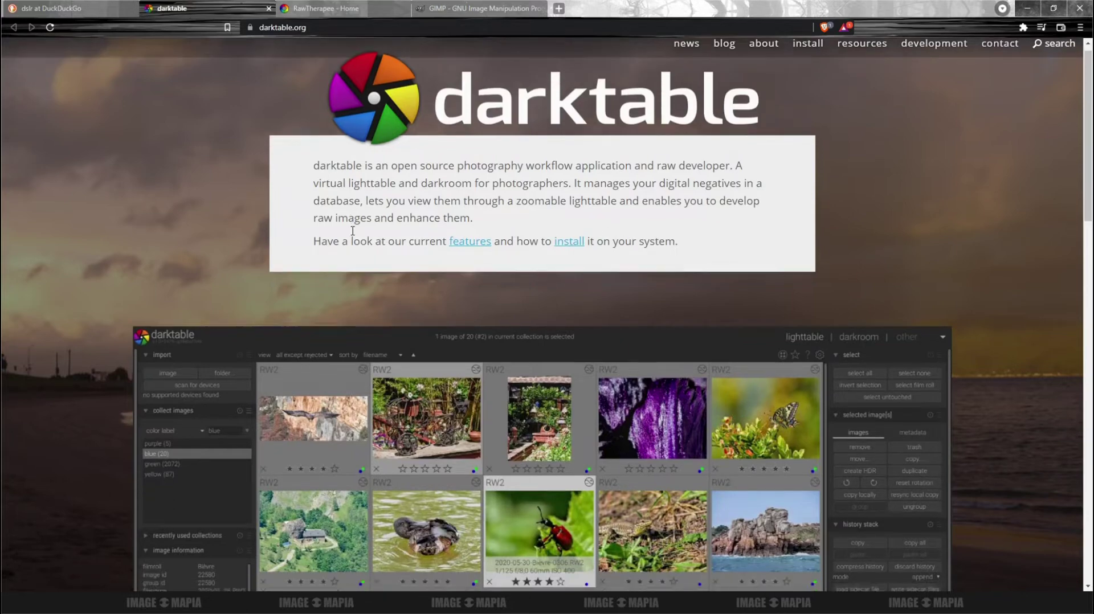
{"action": "scroll", "coordinate": [368, 238], "scroll_direction": "up", "scroll_amount": 5}
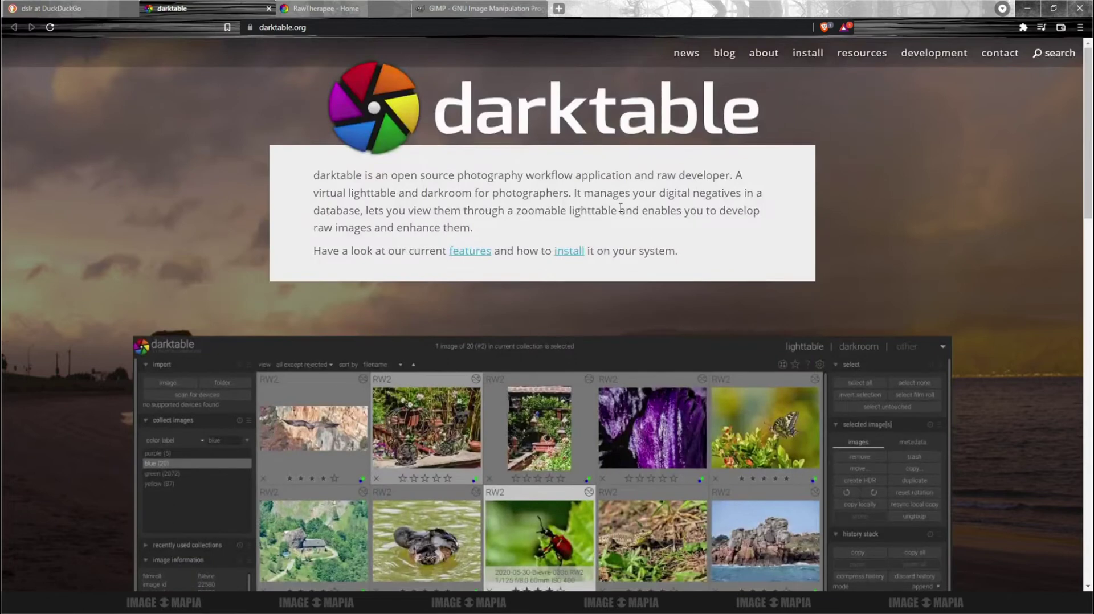
{"action": "left_click_drag", "start_coordinate": [422, 194], "coordinate": [573, 194]}
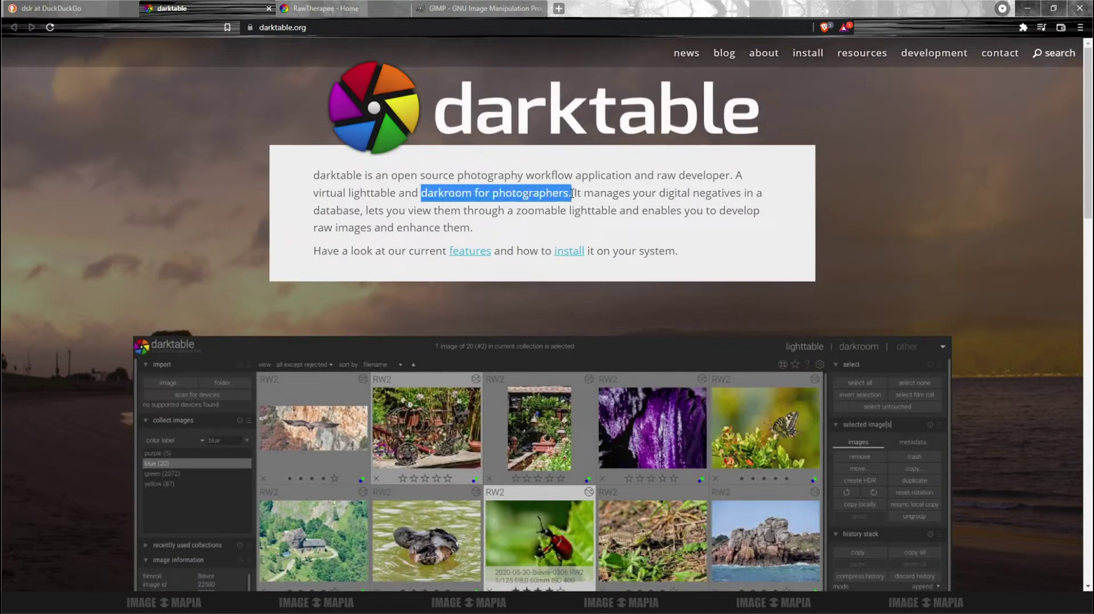
{"action": "left_click", "coordinate": [342, 193]}
{"action": "left_click_drag", "start_coordinate": [343, 194], "coordinate": [553, 175]}
Look over the RawTherapee homepage and its program screenshots.
{"action": "left_click", "coordinate": [318, 17]}
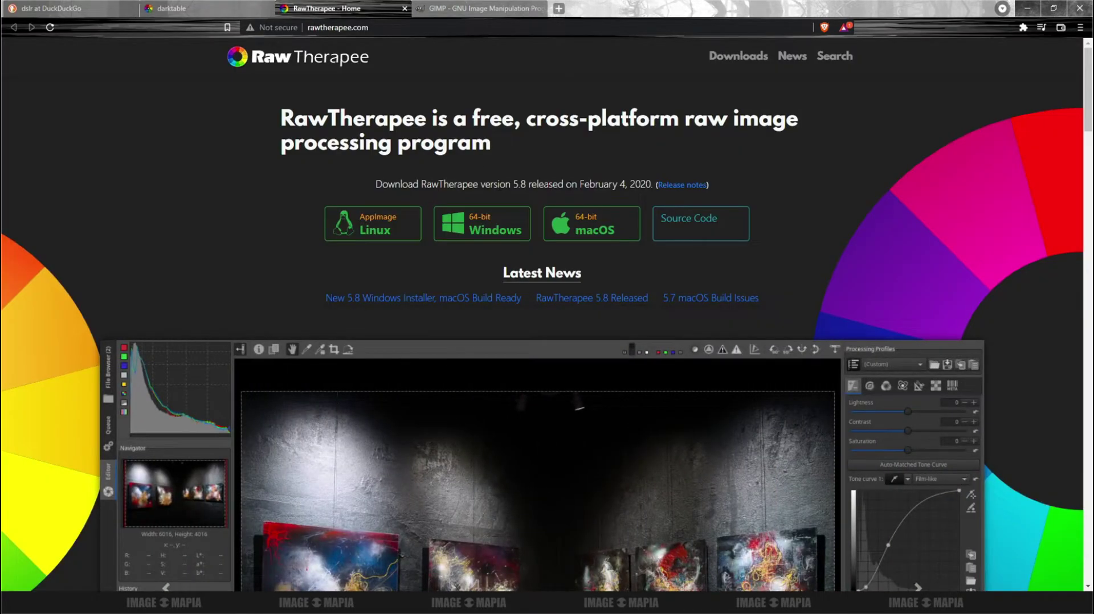
{"action": "scroll", "coordinate": [345, 272], "scroll_direction": "down", "scroll_amount": 2}
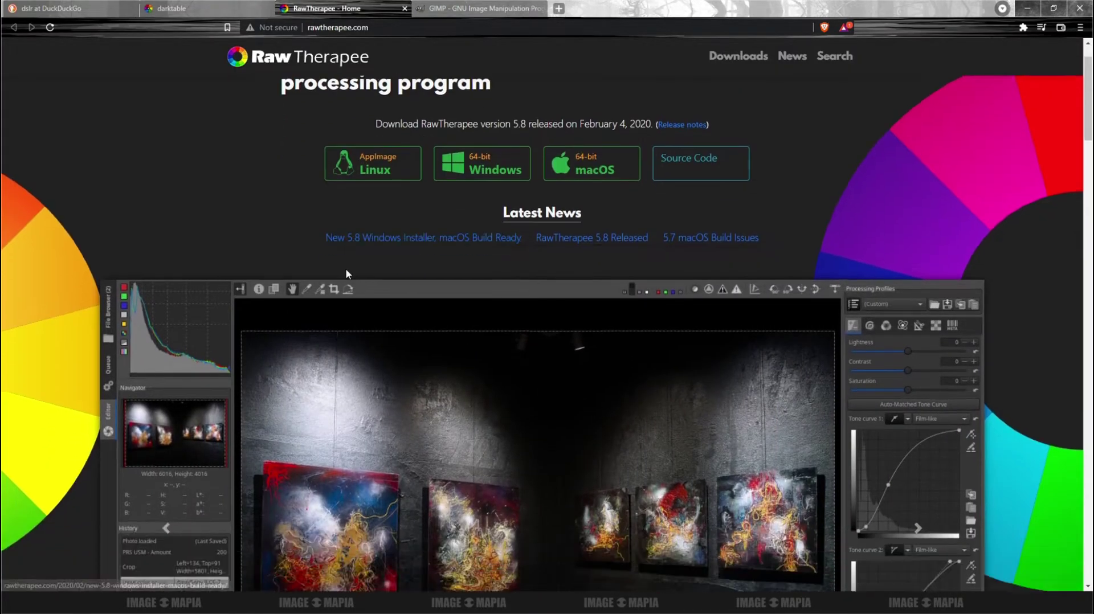
{"action": "scroll", "coordinate": [322, 154], "scroll_direction": "up", "scroll_amount": 2}
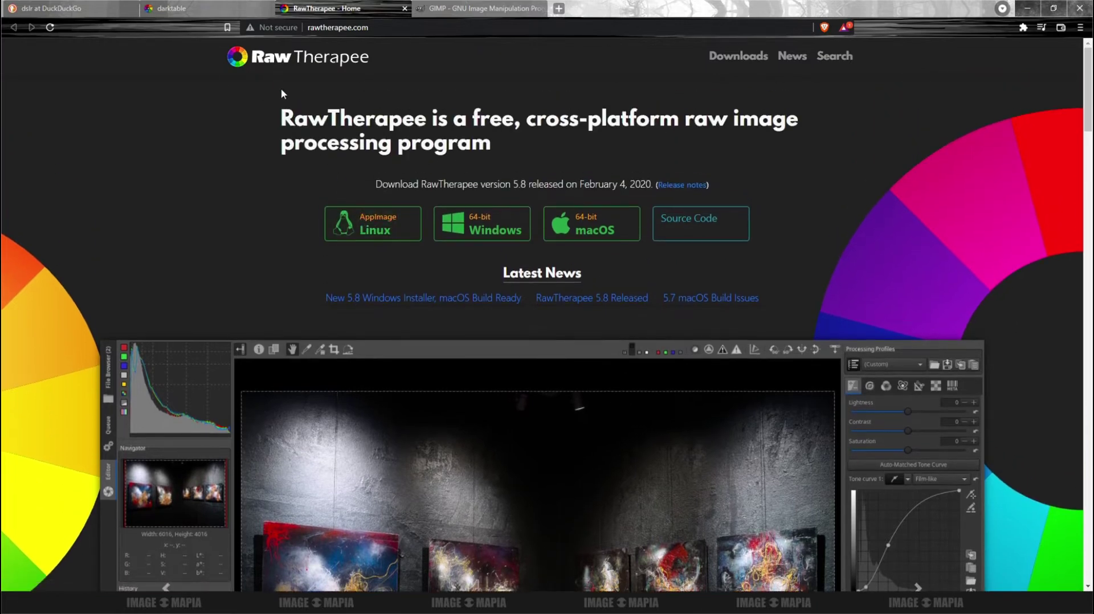
Return to the darktable website, and search the computer's apps for "dark" and "raw".
{"action": "left_click", "coordinate": [206, 9]}
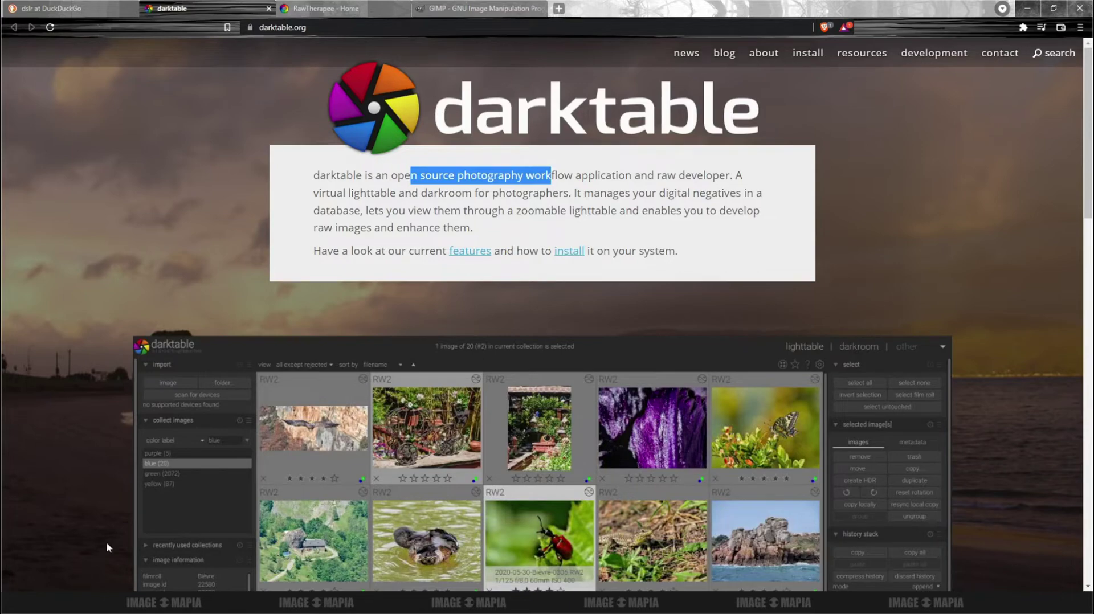
{"action": "key", "text": "super"}
{"action": "type", "text": "dark"}
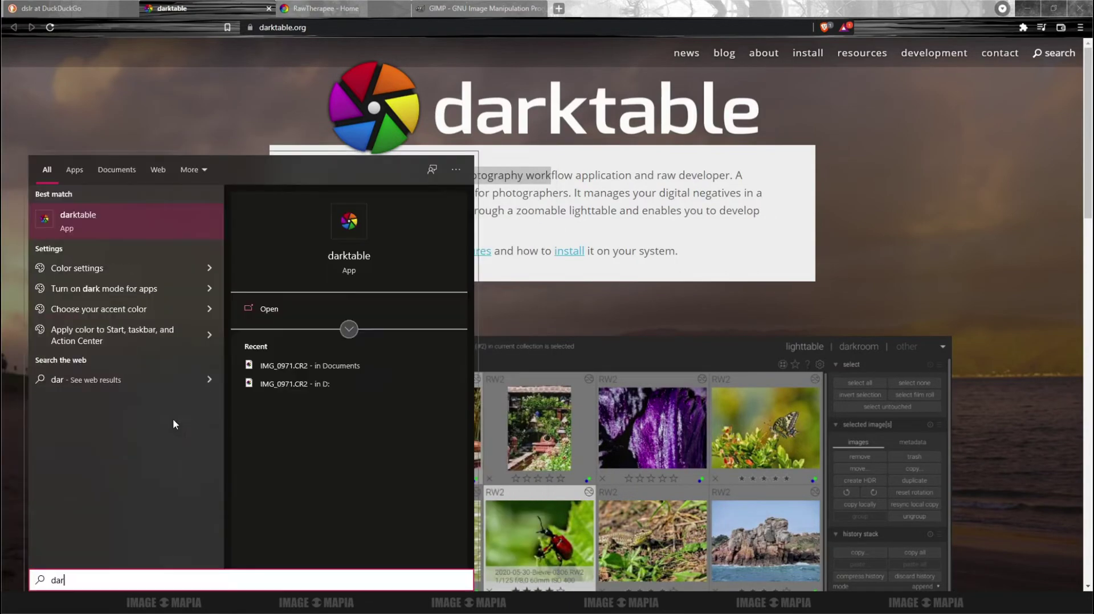
{"action": "key", "text": "BackSpace"}
{"action": "key", "text": "BackSpace"}
{"action": "key", "text": "BackSpace"}
{"action": "key", "text": "BackSpace"}
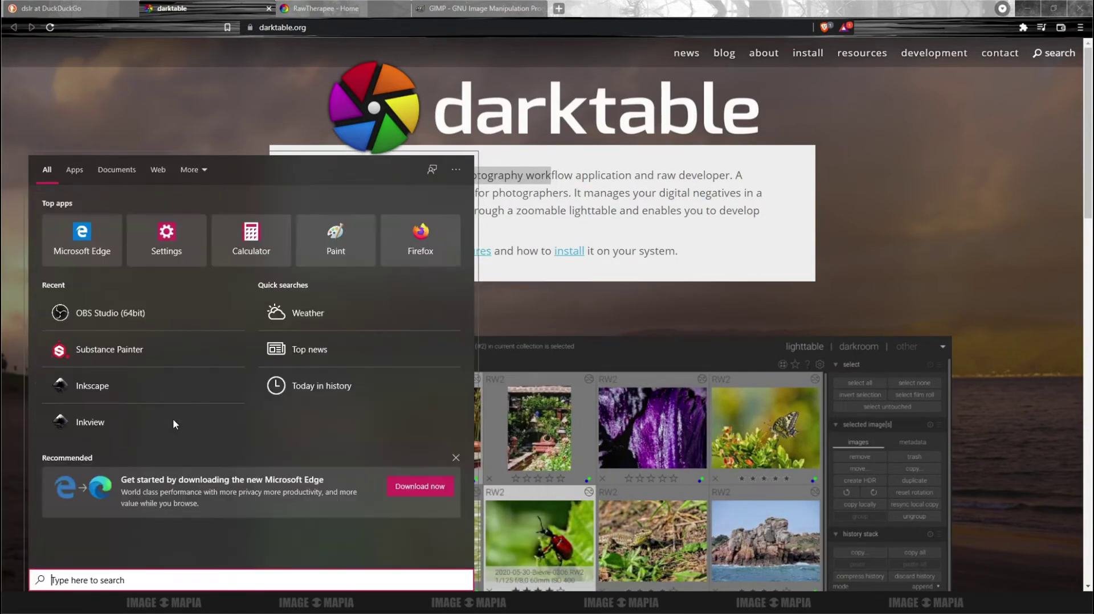
{"action": "type", "text": "raw"}
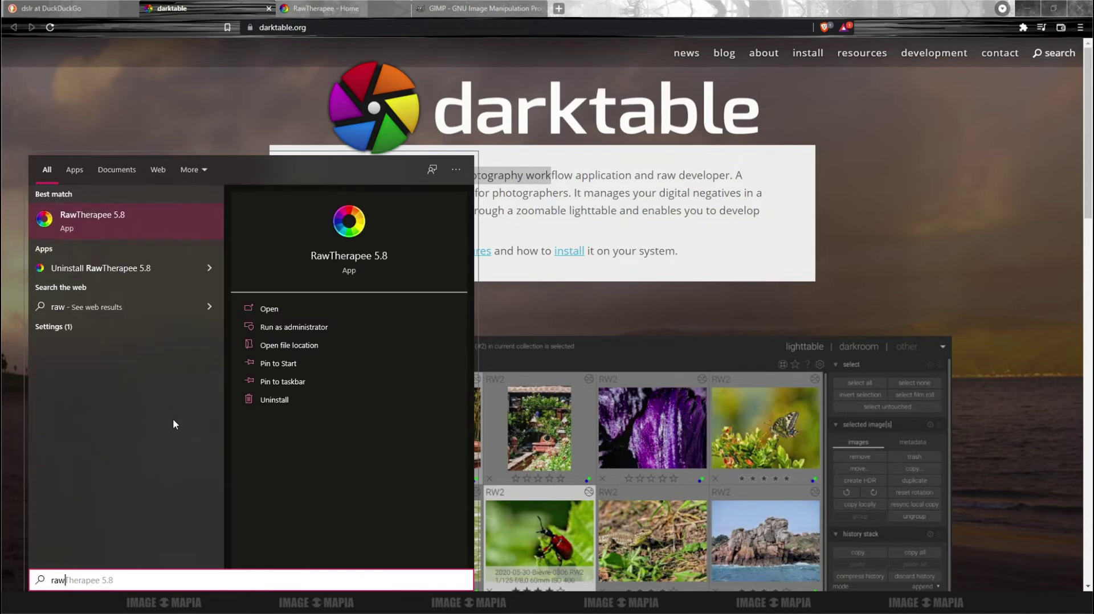
{"action": "key", "text": "BackSpace"}
{"action": "key", "text": "BackSpace"}
{"action": "key", "text": "BackSpace"}
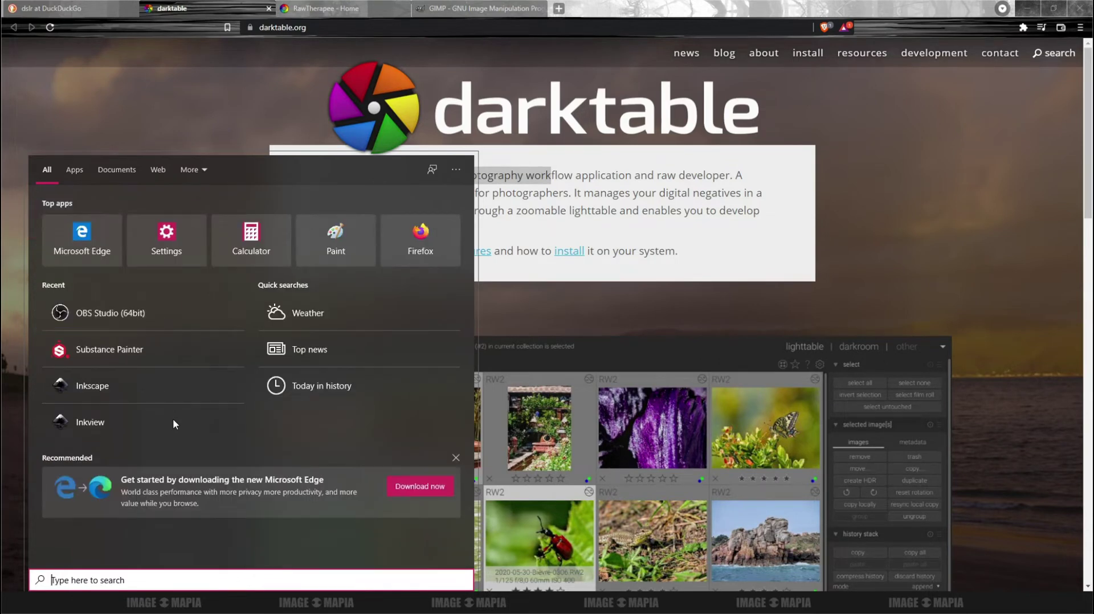
Search the computer's apps for "kr" and "gimp", and close the search without launching anything.
{"action": "type", "text": "kr"}
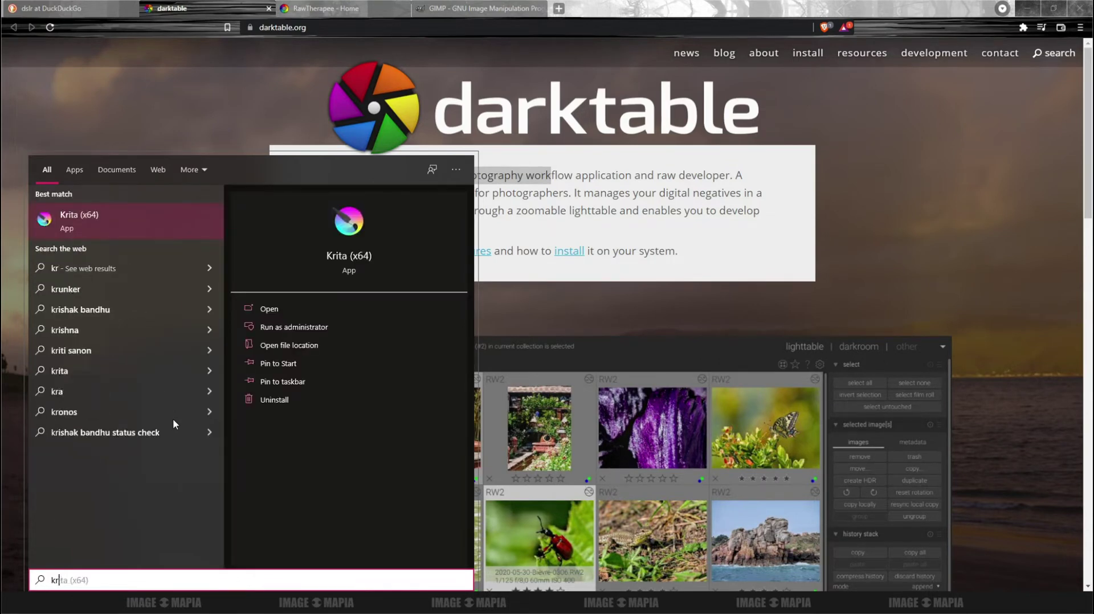
{"action": "key", "text": "BackSpace"}
{"action": "key", "text": "BackSpace"}
{"action": "type", "text": "gimp"}
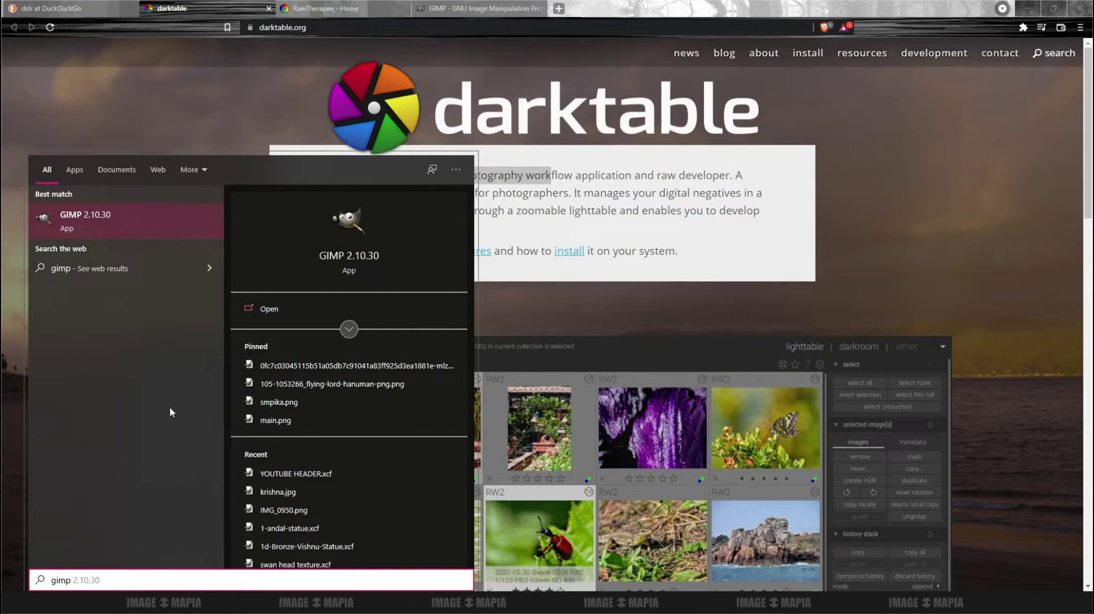
{"action": "key", "text": "Escape"}
{"action": "key", "text": "Escape"}
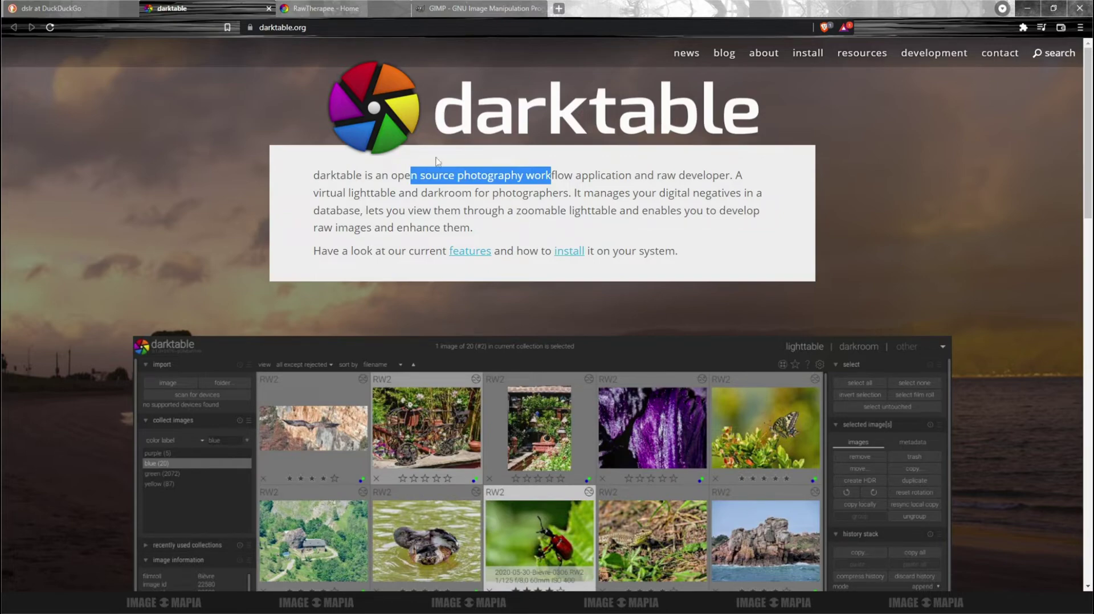
Compare the GIMP, darktable and RawTherapee websites, ending on the darktable homepage.
{"action": "left_click", "coordinate": [479, 8]}
{"action": "left_click", "coordinate": [170, 8]}
{"action": "left_click", "coordinate": [319, 8]}
{"action": "left_click", "coordinate": [197, 9]}
{"action": "left_click", "coordinate": [452, 11]}
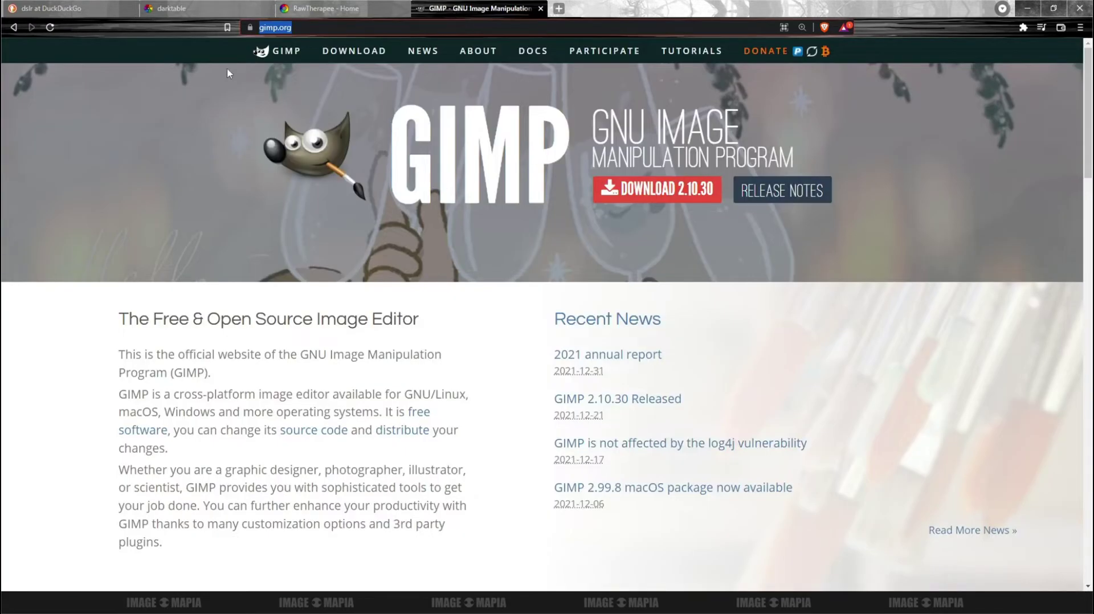
{"action": "left_click", "coordinate": [199, 10]}
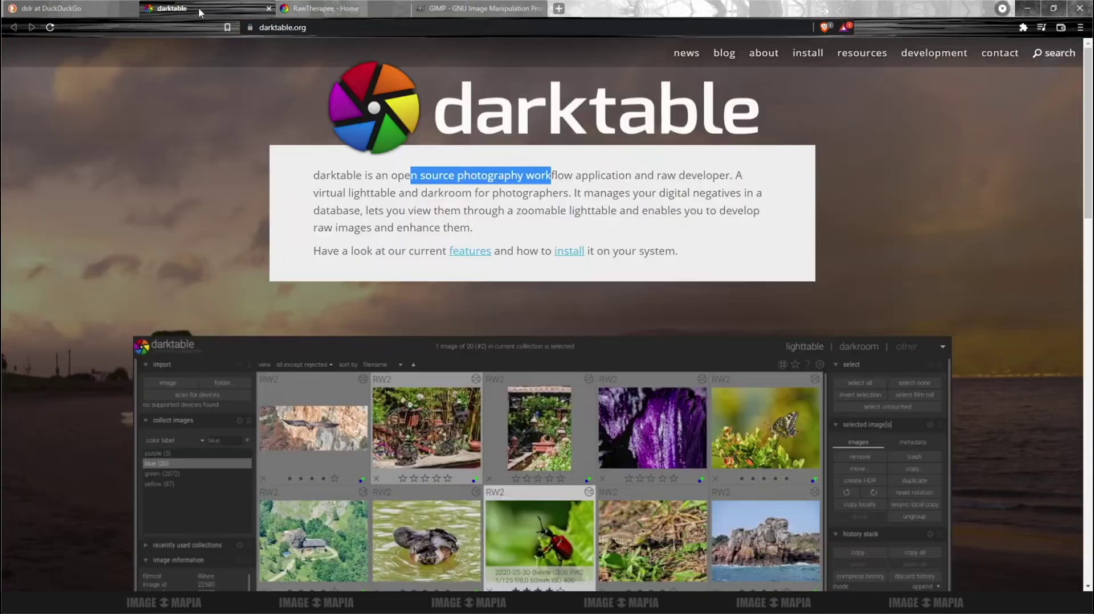
Minimize the browser and the Documents window to switch to GIMP, and close the Levels dialog without applying it.
{"action": "left_click", "coordinate": [1027, 8]}
{"action": "left_click", "coordinate": [829, 115]}
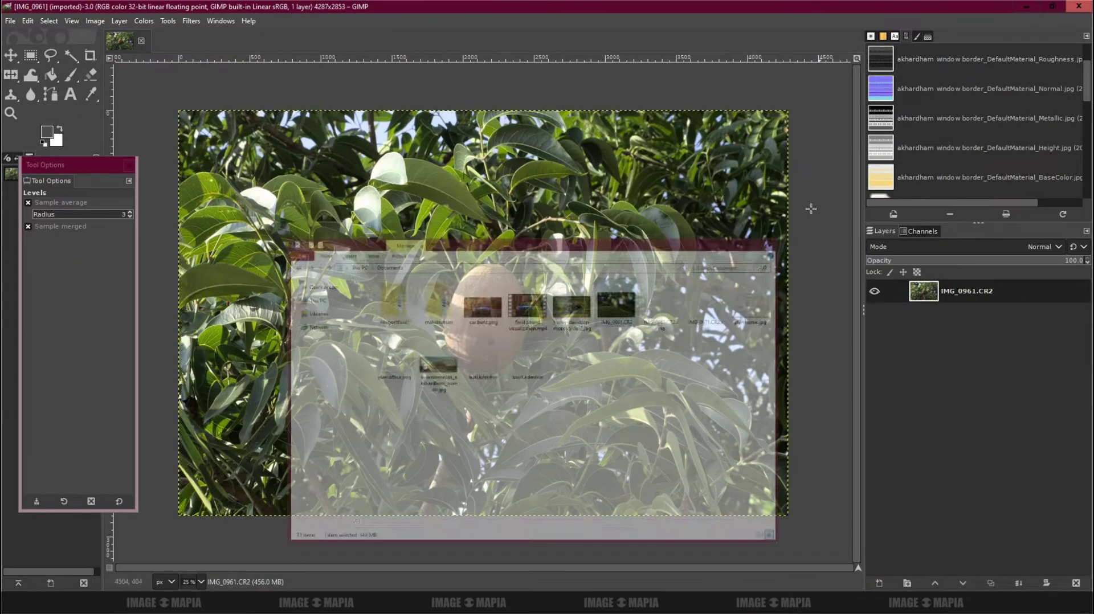
{"action": "left_click", "coordinate": [521, 228]}
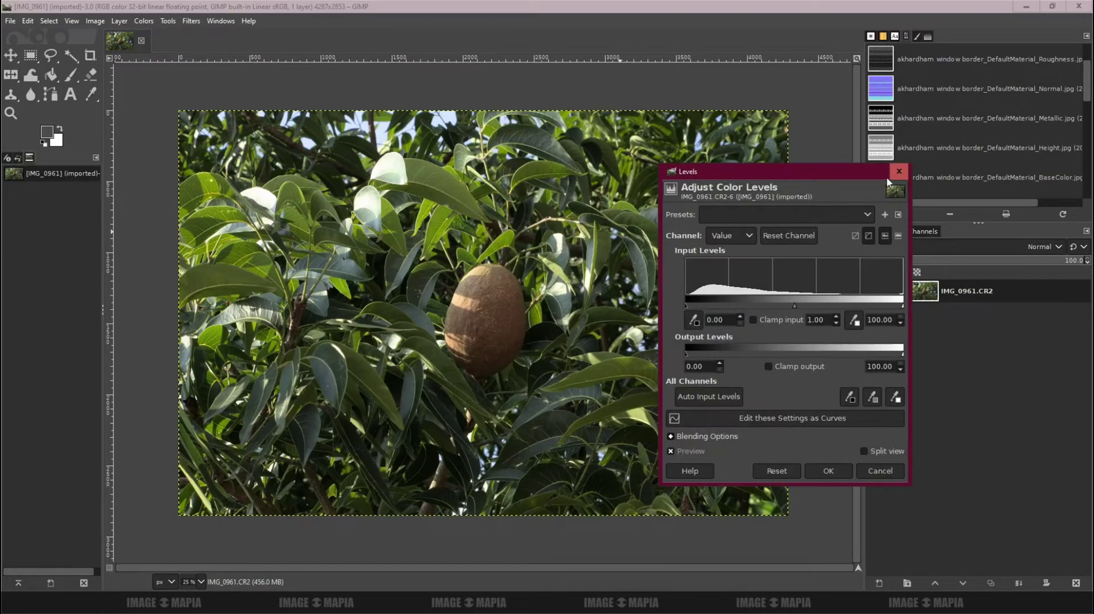
{"action": "left_click", "coordinate": [899, 170]}
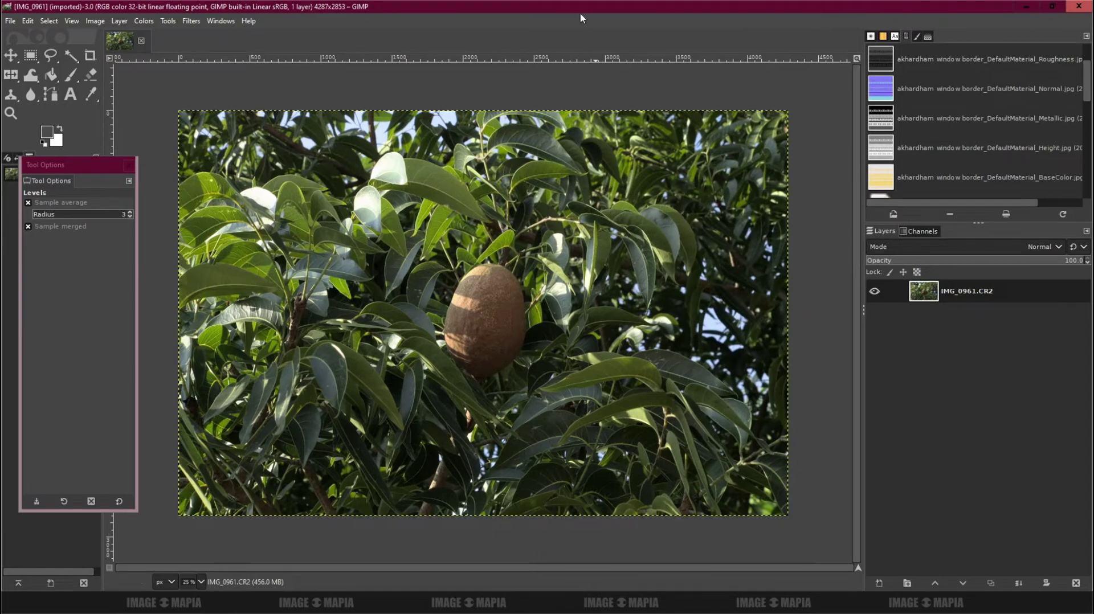
Close the IMG_0961 image, and bring up the Documents window briefly before minimizing it again.
{"action": "key", "text": "ctrl+w"}
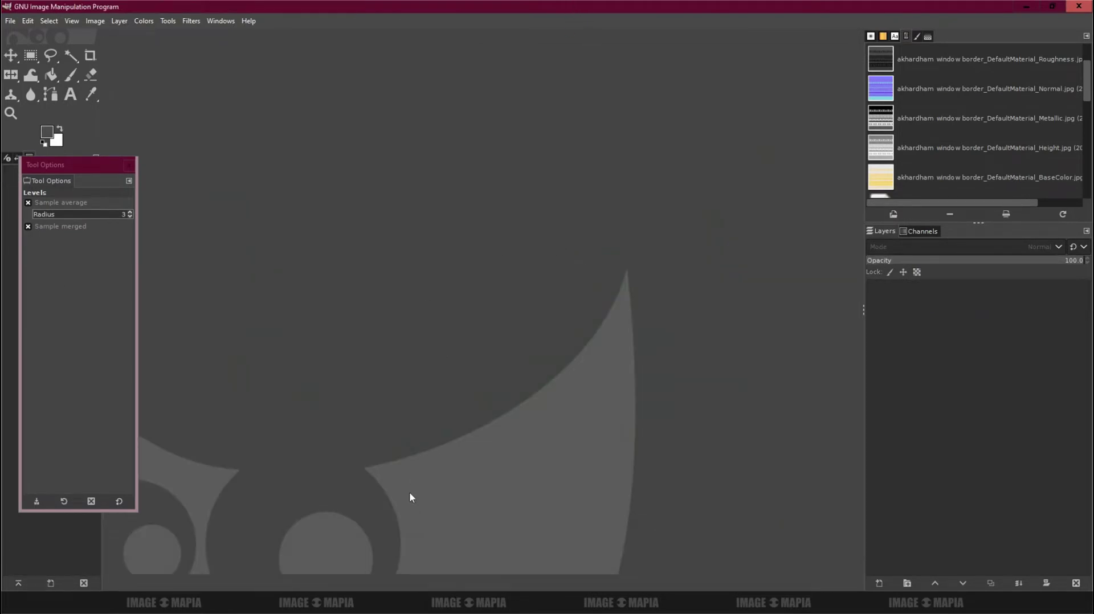
{"action": "key", "text": "super+e"}
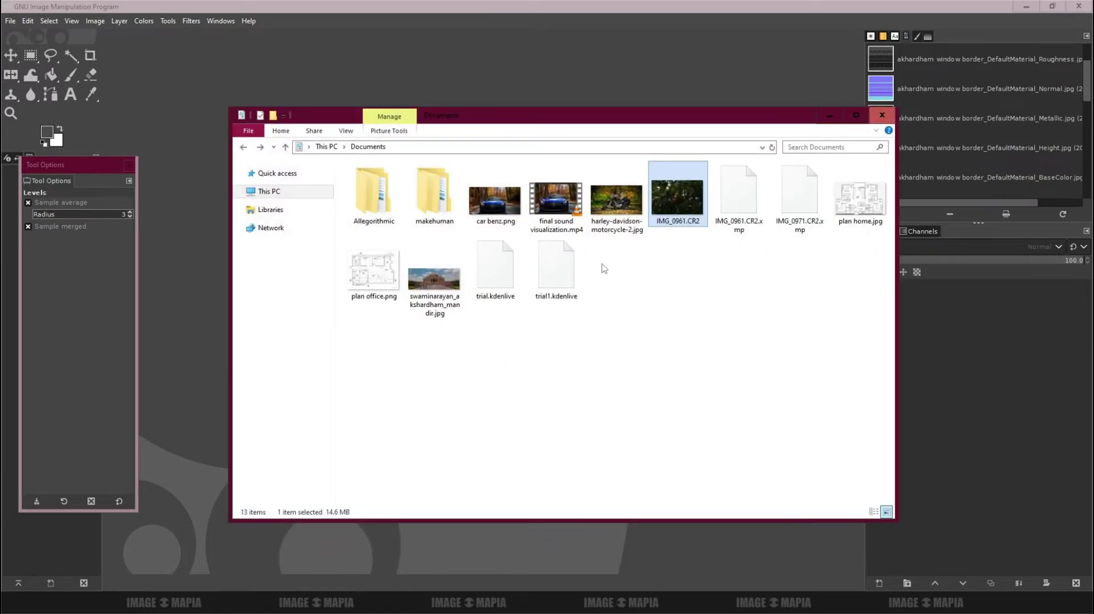
{"action": "left_click", "coordinate": [829, 116]}
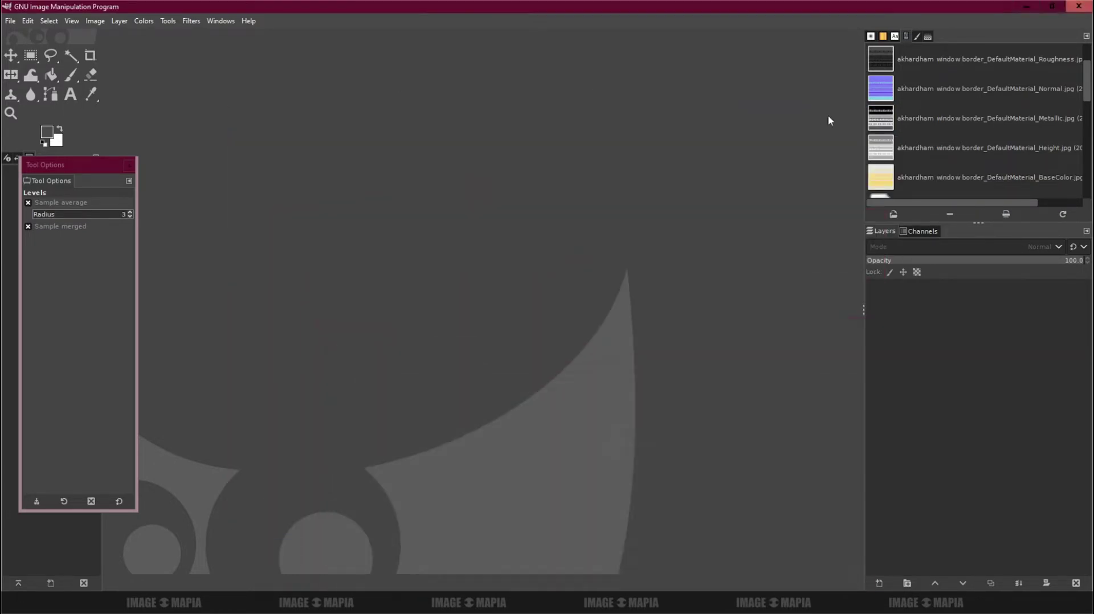
Open IMG_0961.CR2 from the Documents folder on the Data (D:) drive, so that it loads in darktable.
{"action": "left_click", "coordinate": [10, 21]}
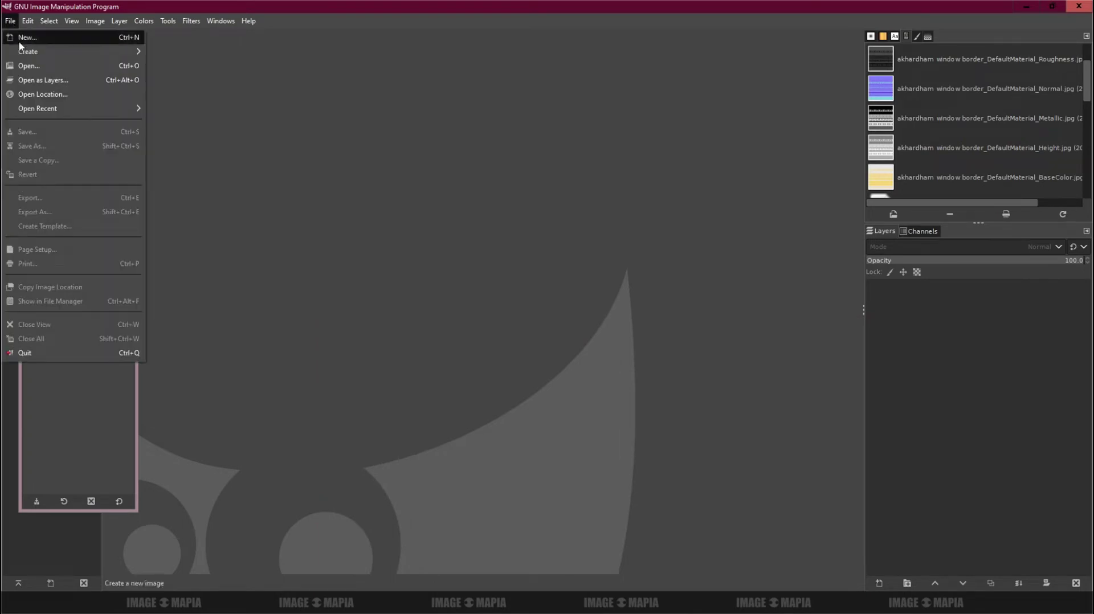
{"action": "left_click", "coordinate": [107, 64]}
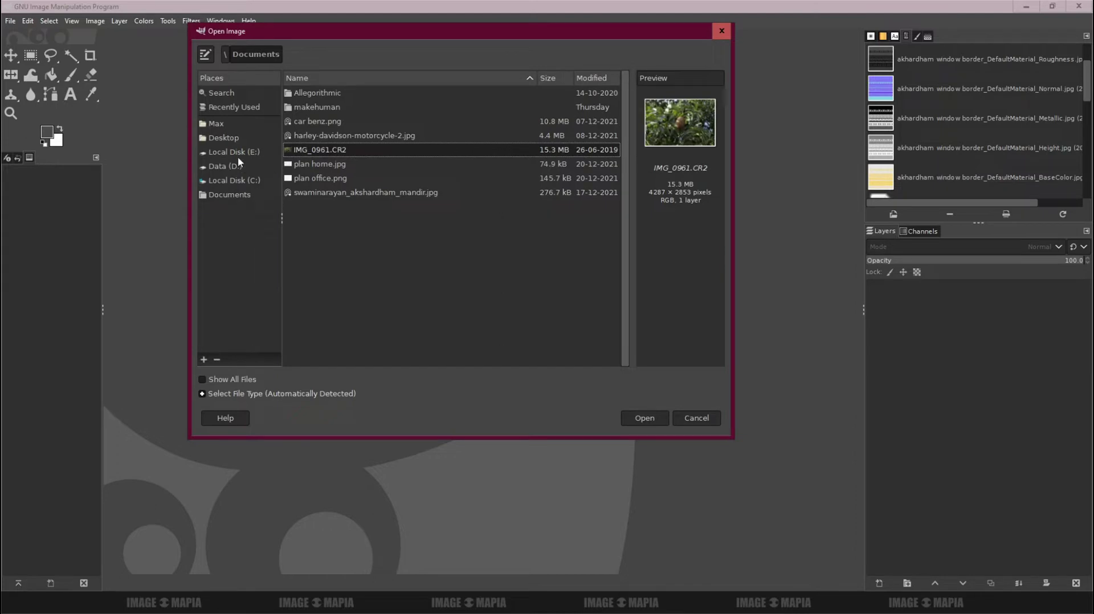
{"action": "left_click", "coordinate": [227, 168]}
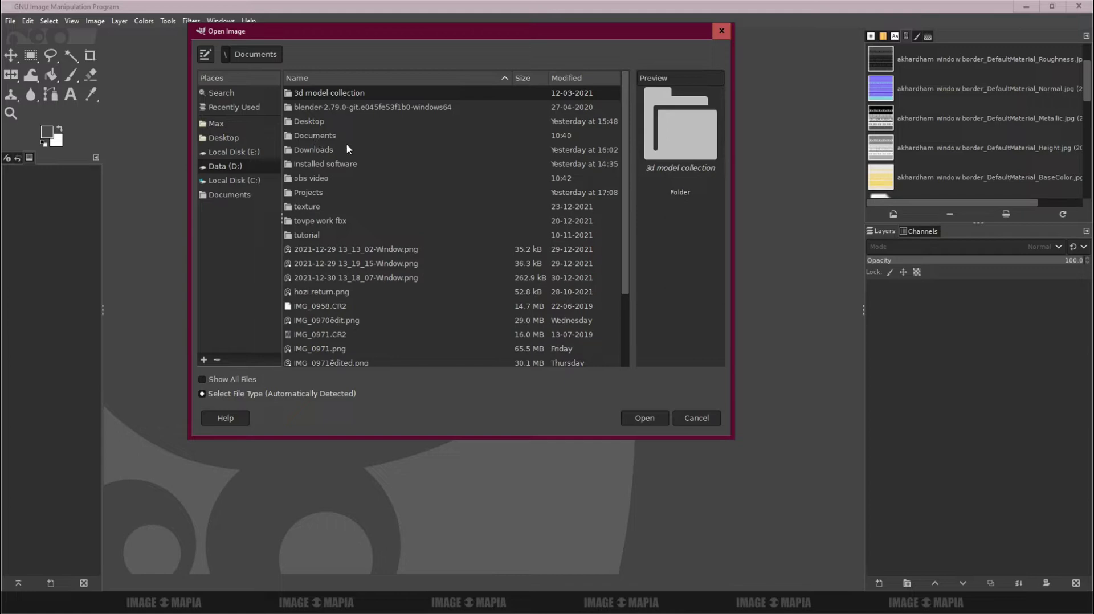
{"action": "left_click", "coordinate": [317, 138]}
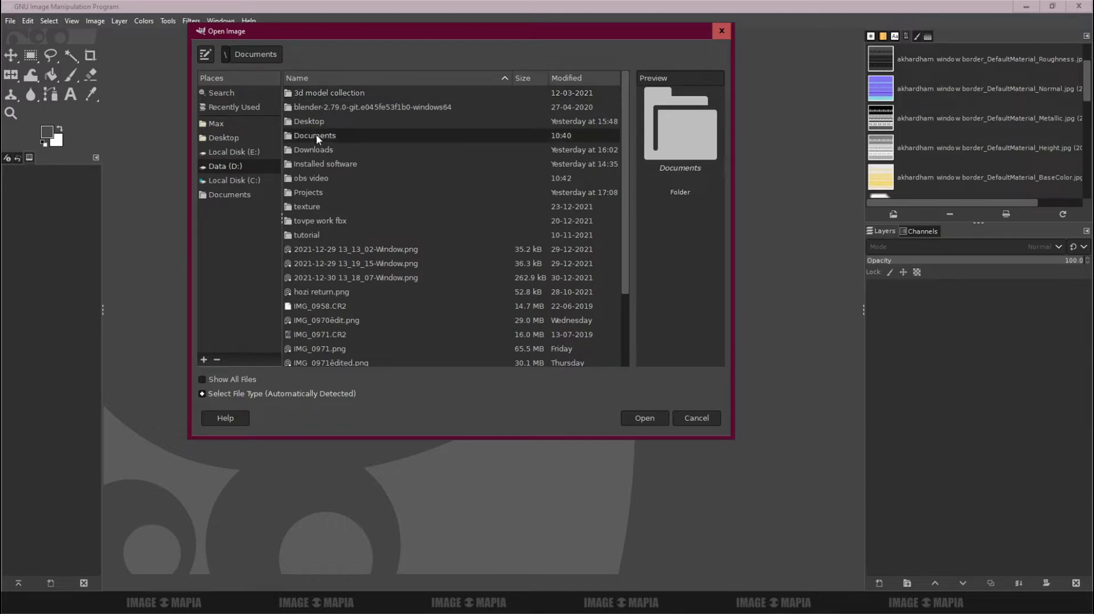
{"action": "double_click", "coordinate": [317, 138]}
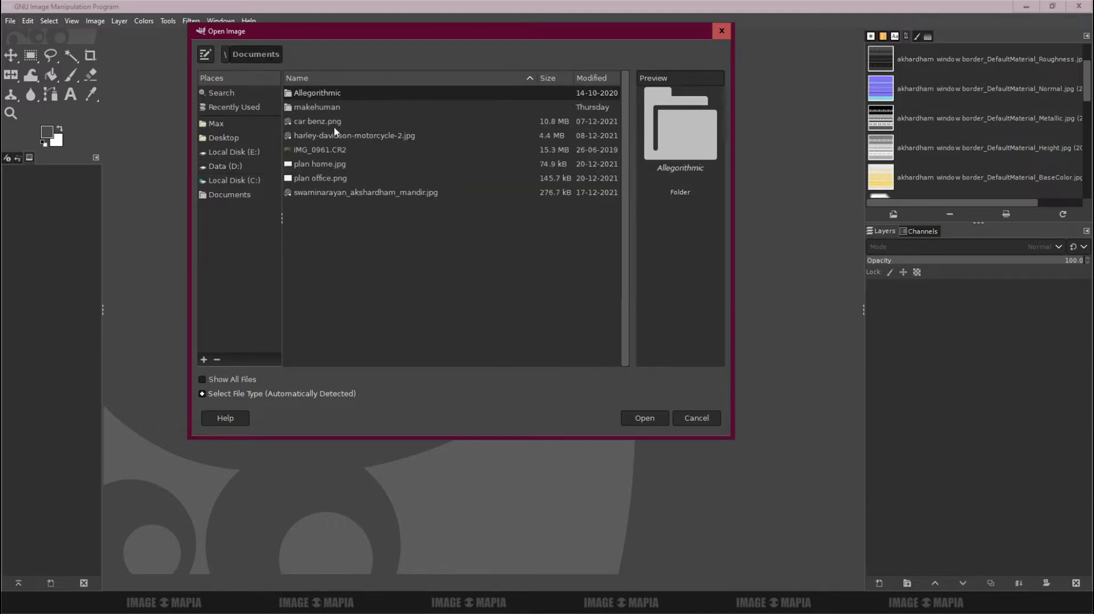
{"action": "left_click", "coordinate": [311, 153]}
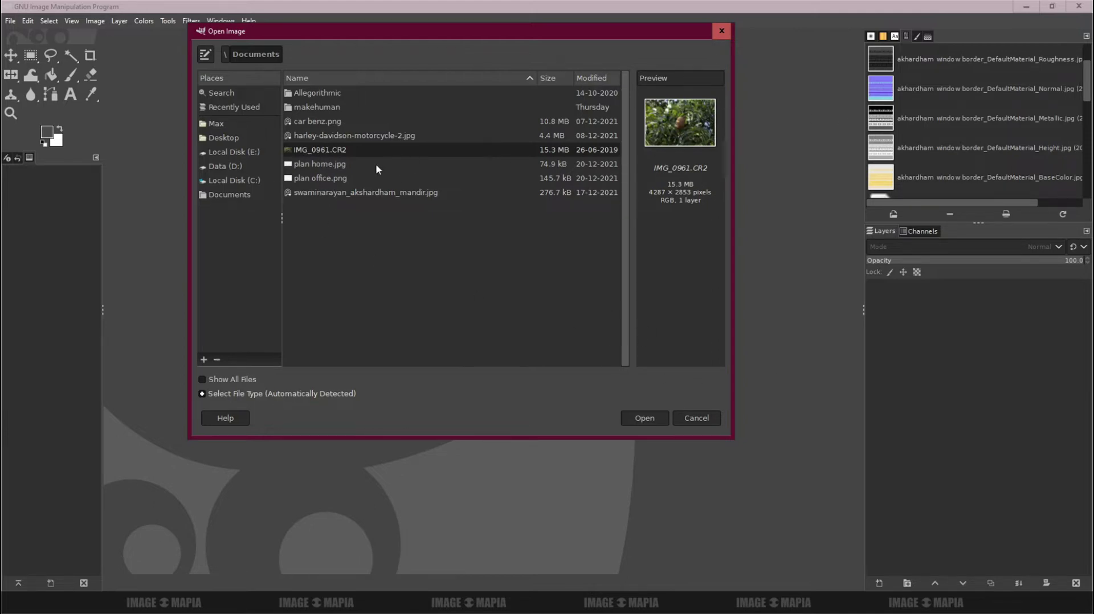
{"action": "left_click", "coordinate": [333, 165]}
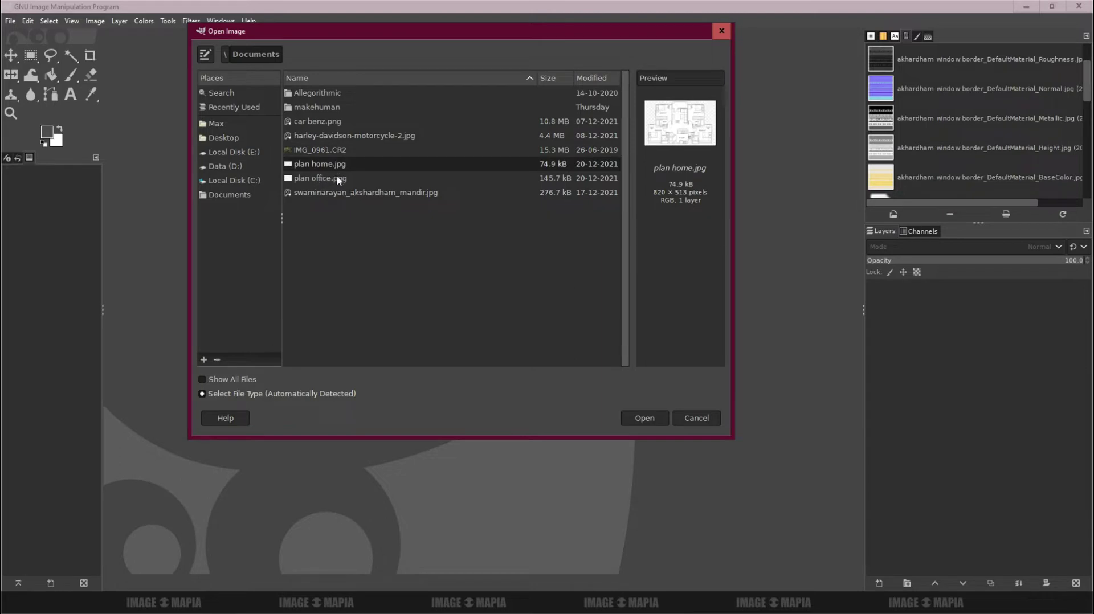
{"action": "left_click", "coordinate": [319, 180]}
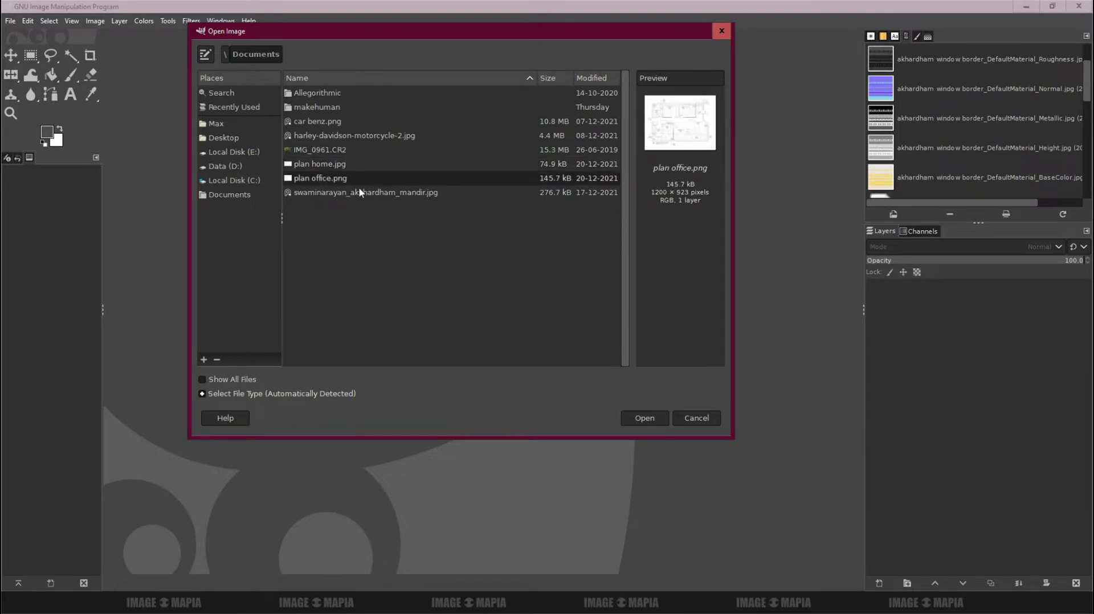
{"action": "left_click", "coordinate": [296, 150]}
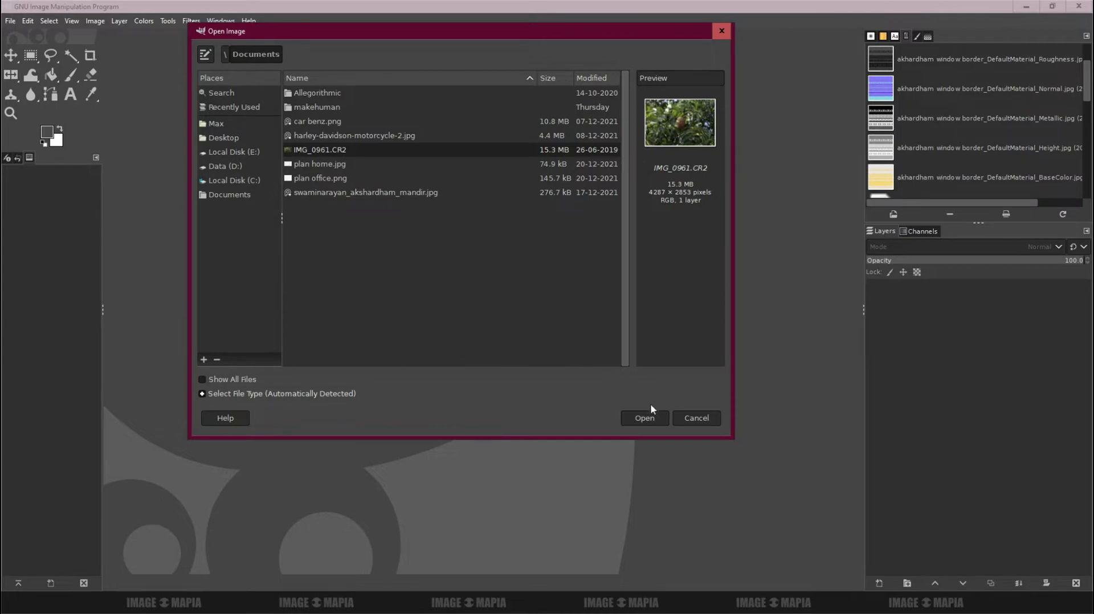
{"action": "left_click", "coordinate": [644, 419]}
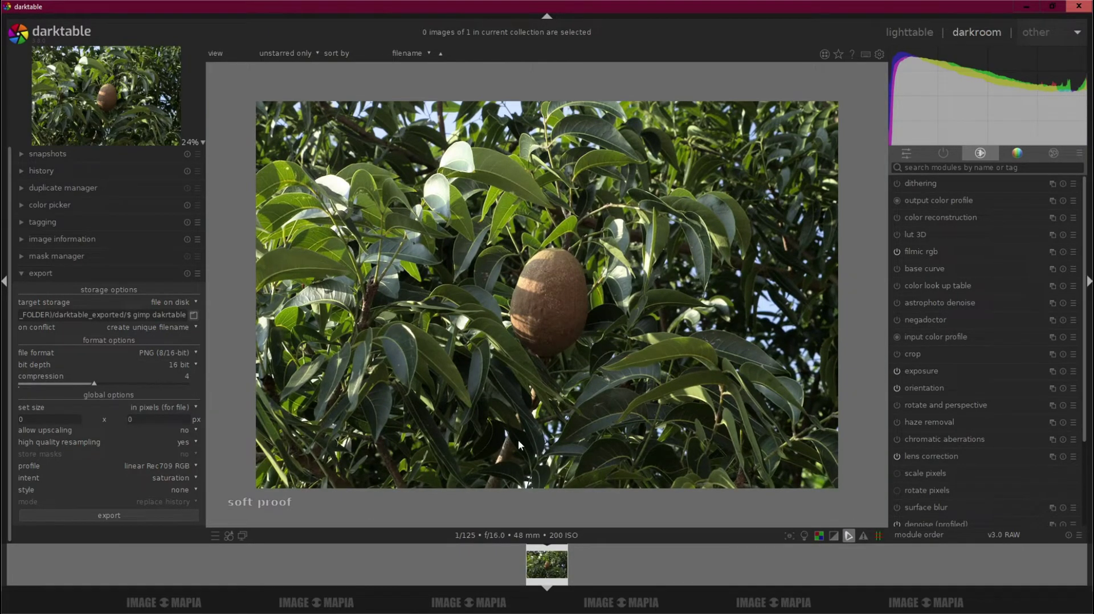
Add a copy of IMG_0963.CR2 to the Documents folder, and minimize the folder window.
{"action": "key", "text": "super"}
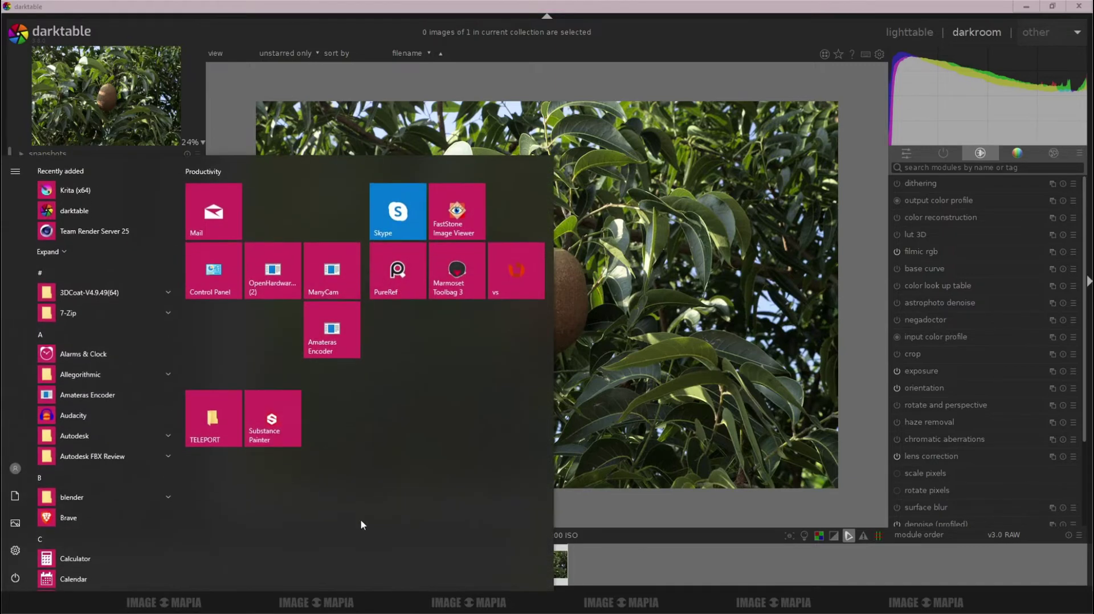
{"action": "key", "text": "super"}
{"action": "left_click", "coordinate": [466, 603]}
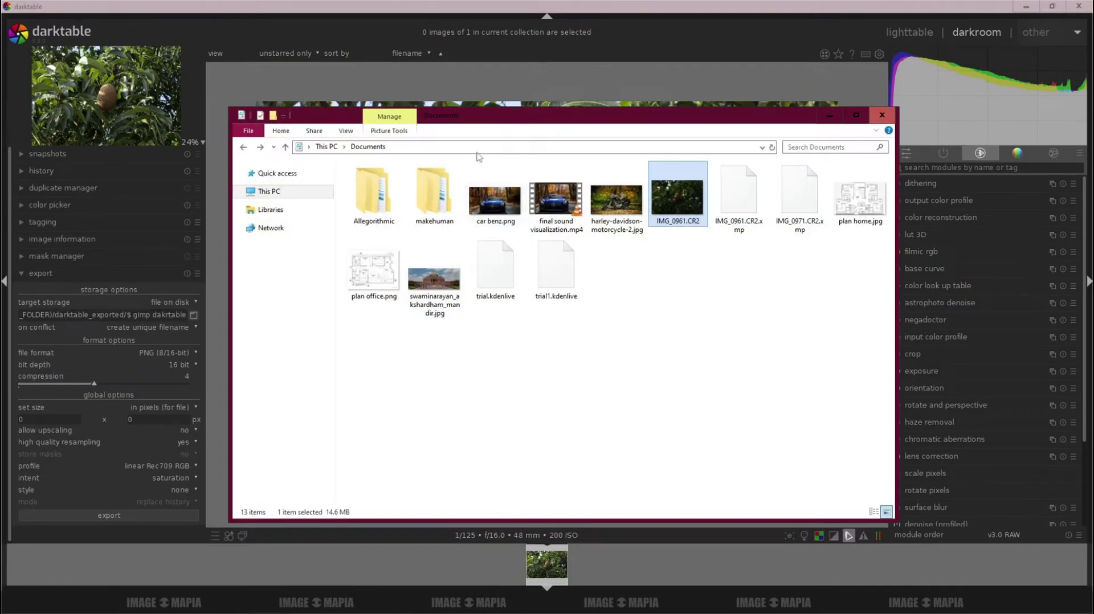
{"action": "left_click_drag", "start_coordinate": [507, 118], "coordinate": [0, 71]}
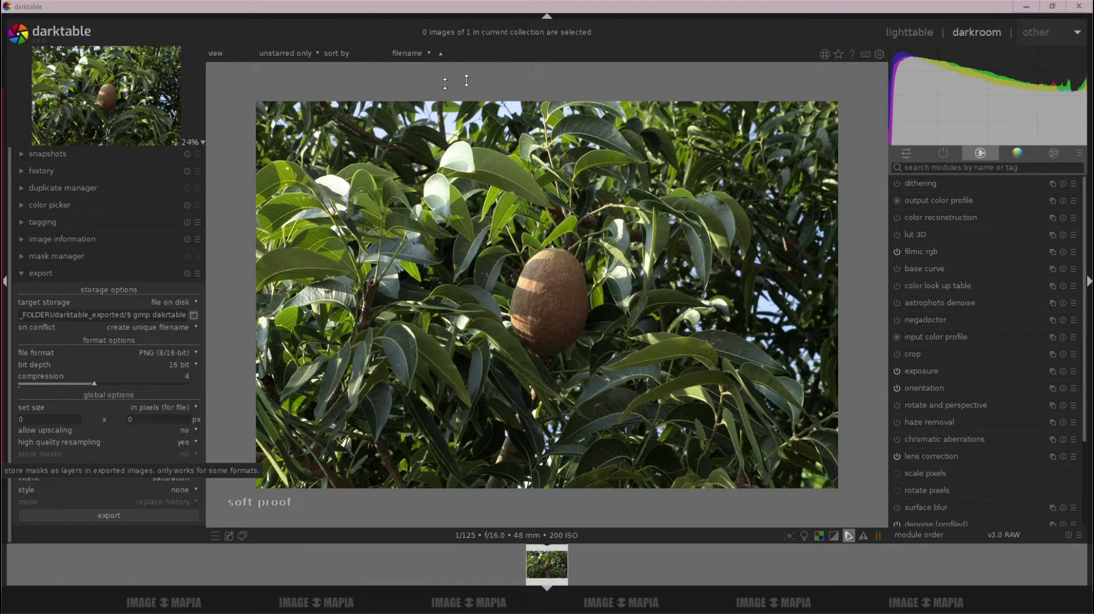
{"action": "left_click_drag", "start_coordinate": [0, 86], "coordinate": [678, 99]}
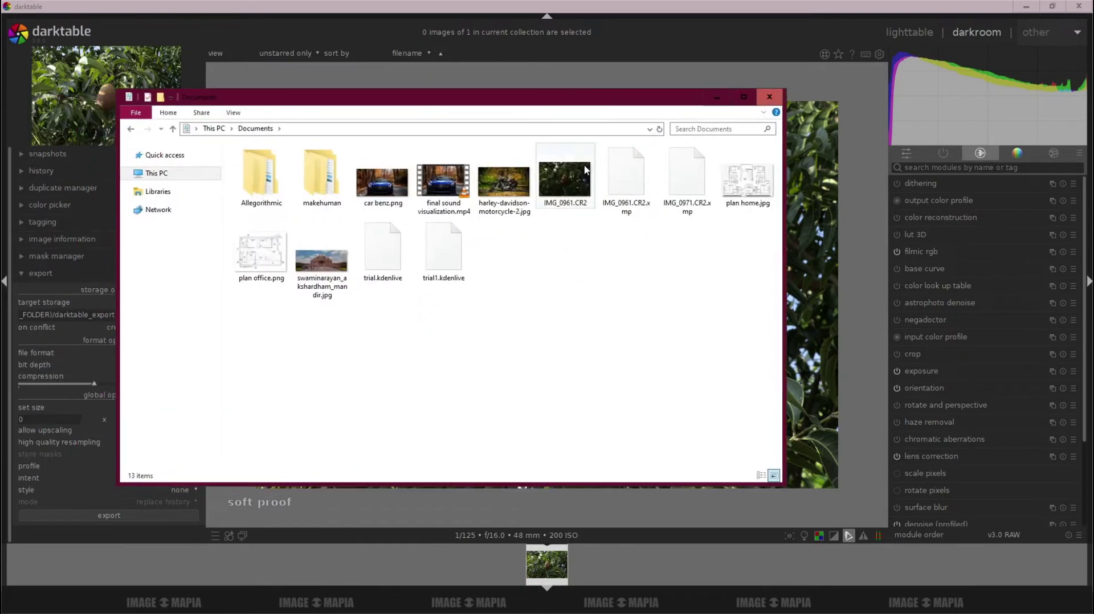
{"action": "key", "text": "ctrl+v"}
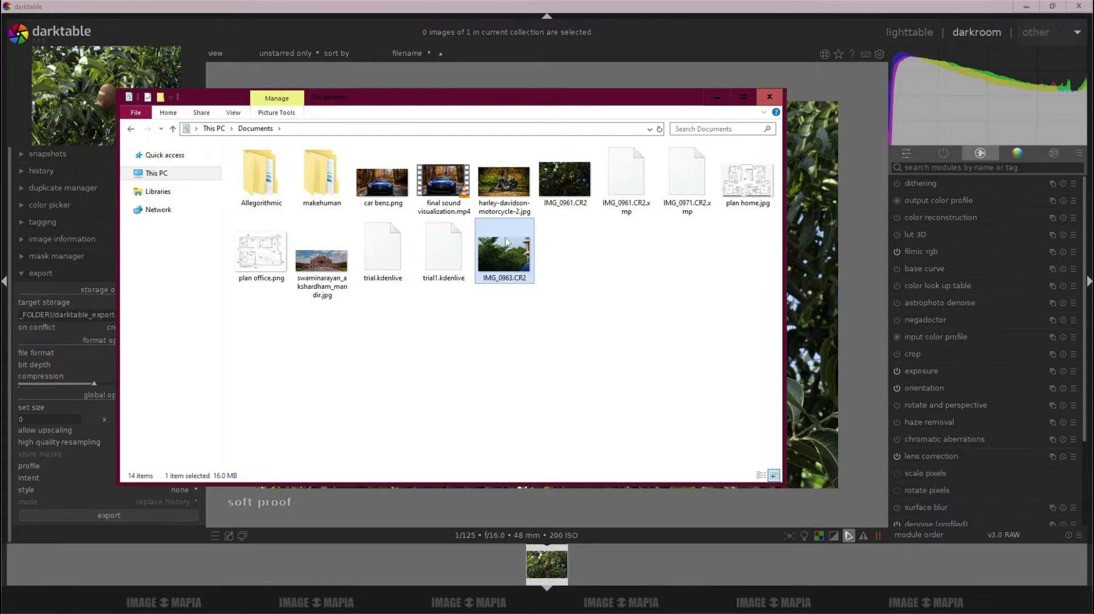
{"action": "left_click", "coordinate": [716, 98]}
Close darktable to return to GIMP's Open Image dialog, and open IMG_0963.CR2 from the Documents folder instead.
{"action": "left_click", "coordinate": [1080, 8]}
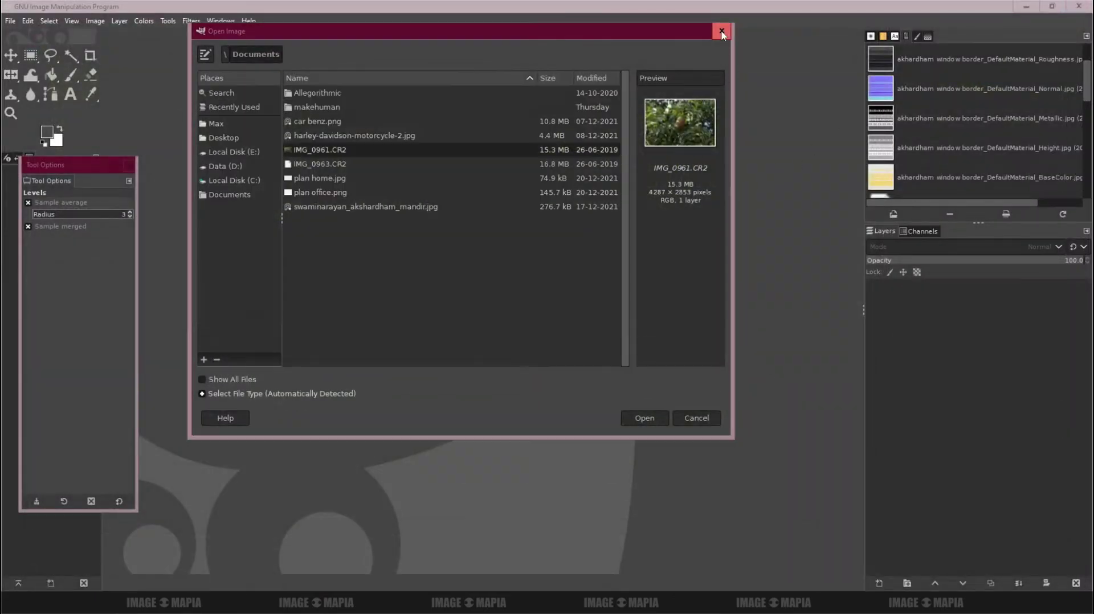
{"action": "left_click", "coordinate": [306, 165]}
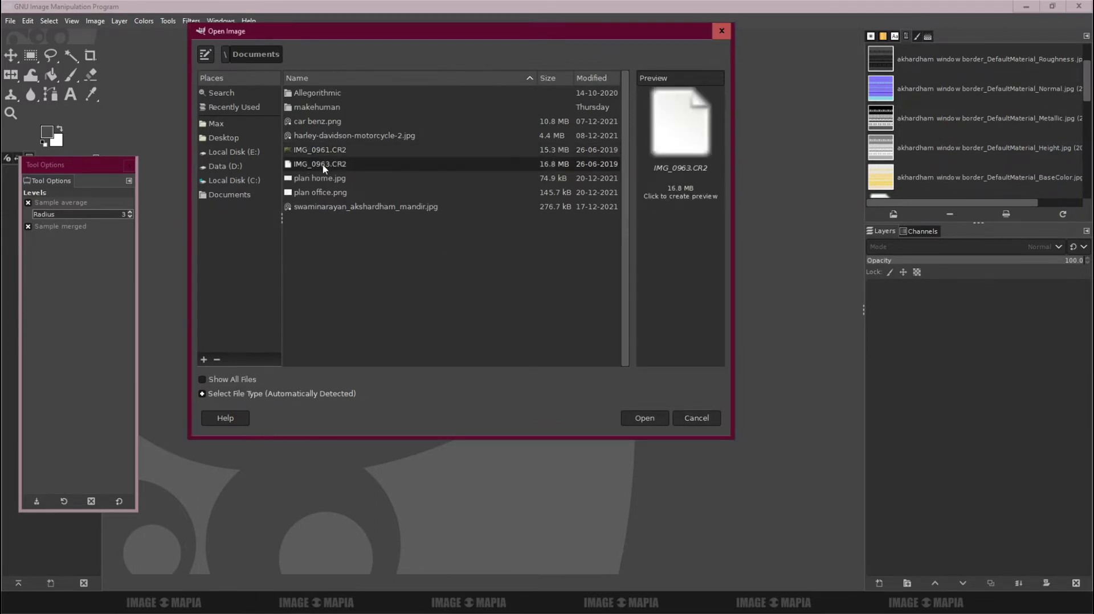
{"action": "left_click", "coordinate": [502, 603]}
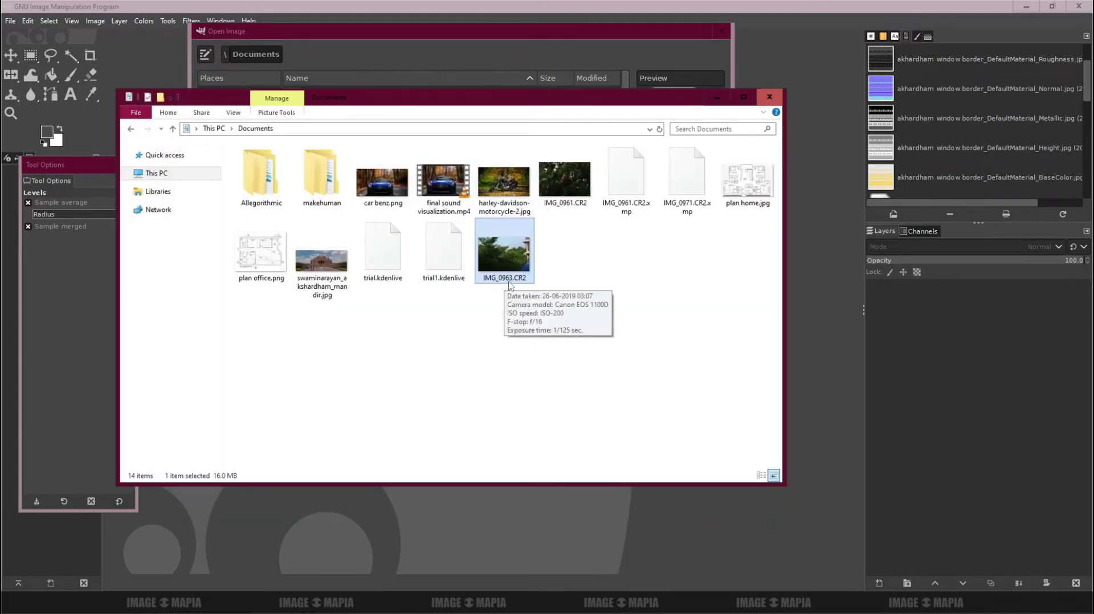
{"action": "left_click", "coordinate": [718, 100]}
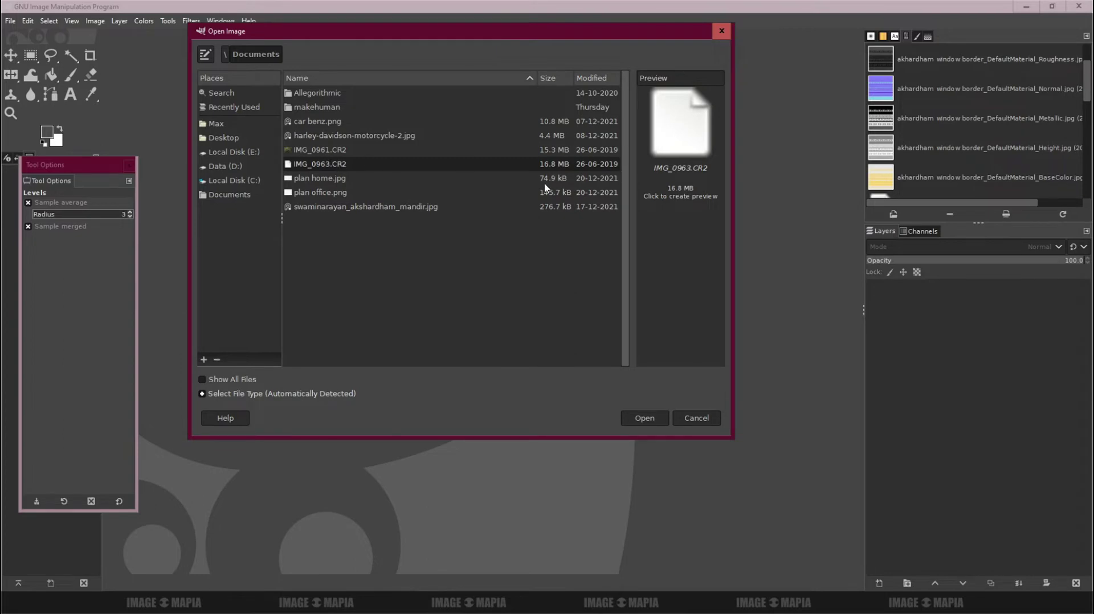
{"action": "left_click", "coordinate": [645, 418]}
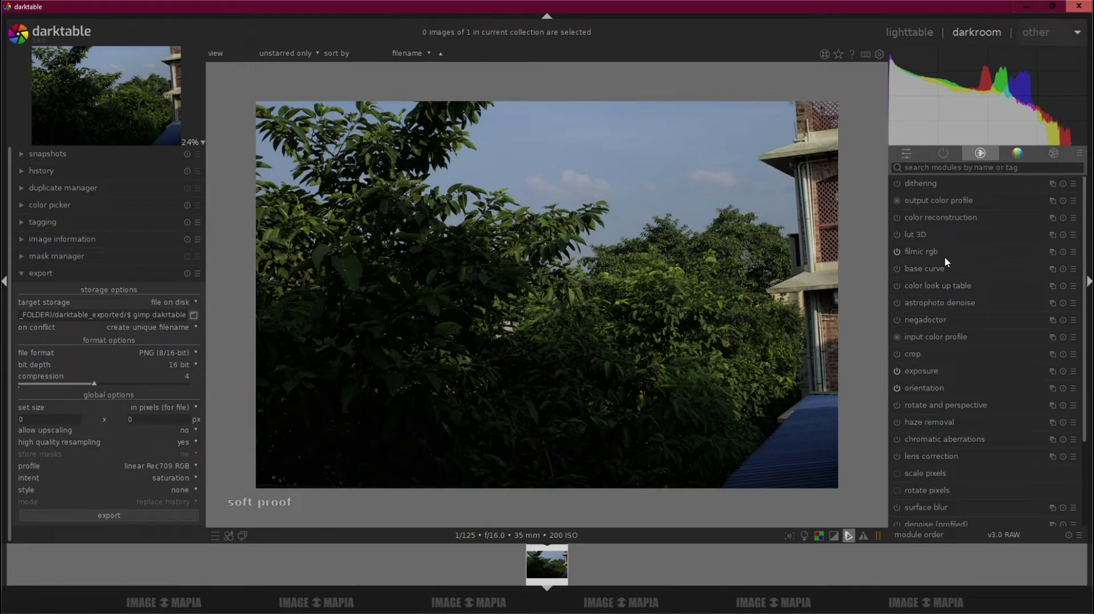
Among the active modules, set the photo's exposure to 2.05 EV and the black level correction to 0.0037.
{"action": "left_click", "coordinate": [943, 153]}
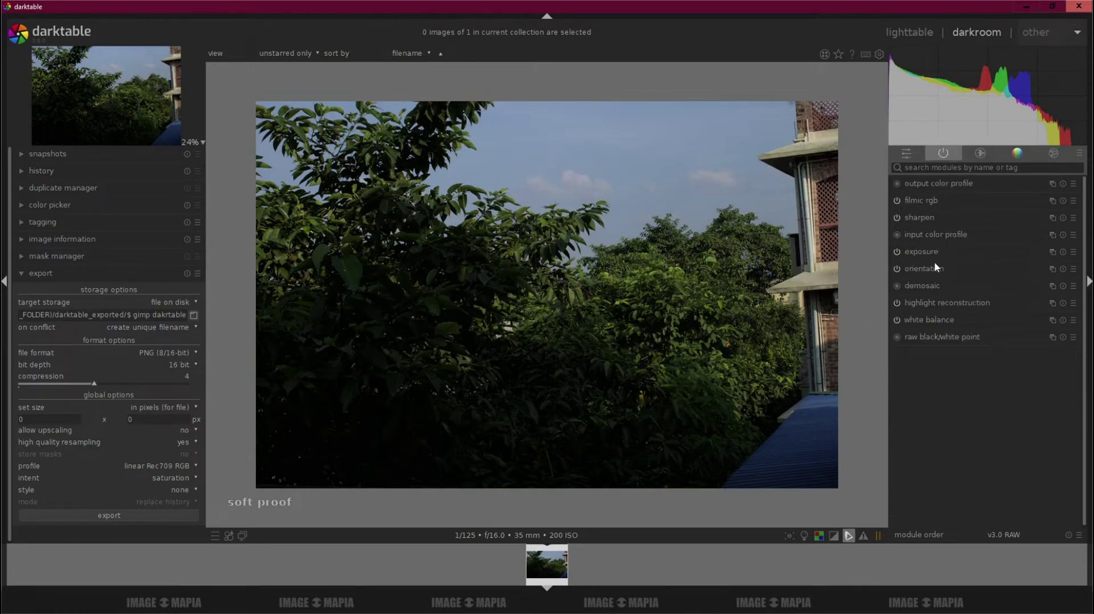
{"action": "left_click", "coordinate": [918, 253]}
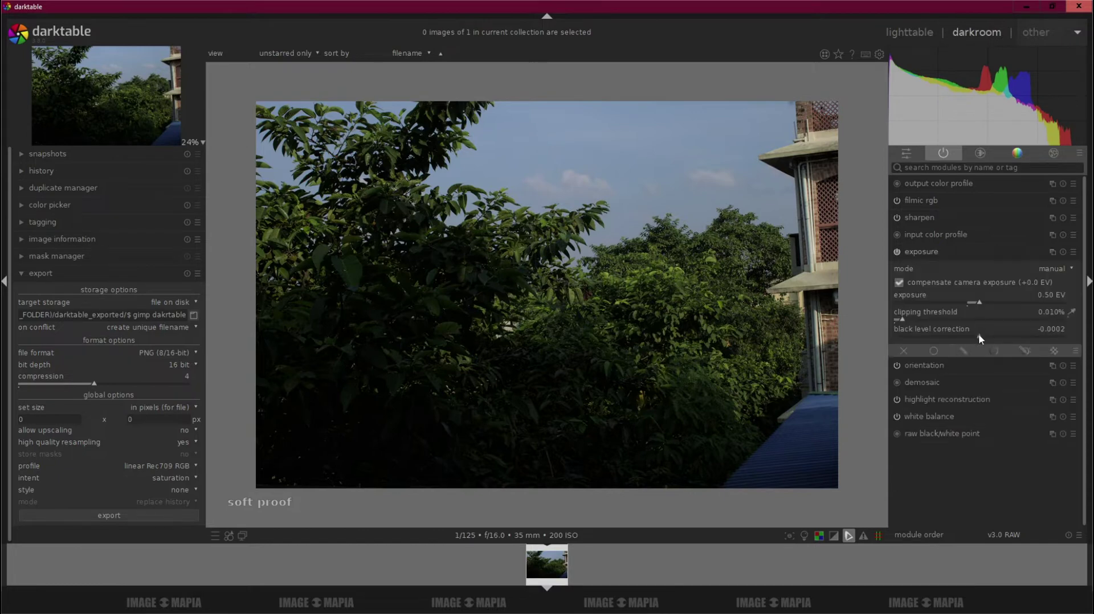
{"action": "left_click_drag", "start_coordinate": [979, 335], "coordinate": [1017, 303]}
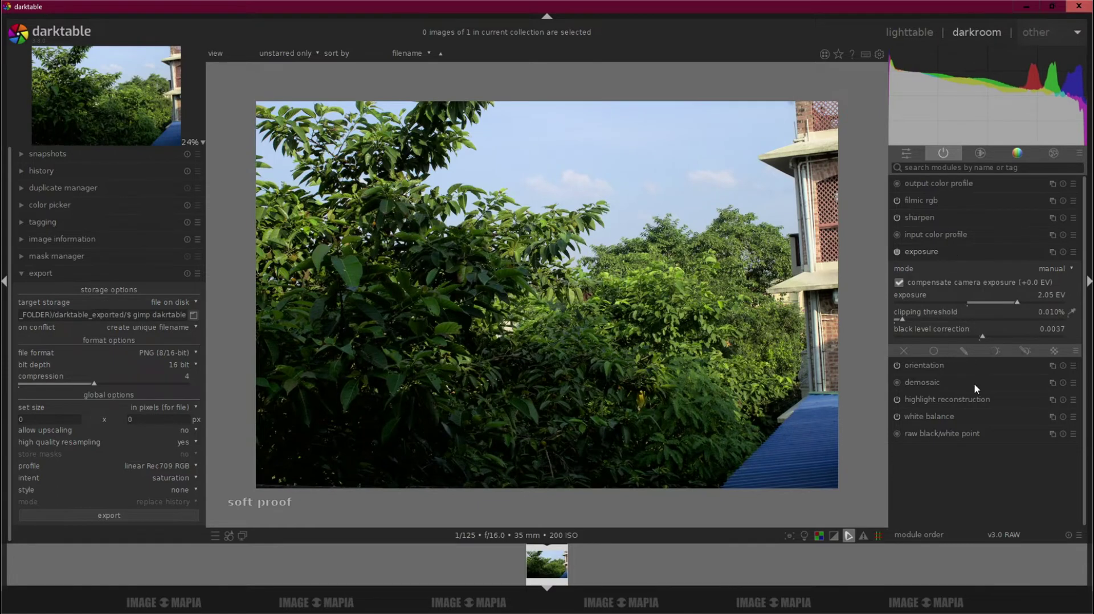
Try cooler and warmer white balance temperatures, and set the temperature to 5585 K.
{"action": "left_click", "coordinate": [911, 417]}
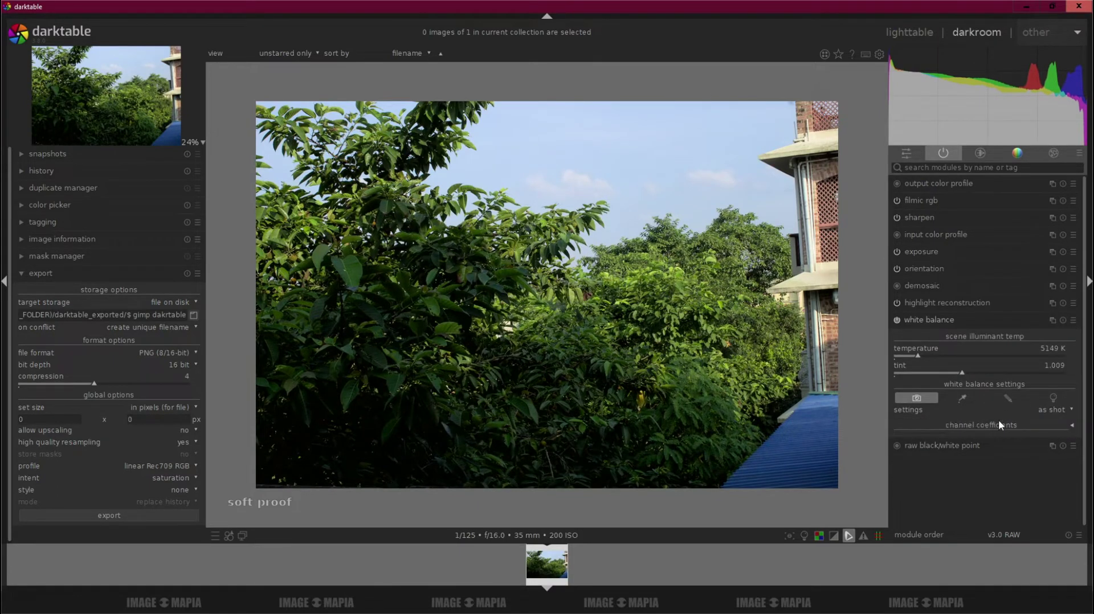
{"action": "left_click", "coordinate": [916, 356]}
{"action": "left_click", "coordinate": [913, 357]}
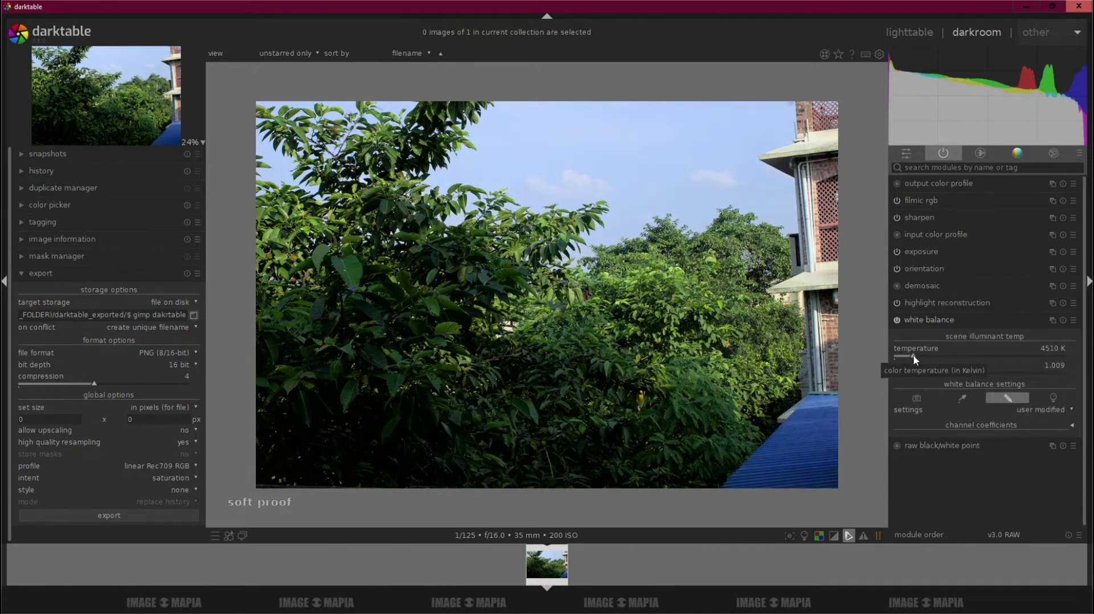
{"action": "left_click", "coordinate": [937, 358]}
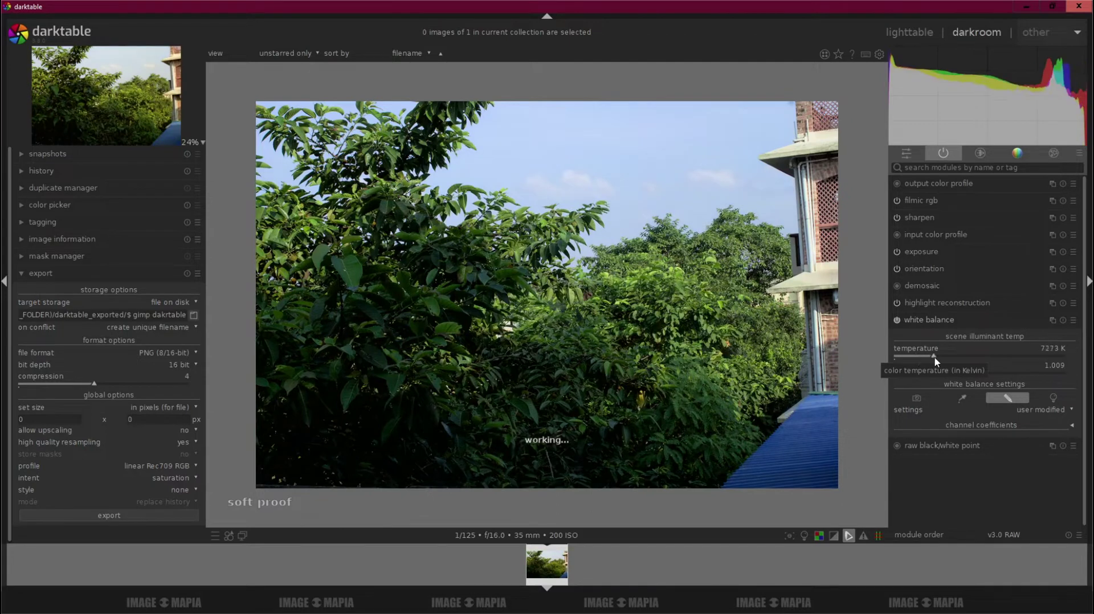
{"action": "left_click_drag", "start_coordinate": [937, 358], "coordinate": [921, 359]}
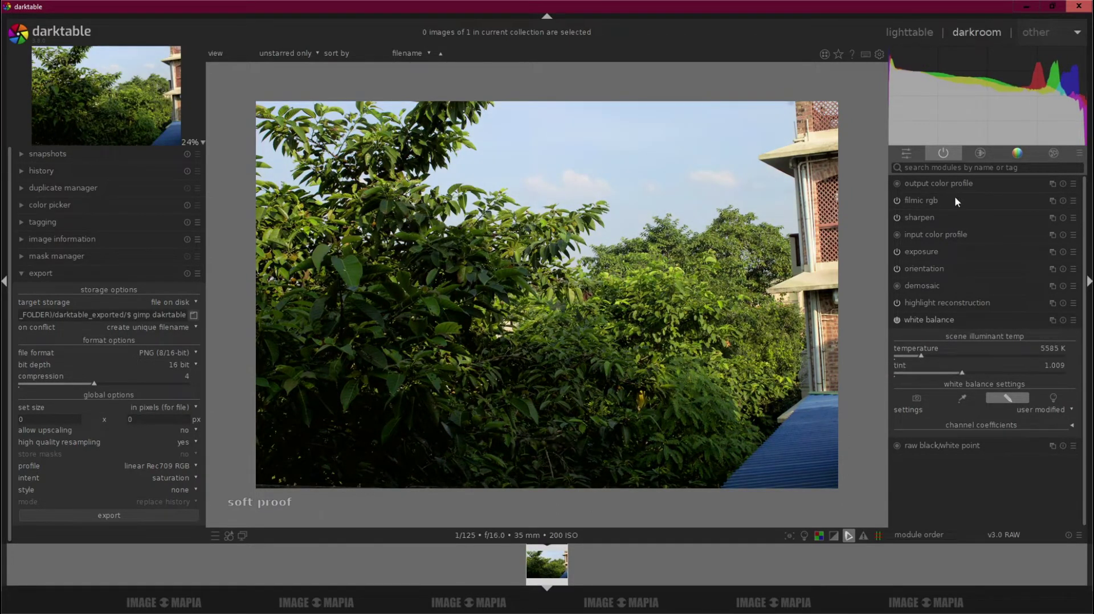
Enable lens correction and denoise (profiled) among the technical modules, and collapse the white balance settings.
{"action": "left_click", "coordinate": [978, 154]}
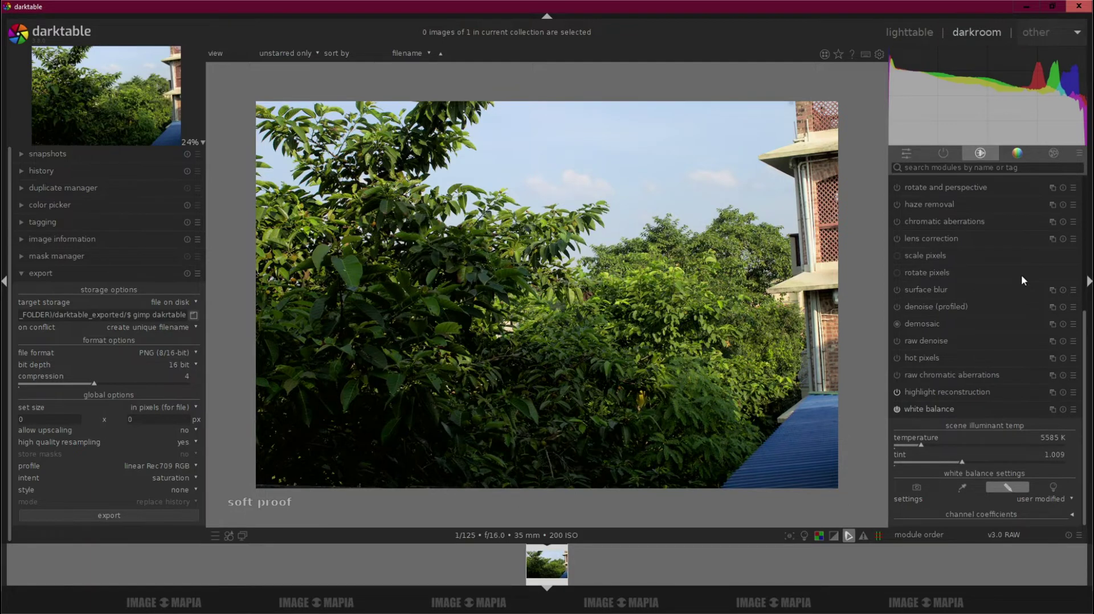
{"action": "left_click", "coordinate": [897, 239]}
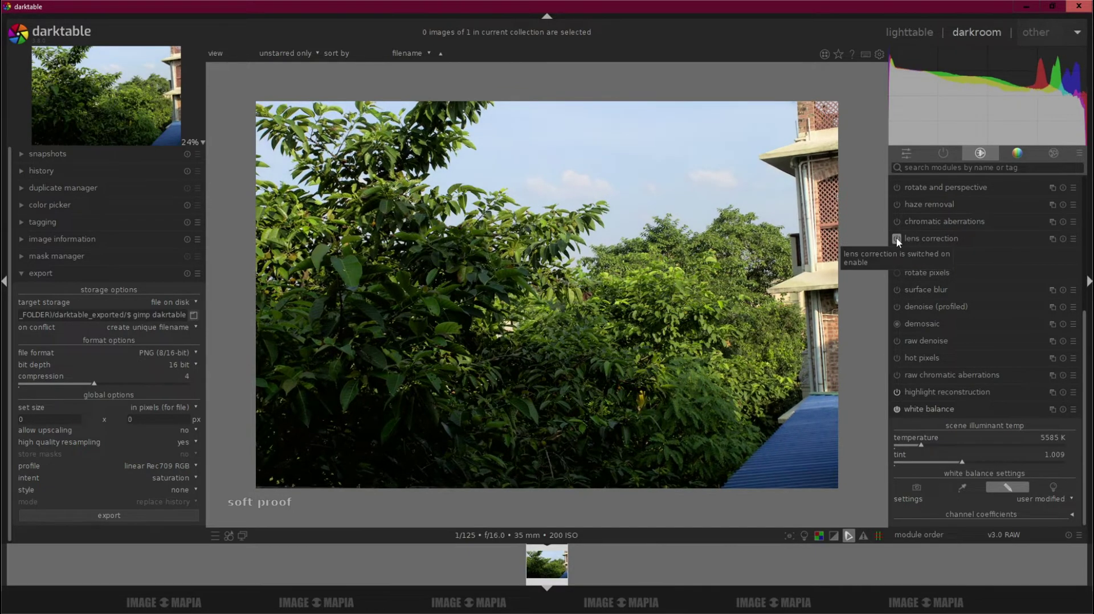
{"action": "left_click", "coordinate": [897, 307]}
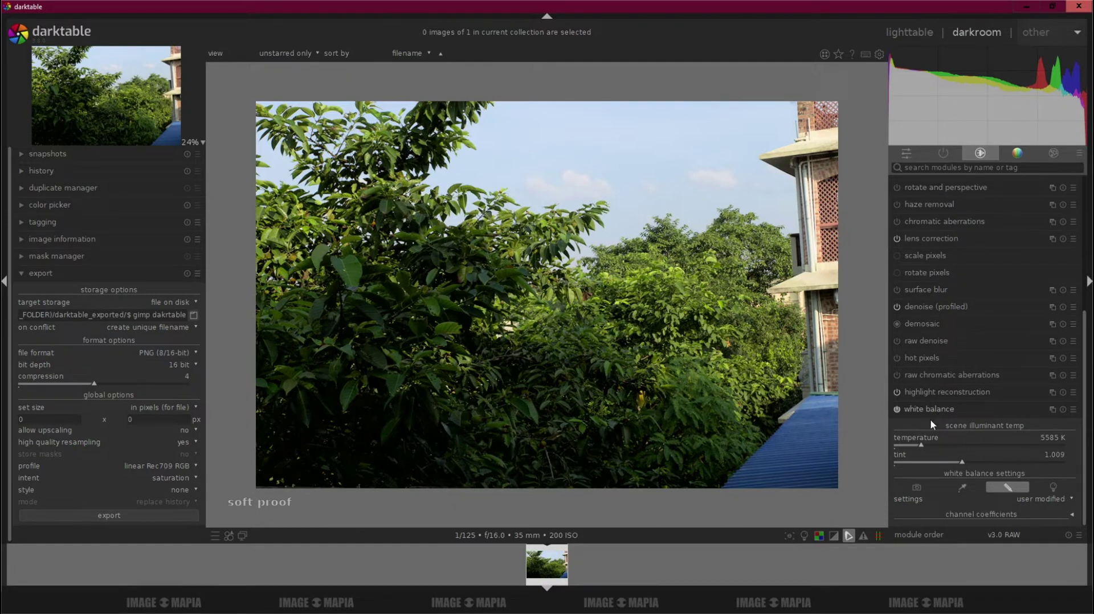
{"action": "left_click", "coordinate": [913, 409]}
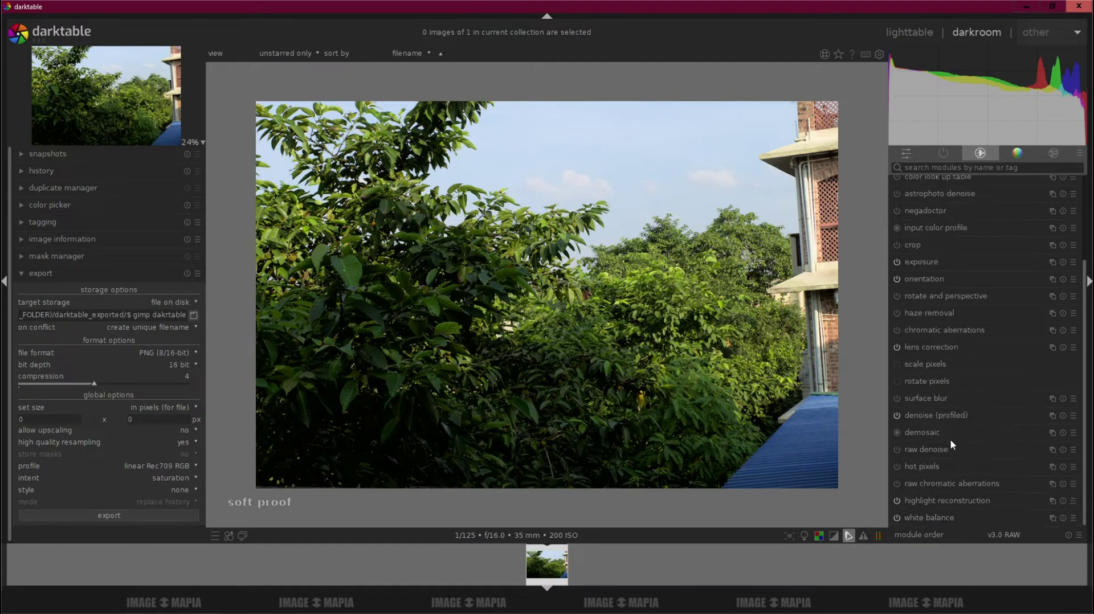
Enable contrast brightness saturation among the color modules, and brighten the tone curve with a highlight point at about 88.1 / 95.0.
{"action": "left_click", "coordinate": [1005, 153]}
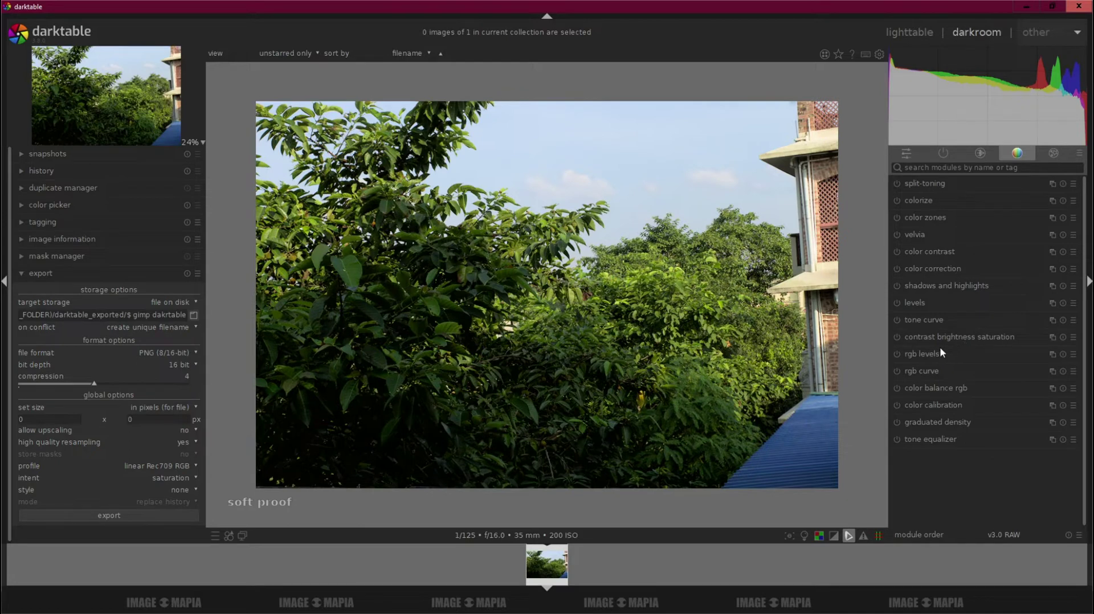
{"action": "left_click", "coordinate": [897, 336]}
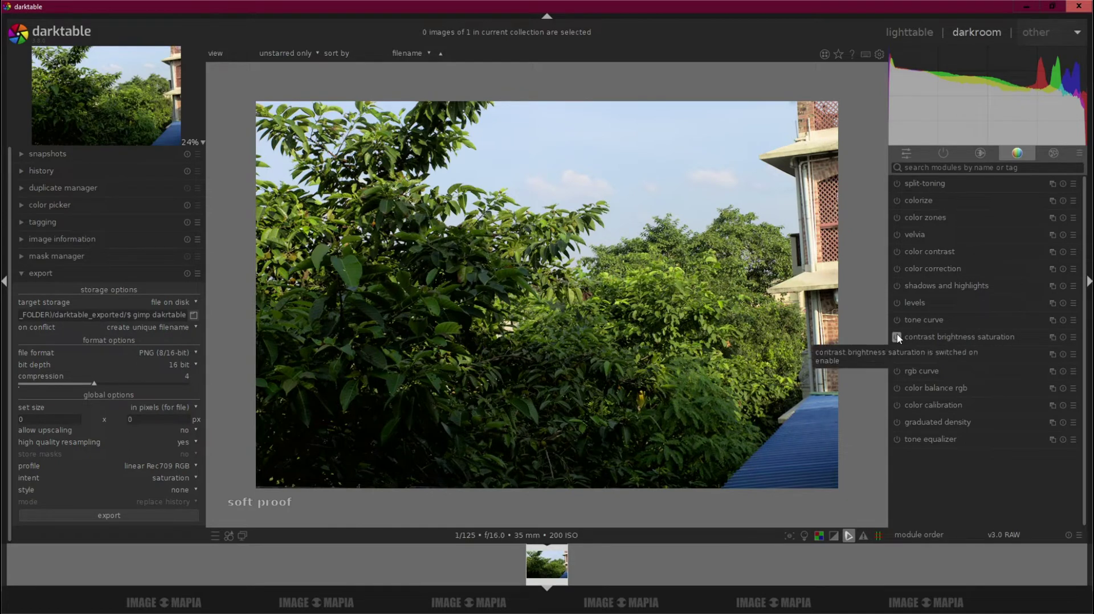
{"action": "left_click", "coordinate": [904, 319]}
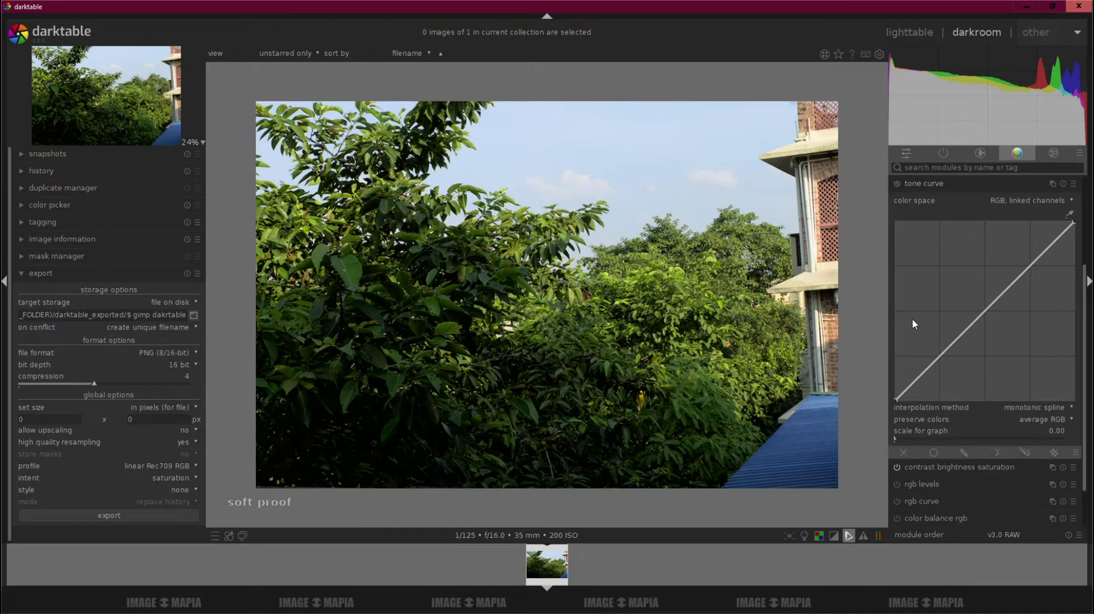
{"action": "left_click", "coordinate": [1054, 236]}
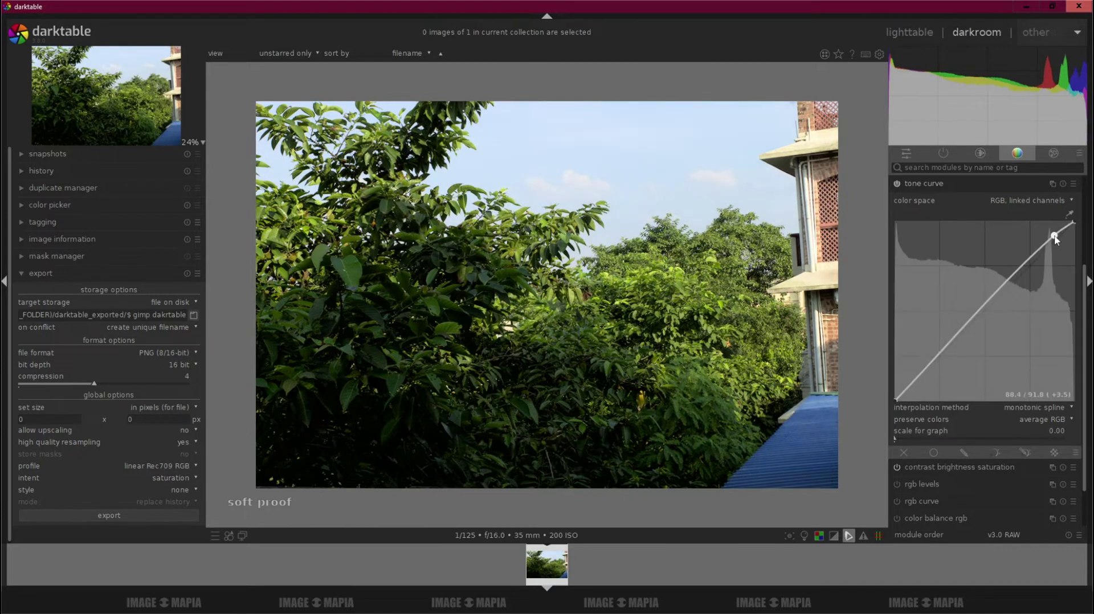
{"action": "left_click_drag", "start_coordinate": [1055, 238], "coordinate": [1054, 233]}
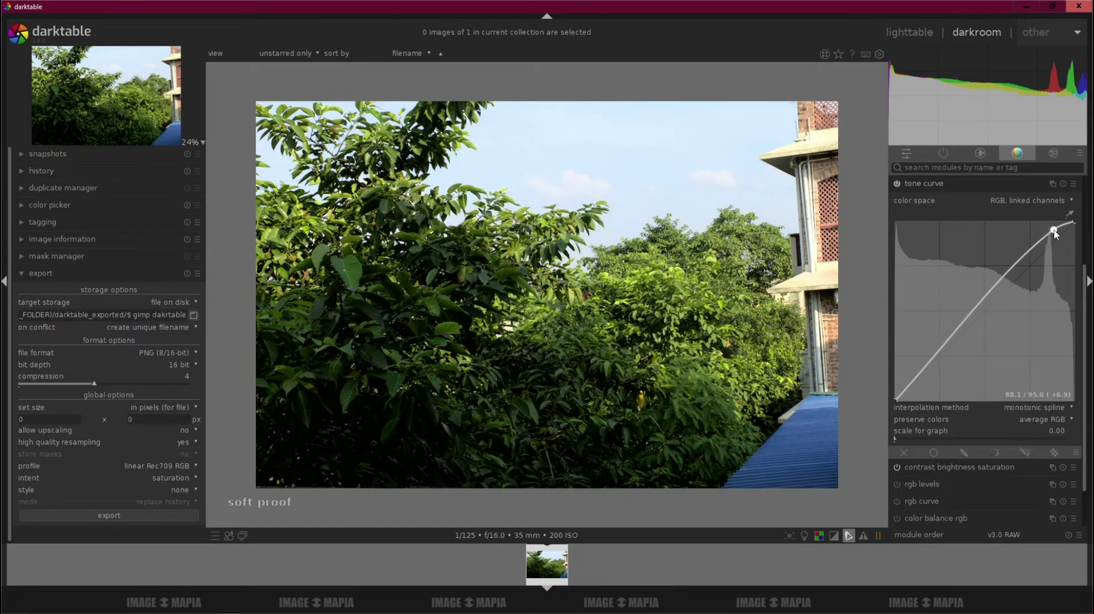
{"action": "left_click", "coordinate": [941, 183]}
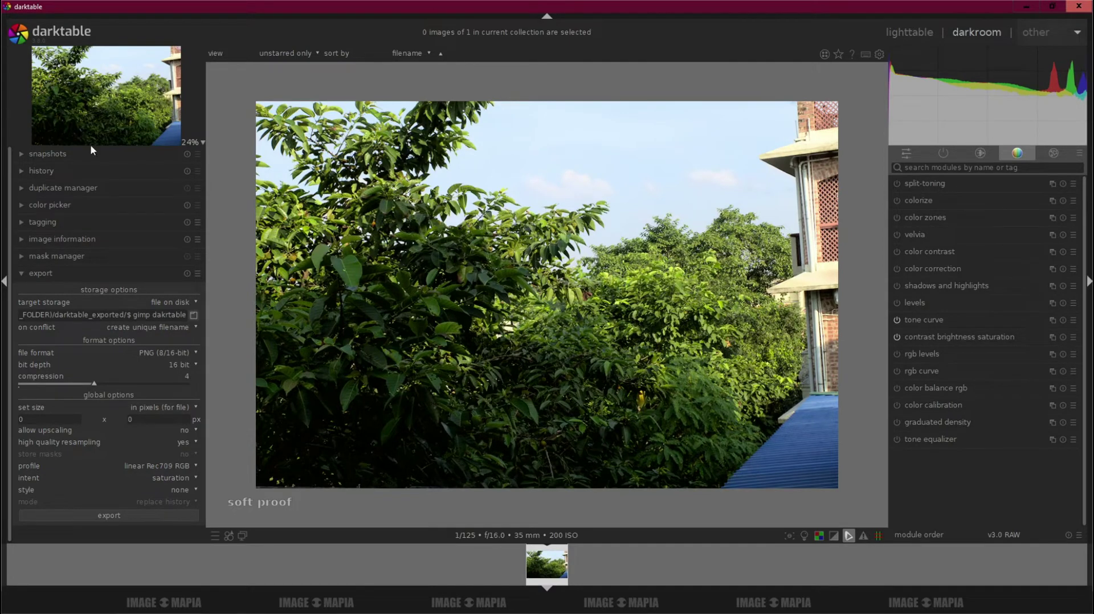
Export the developed photo as a 16-bit PNG, and close darktable to load the photo into GIMP.
{"action": "left_click", "coordinate": [122, 517]}
{"action": "key", "text": "ctrl+s"}
{"action": "left_click", "coordinate": [1079, 7]}
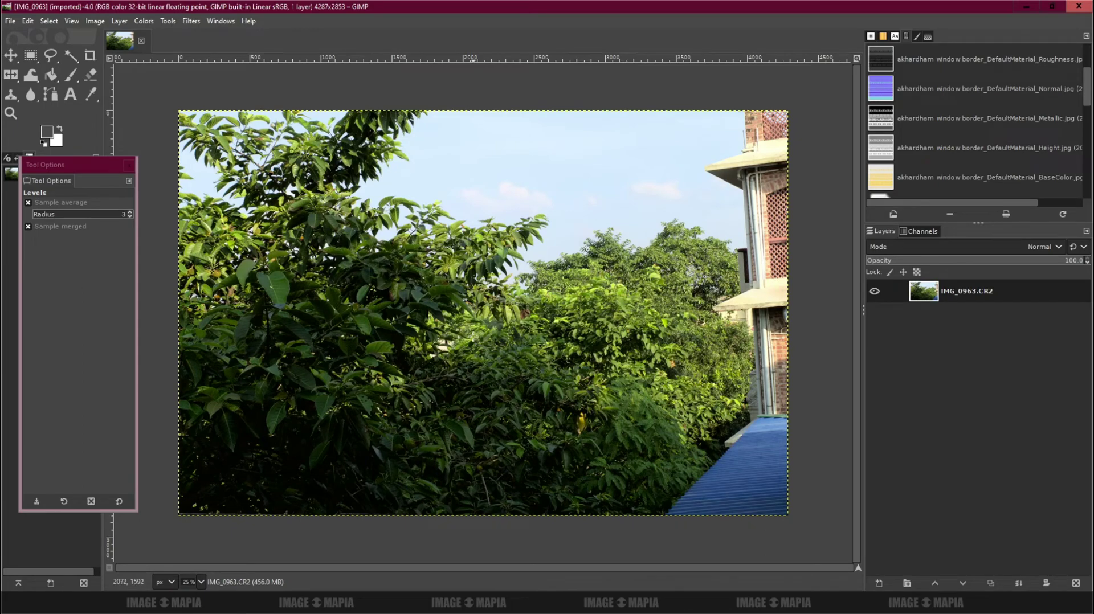
{"action": "left_click", "coordinate": [510, 358]}
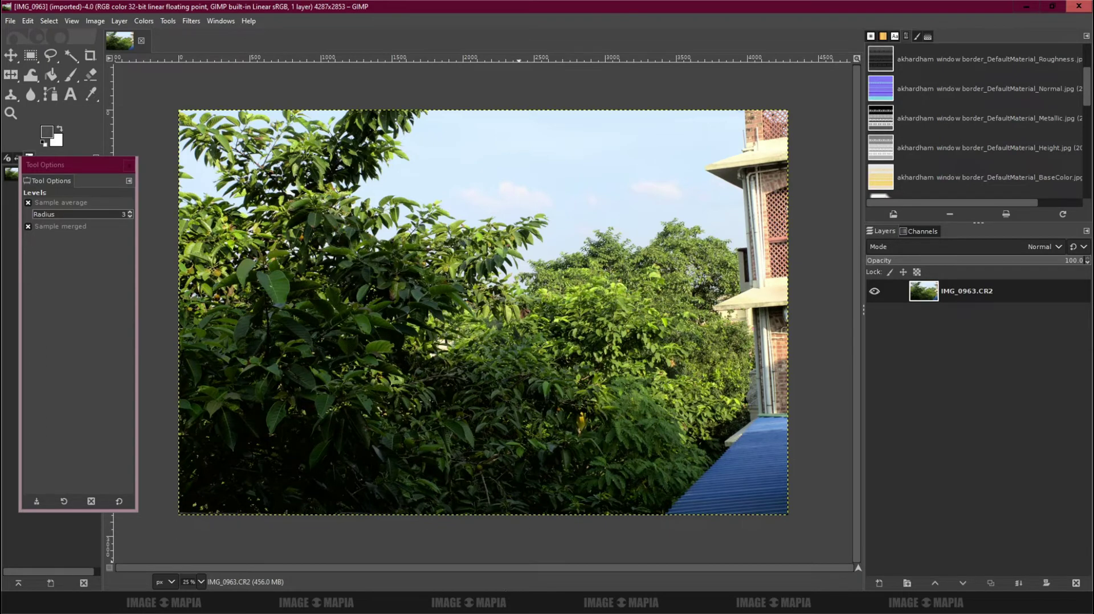
Look at the exported PNG in the darktable_exported folder within Documents in File Explorer, and return to GIMP.
{"action": "left_click", "coordinate": [431, 603]}
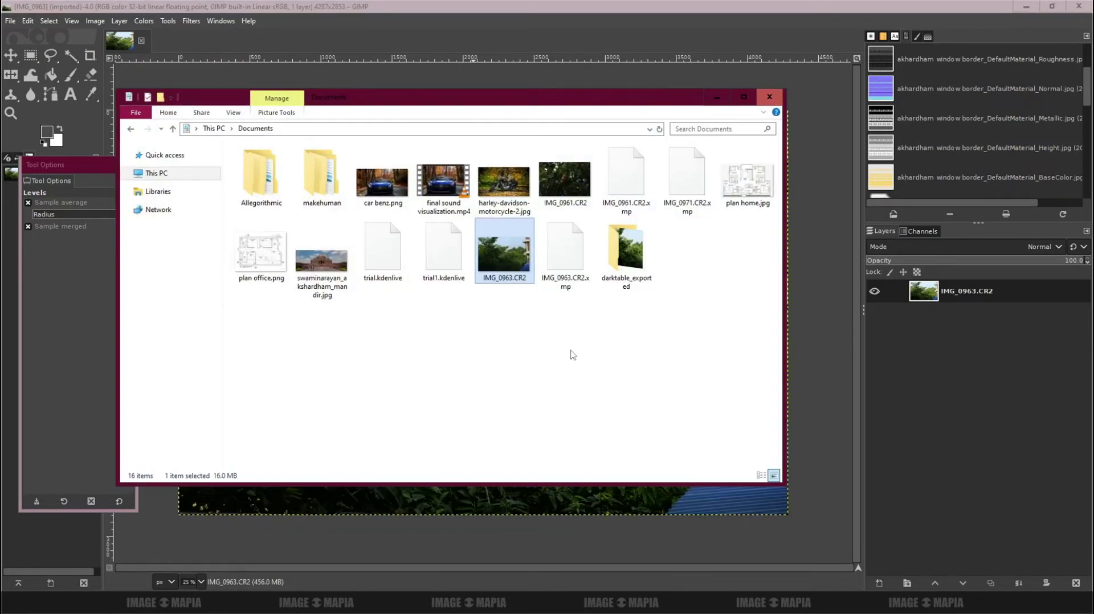
{"action": "double_click", "coordinate": [615, 268]}
{"action": "left_click", "coordinate": [283, 206]}
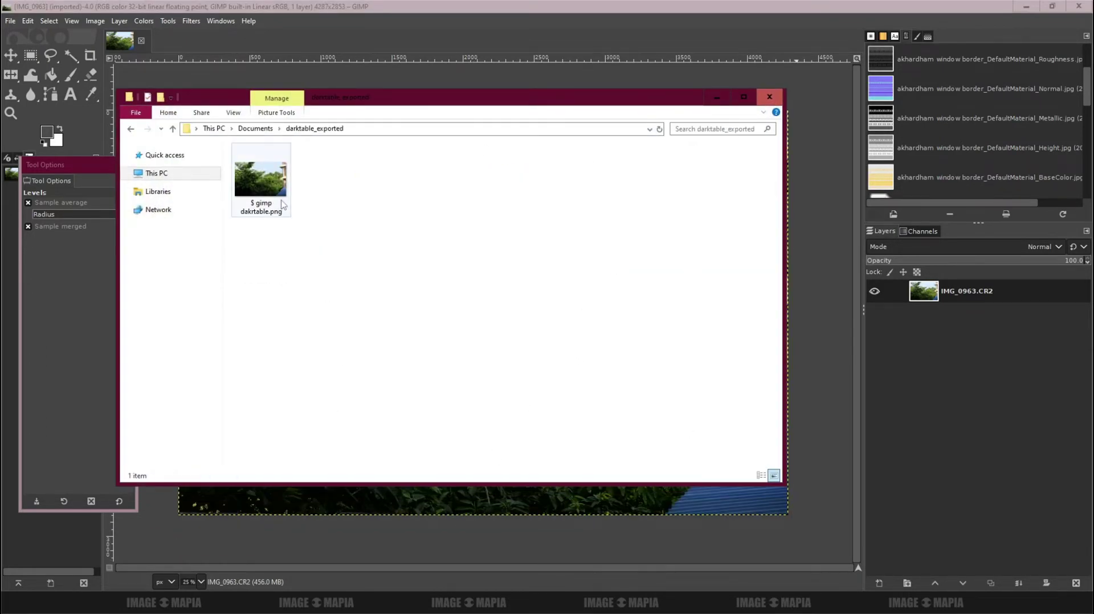
{"action": "key", "text": "alt+Left"}
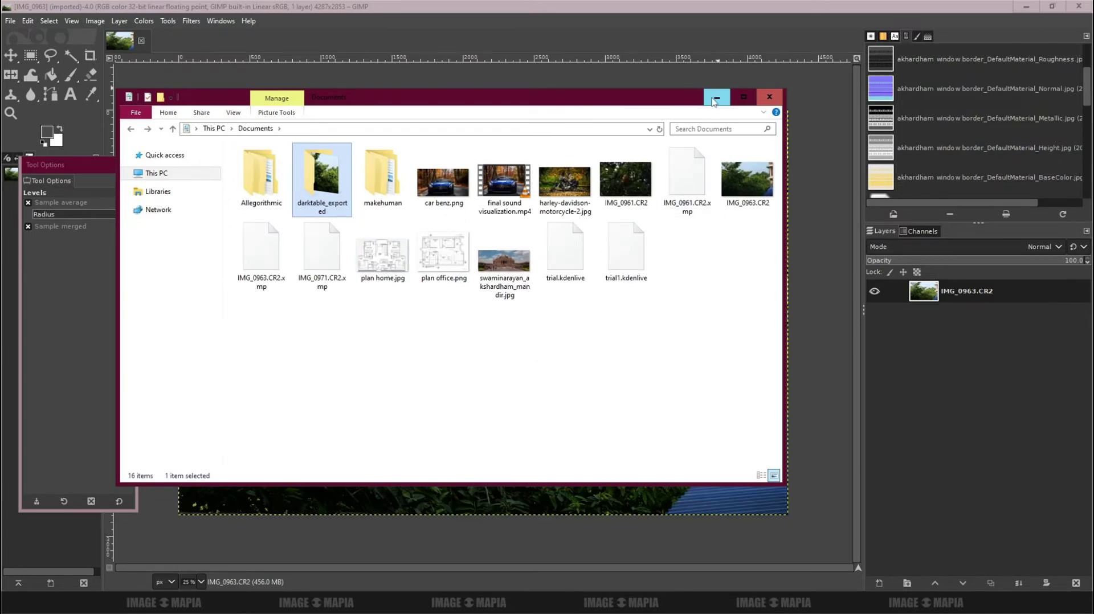
{"action": "left_click", "coordinate": [716, 97]}
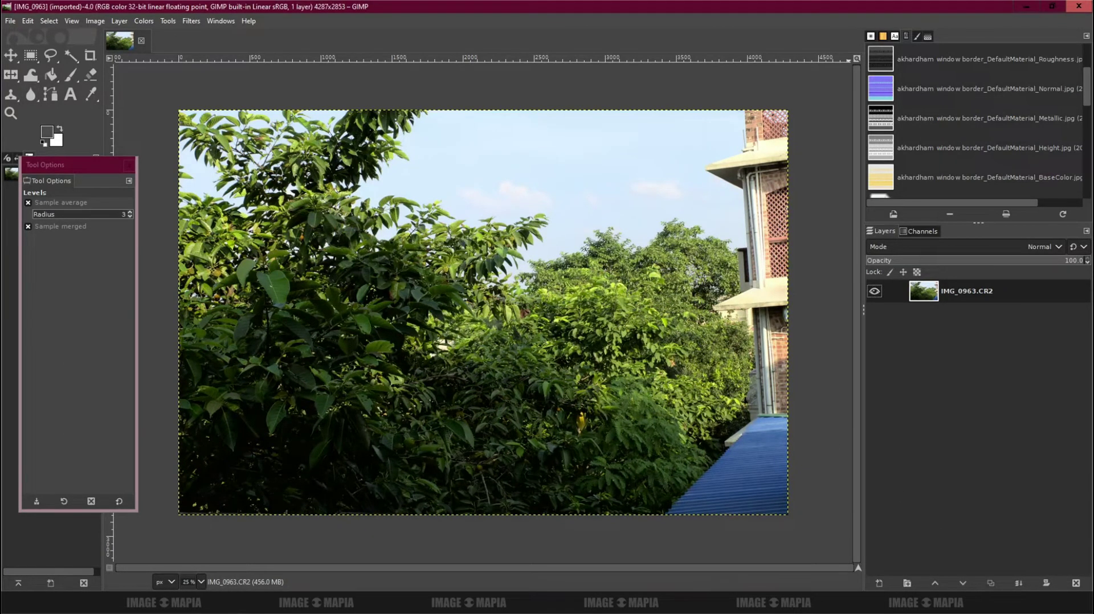
Try automatic input levels on the photo with the Levels adjustment, and close it without applying.
{"action": "left_click", "coordinate": [143, 22]}
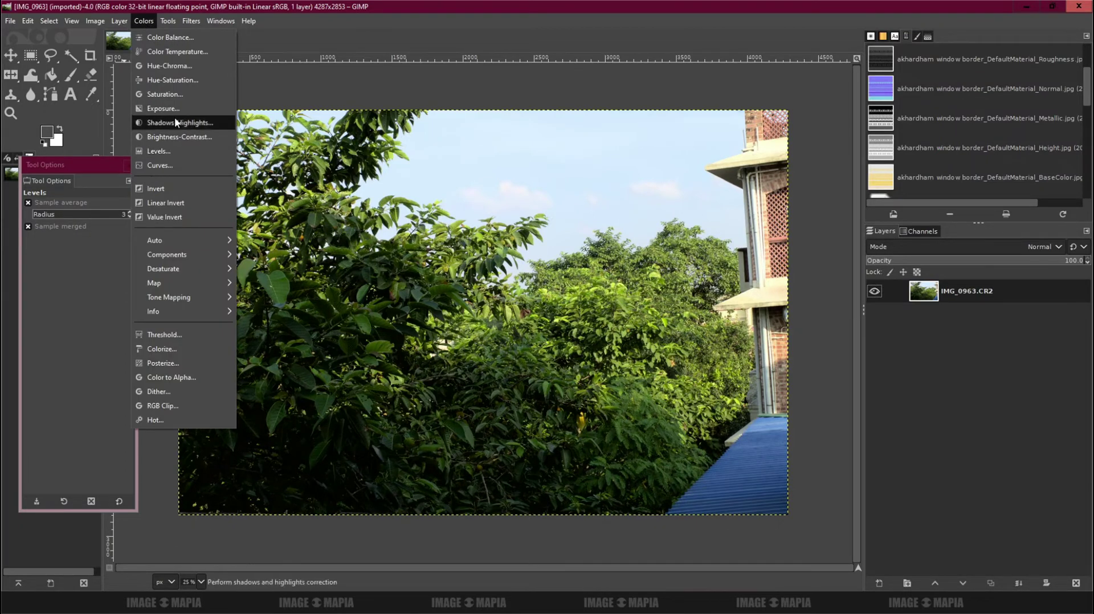
{"action": "left_click", "coordinate": [167, 154]}
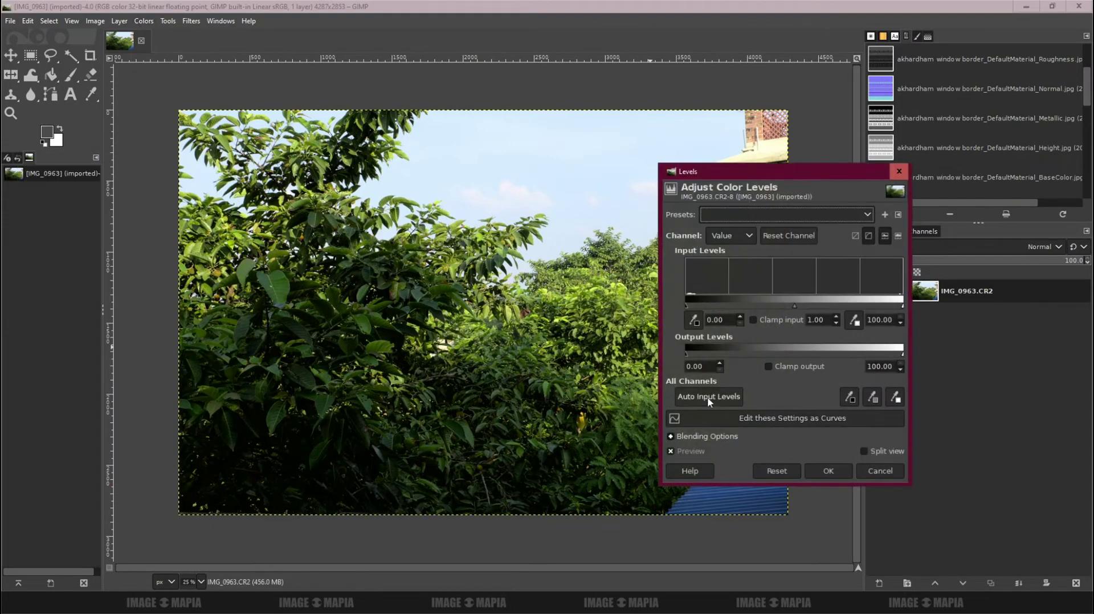
{"action": "left_click", "coordinate": [706, 399]}
{"action": "left_click", "coordinate": [703, 397]}
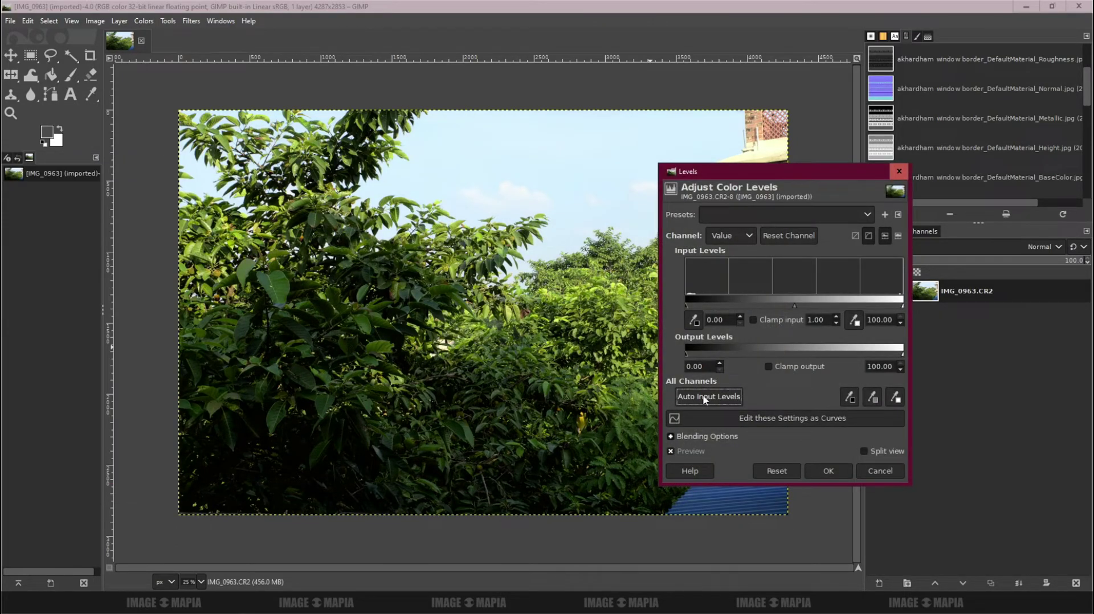
{"action": "left_click", "coordinate": [899, 171]}
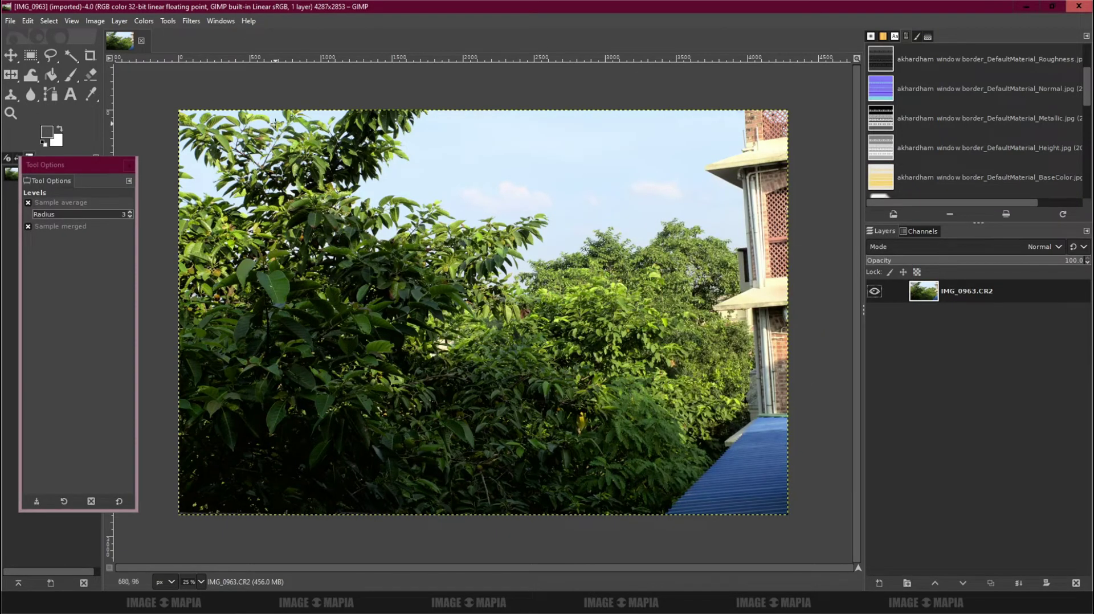
Try to export the photo to the Documents folder as IMG_0963.CR2, and abandon the export.
{"action": "left_click", "coordinate": [10, 22]}
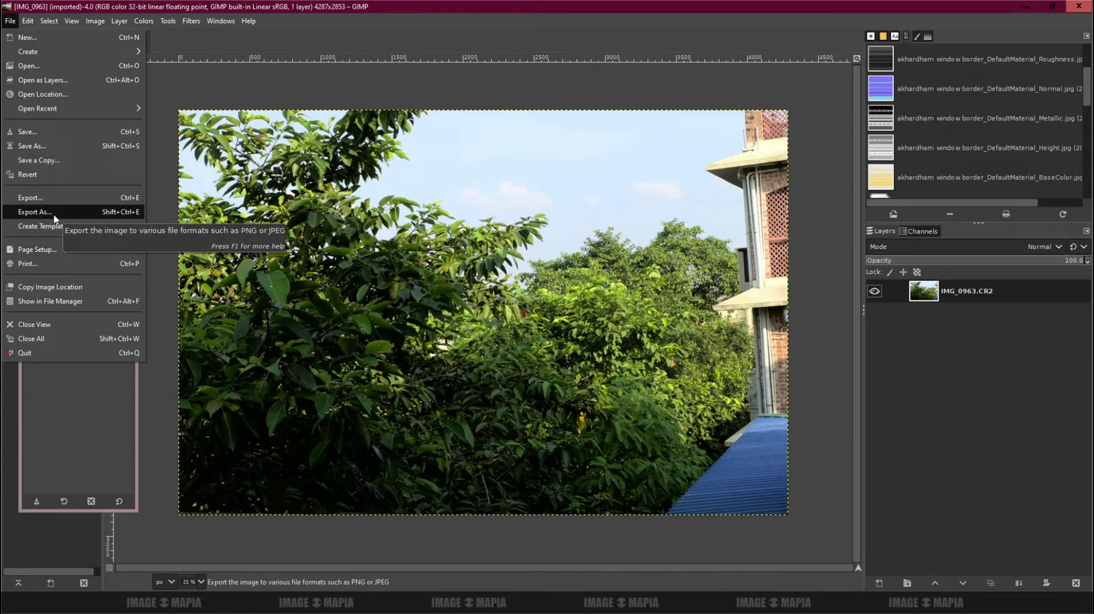
{"action": "left_click", "coordinate": [42, 212]}
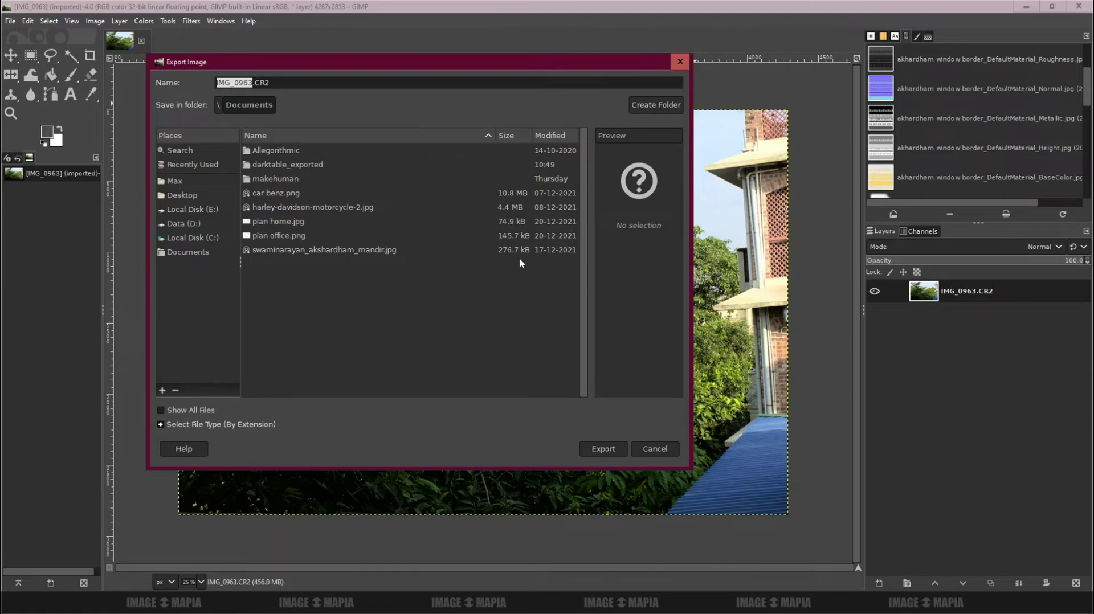
{"action": "left_click", "coordinate": [602, 450]}
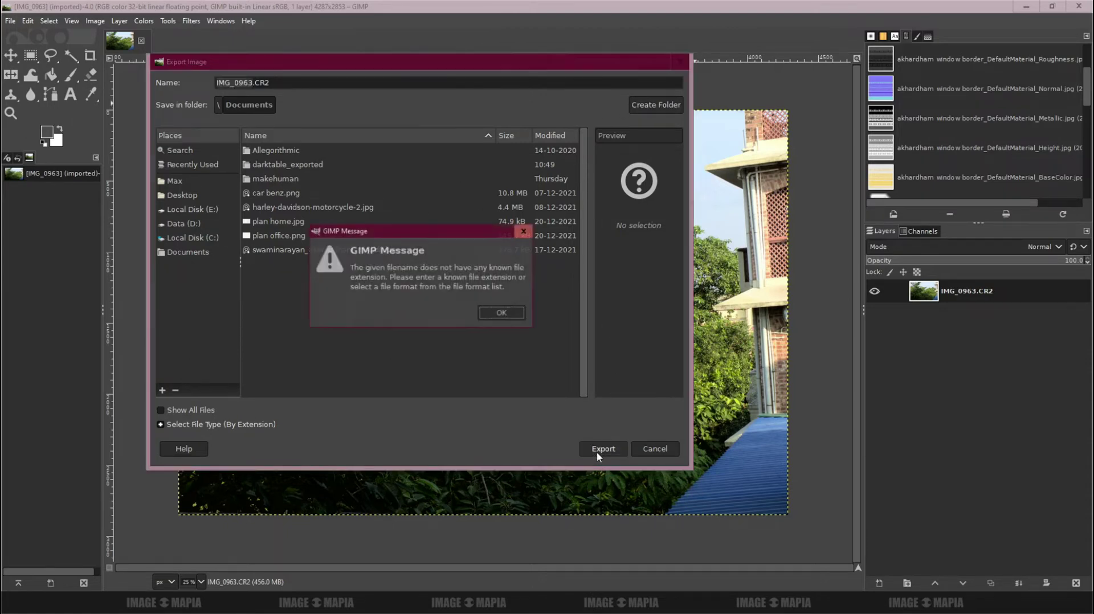
{"action": "left_click", "coordinate": [501, 313]}
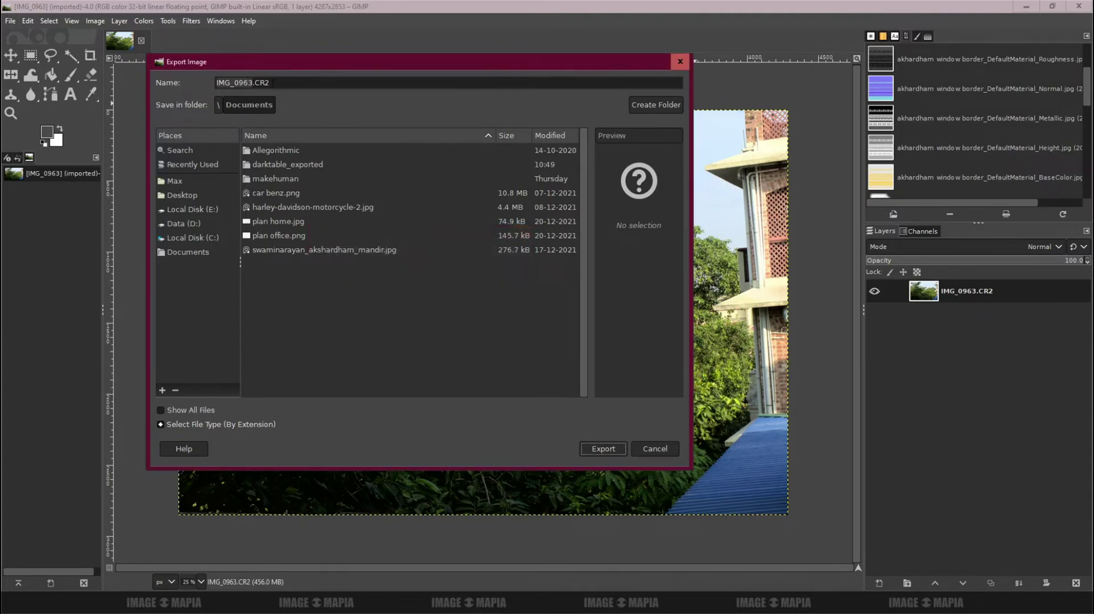
{"action": "left_click", "coordinate": [680, 62]}
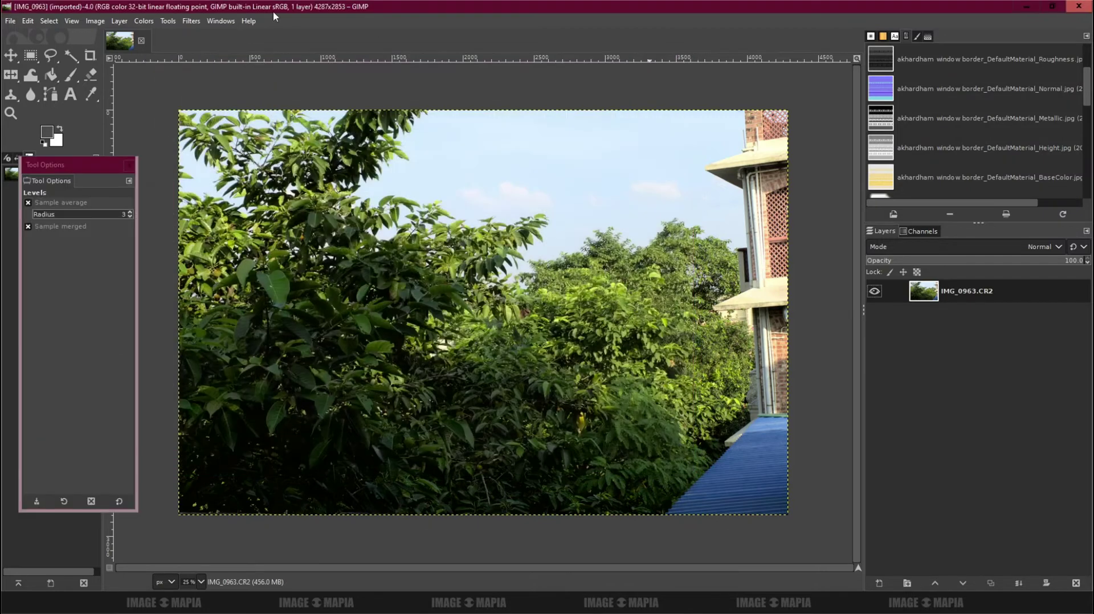
{"action": "left_click", "coordinate": [10, 21]}
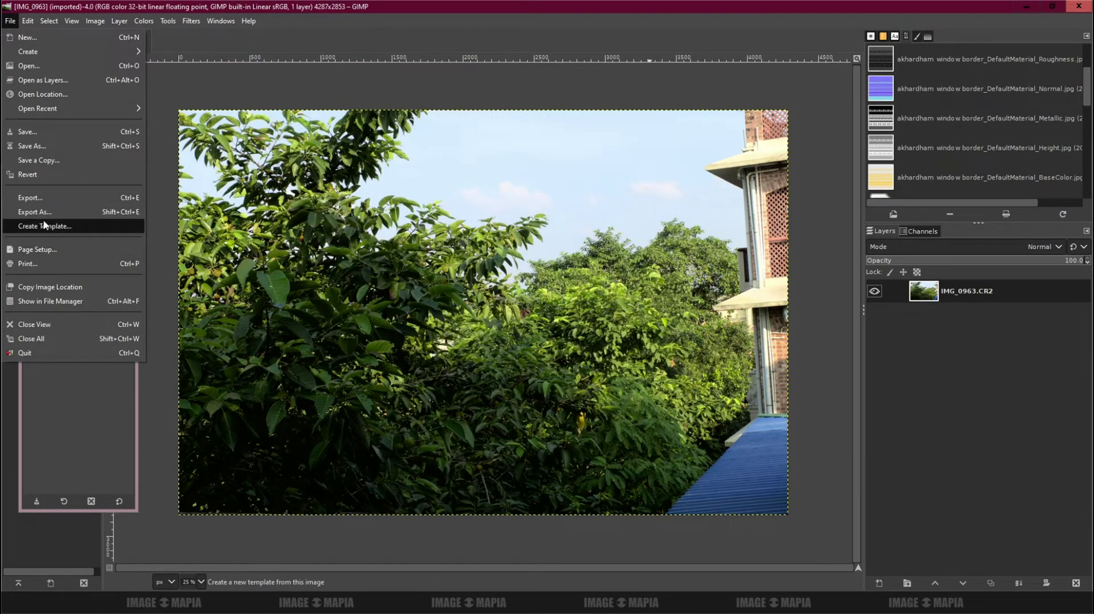
{"action": "left_click", "coordinate": [46, 212]}
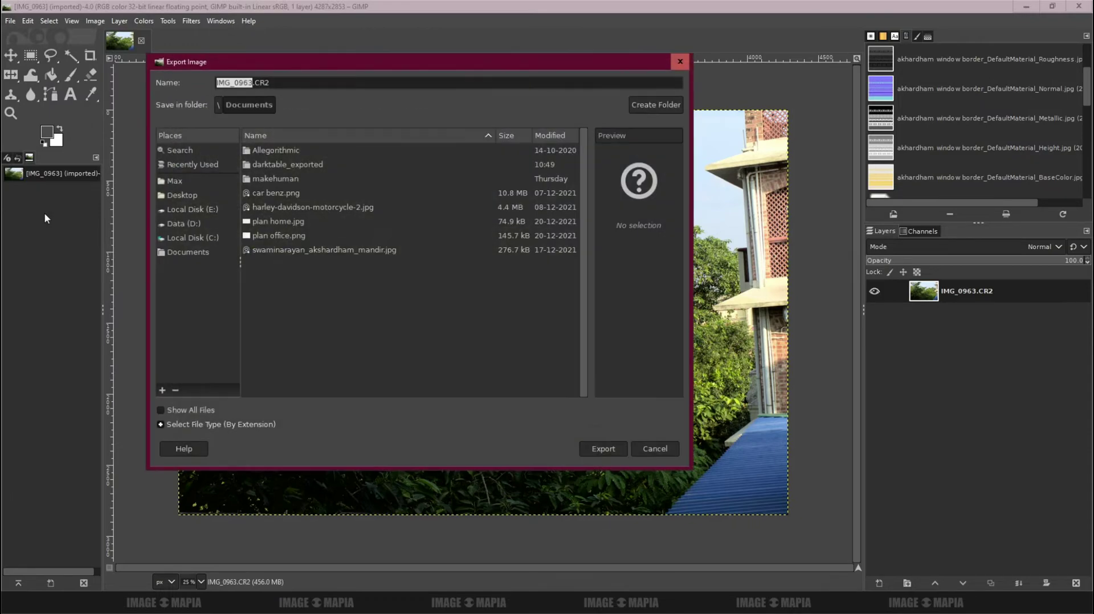
{"action": "key", "text": "Escape"}
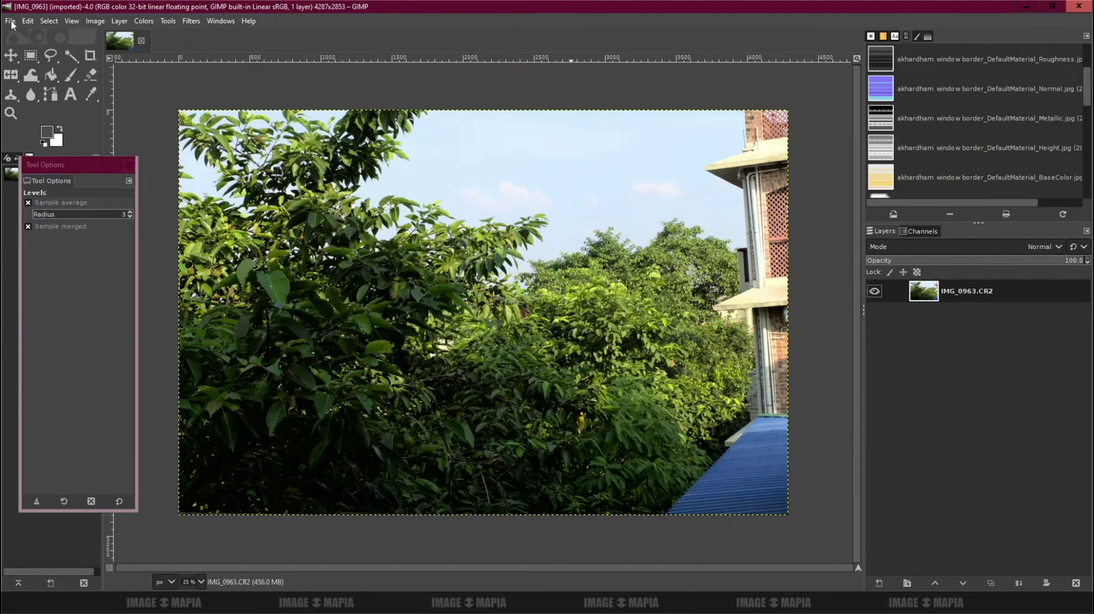
Export the photo to the Documents folder as IMG_0963.jpg with JPEG quality 90.
{"action": "left_click", "coordinate": [11, 21]}
{"action": "left_click", "coordinate": [24, 200]}
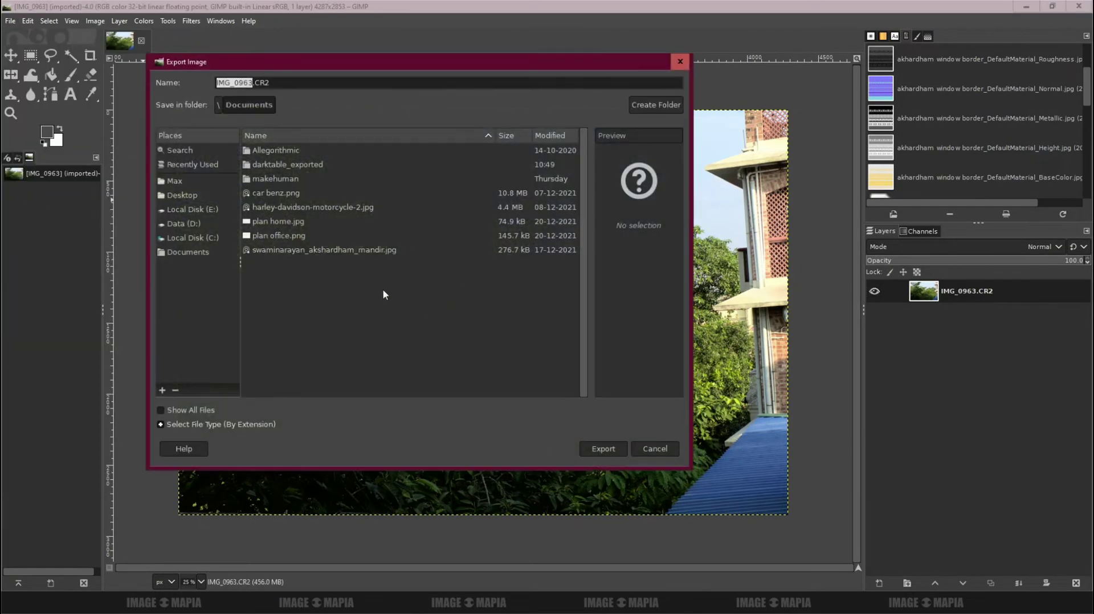
{"action": "left_click", "coordinate": [282, 84]}
{"action": "key", "text": "BackSpace"}
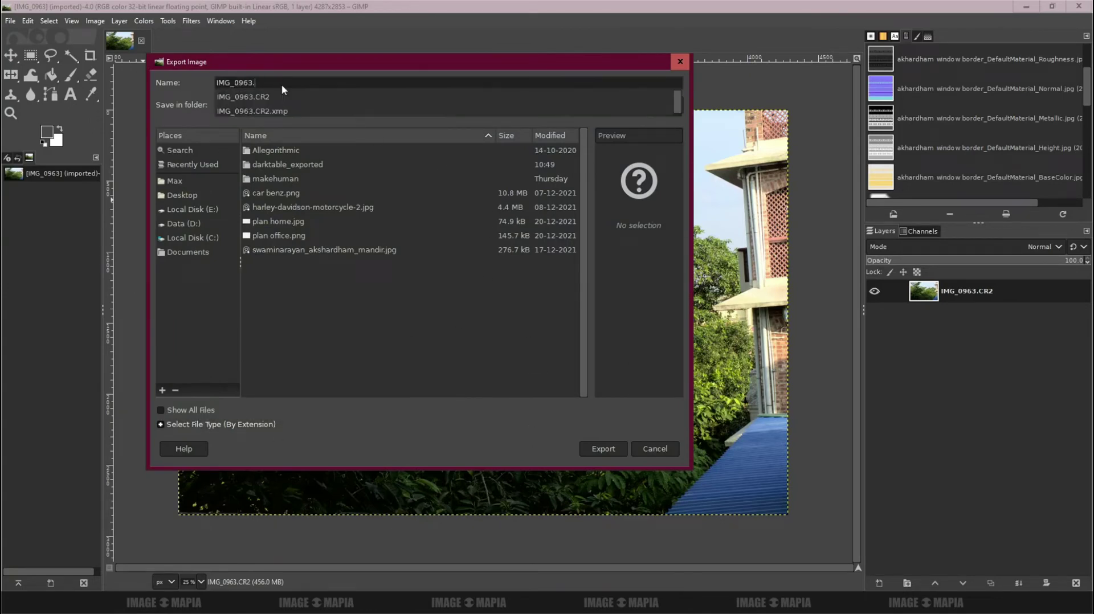
{"action": "type", "text": "jpg"}
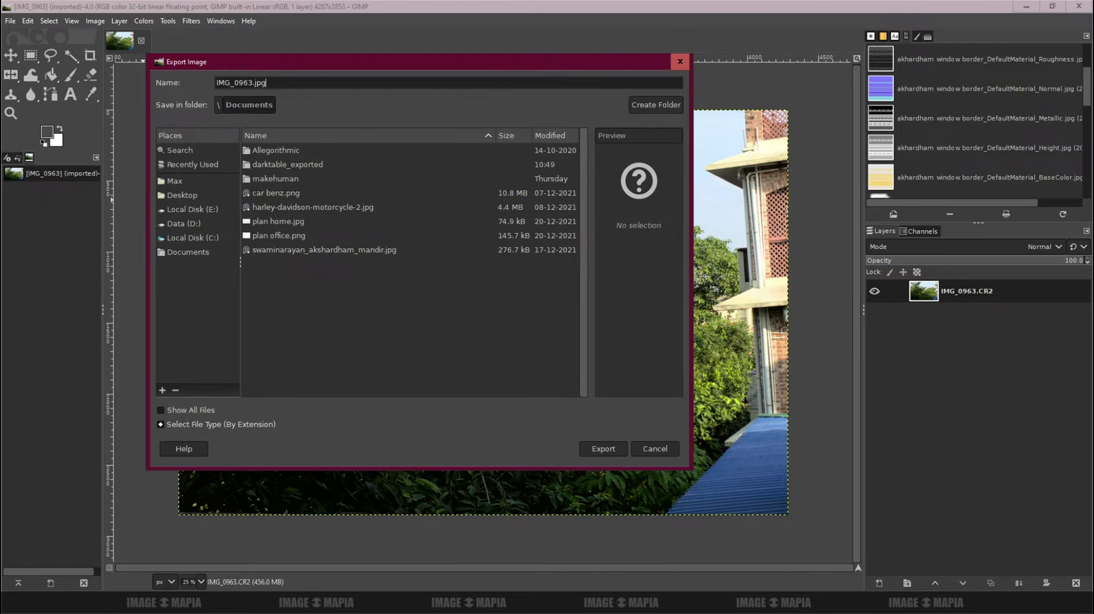
{"action": "left_click", "coordinate": [605, 449]}
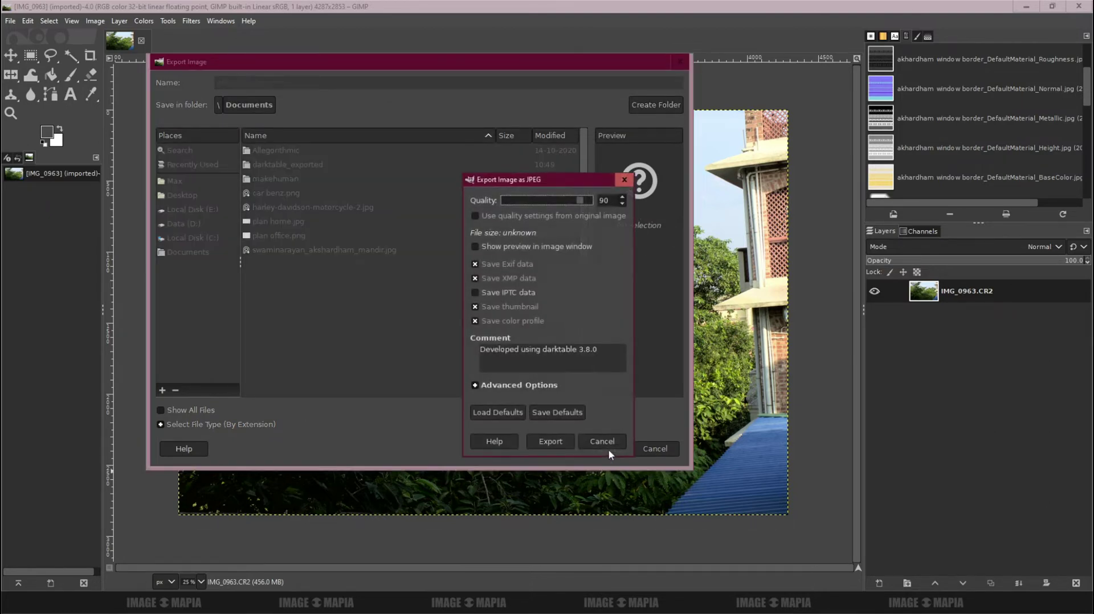
{"action": "left_click", "coordinate": [550, 442]}
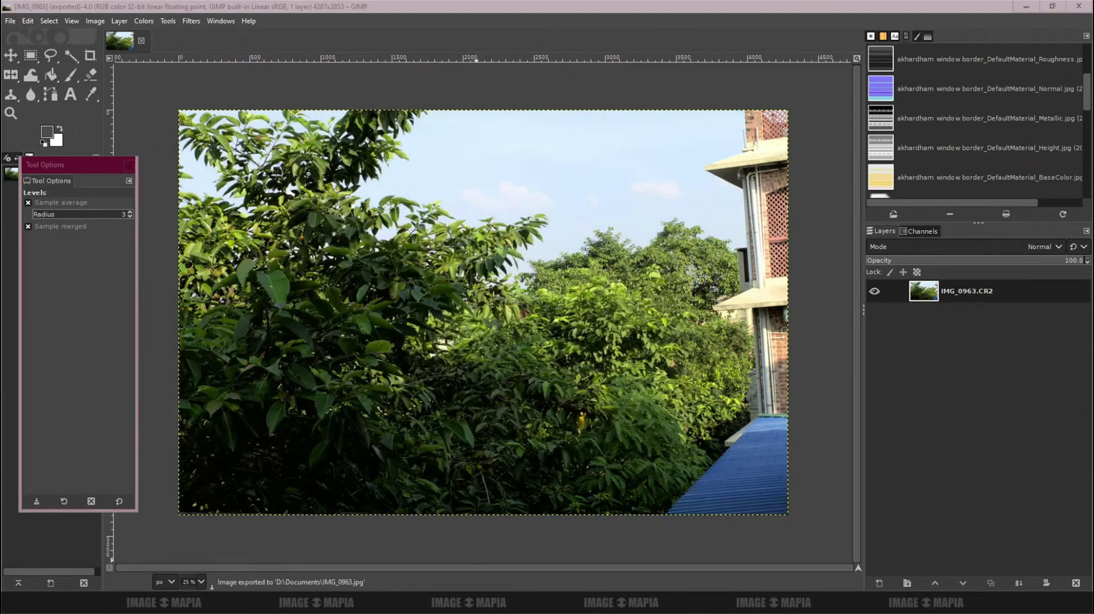
Open IMG_0963.jpg from the Documents folder in the image viewer, and examine the foliage detail up close.
{"action": "left_click", "coordinate": [406, 603]}
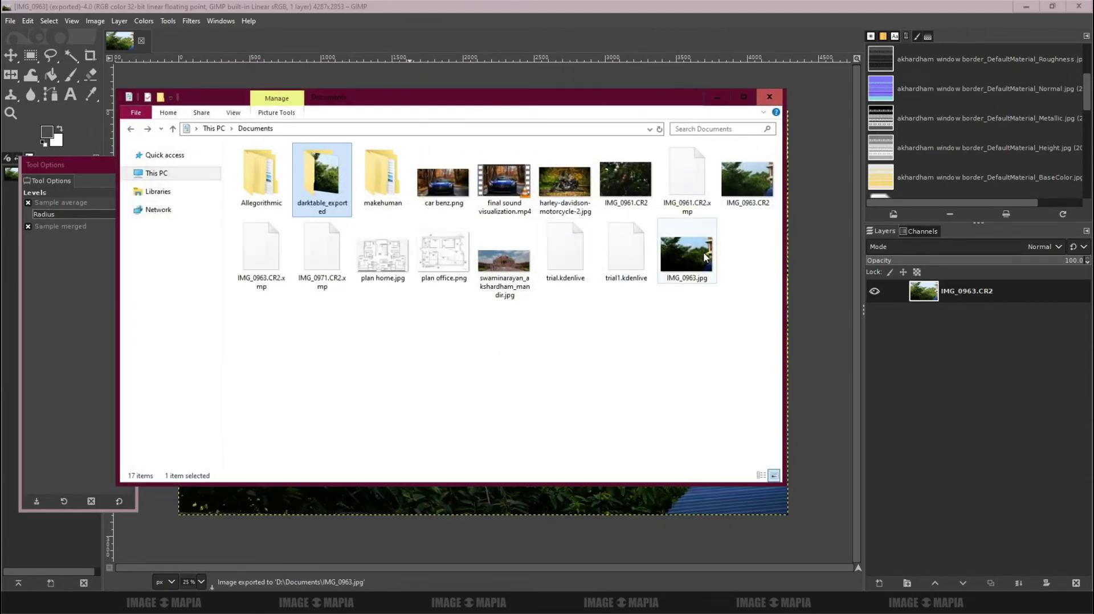
{"action": "mouse_move", "coordinate": [704, 258]}
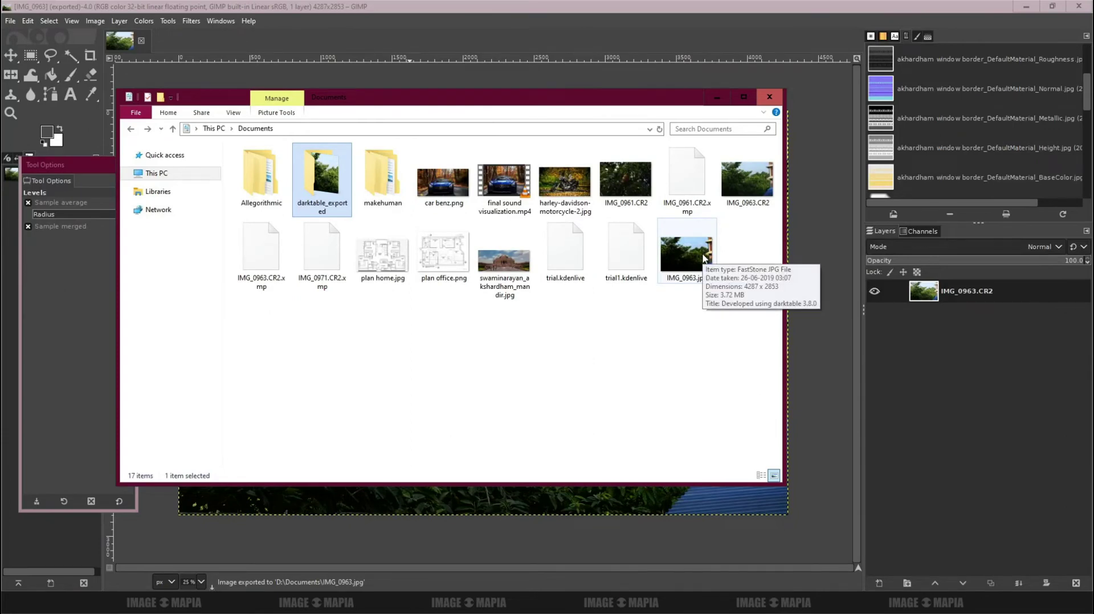
{"action": "left_click_drag", "start_coordinate": [639, 102], "coordinate": [544, 74]}
{"action": "left_click", "coordinate": [594, 223]}
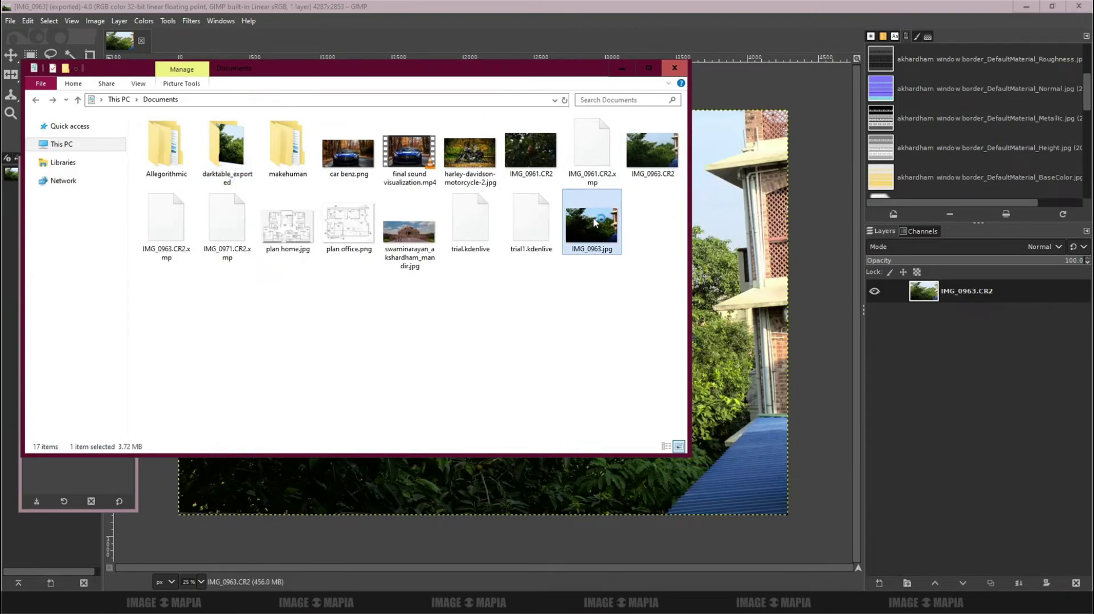
{"action": "double_click", "coordinate": [594, 222]}
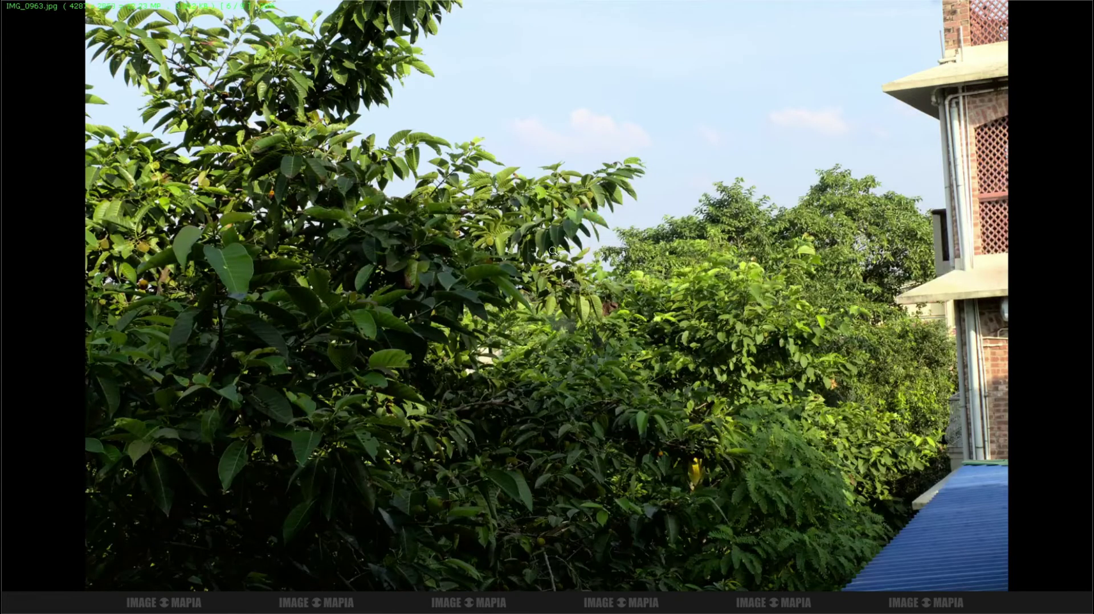
{"action": "scroll", "coordinate": [524, 247], "scroll_direction": "up", "scroll_amount": 3}
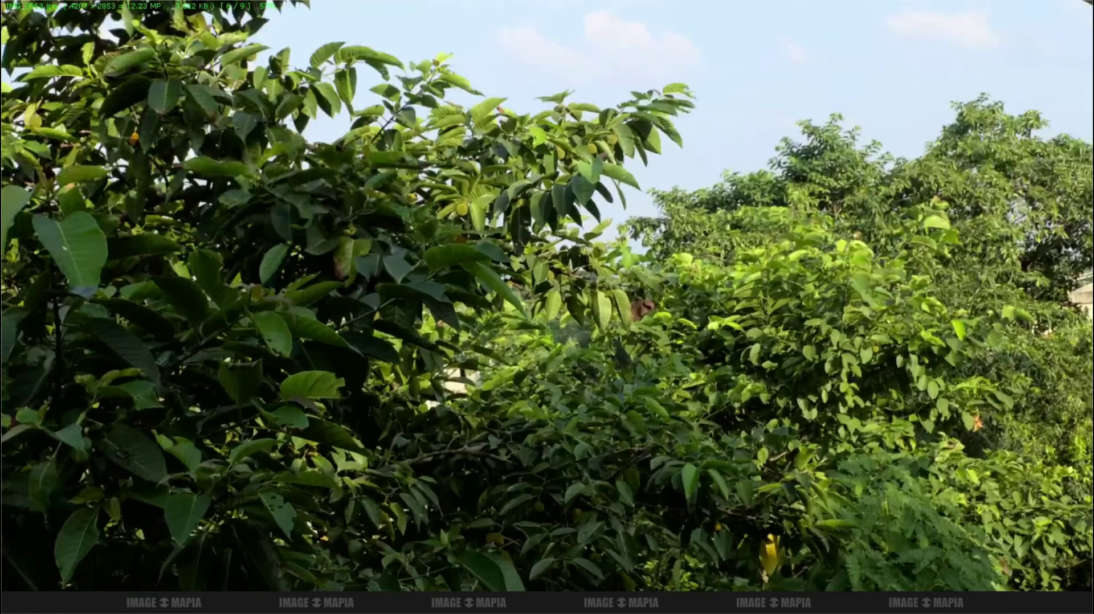
{"action": "scroll", "coordinate": [547, 295], "scroll_direction": "up", "scroll_amount": 3}
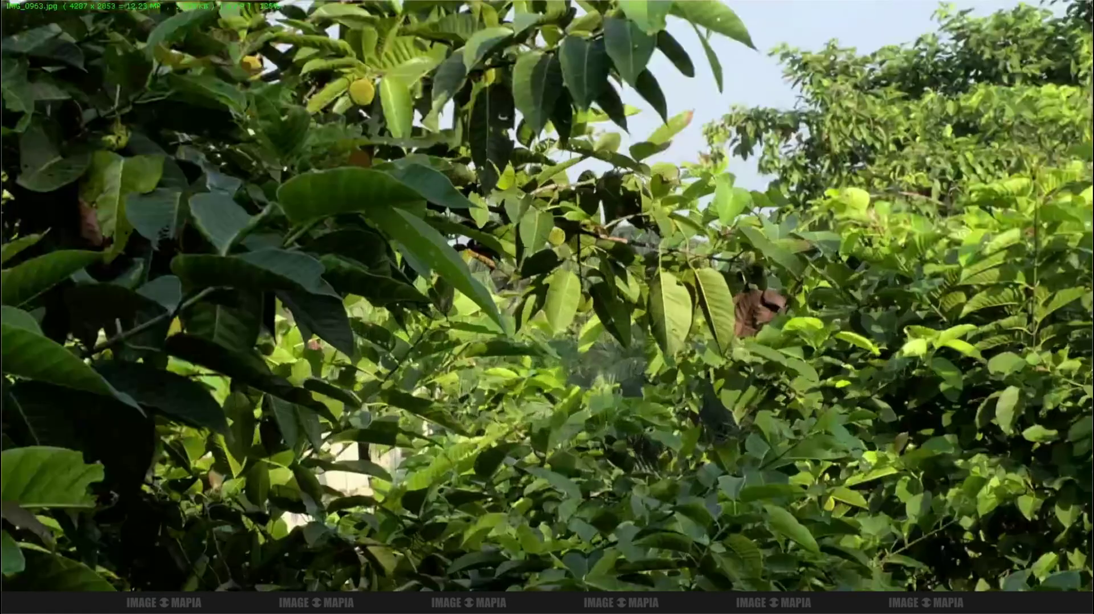
Inspect the exported IMG_0963.jpg up close and as a whole, and leave the image viewer.
{"action": "scroll", "coordinate": [547, 295], "scroll_direction": "up", "scroll_amount": 2}
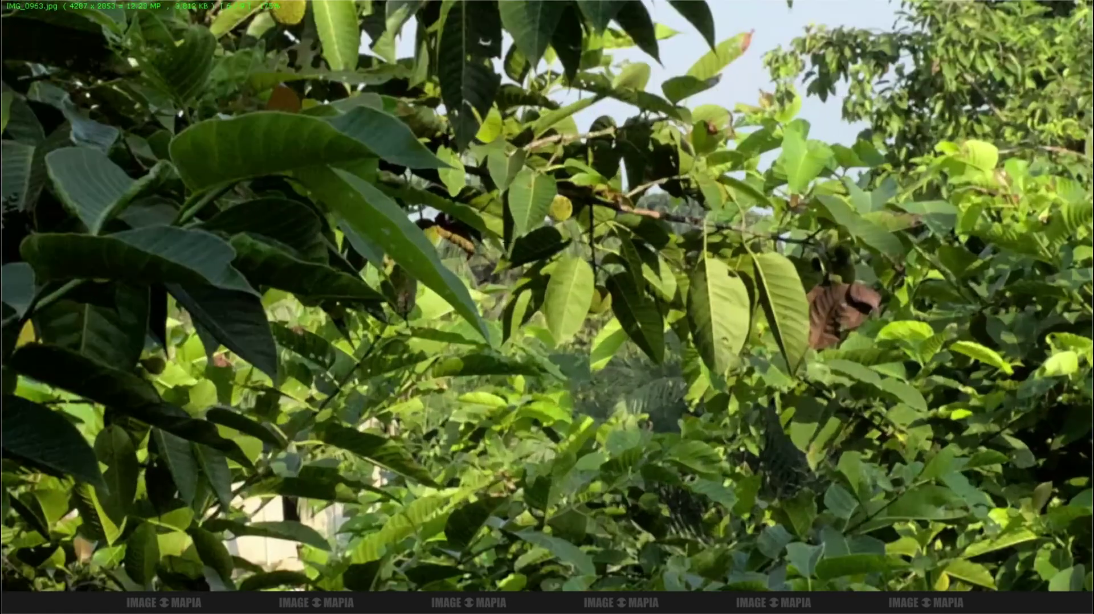
{"action": "scroll", "coordinate": [547, 296], "scroll_direction": "down", "scroll_amount": 5}
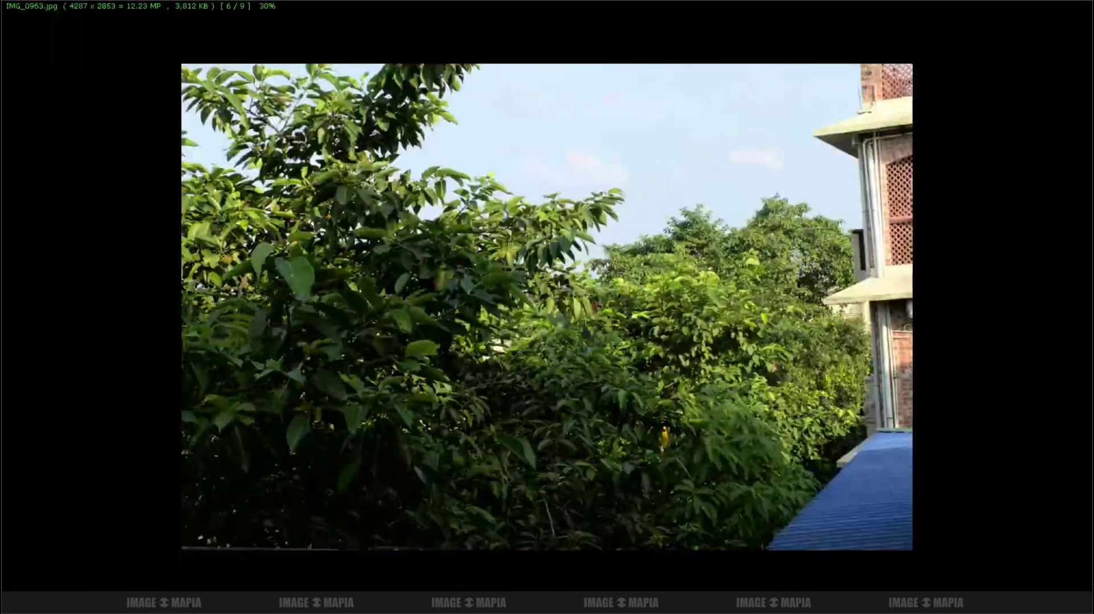
{"action": "scroll", "coordinate": [508, 241], "scroll_direction": "down", "scroll_amount": 1}
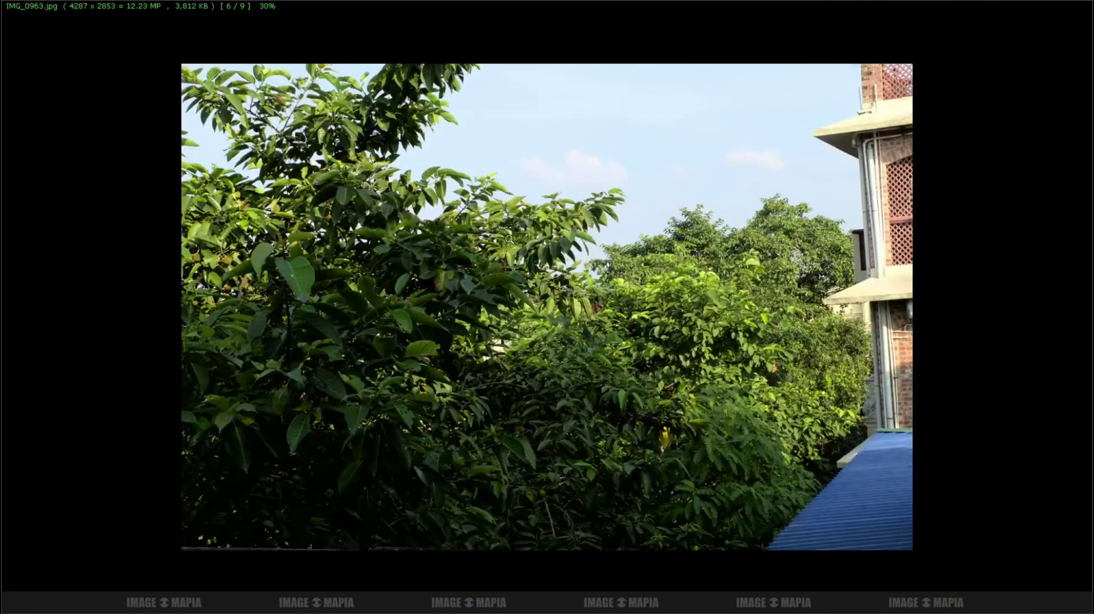
{"action": "key", "text": "Escape"}
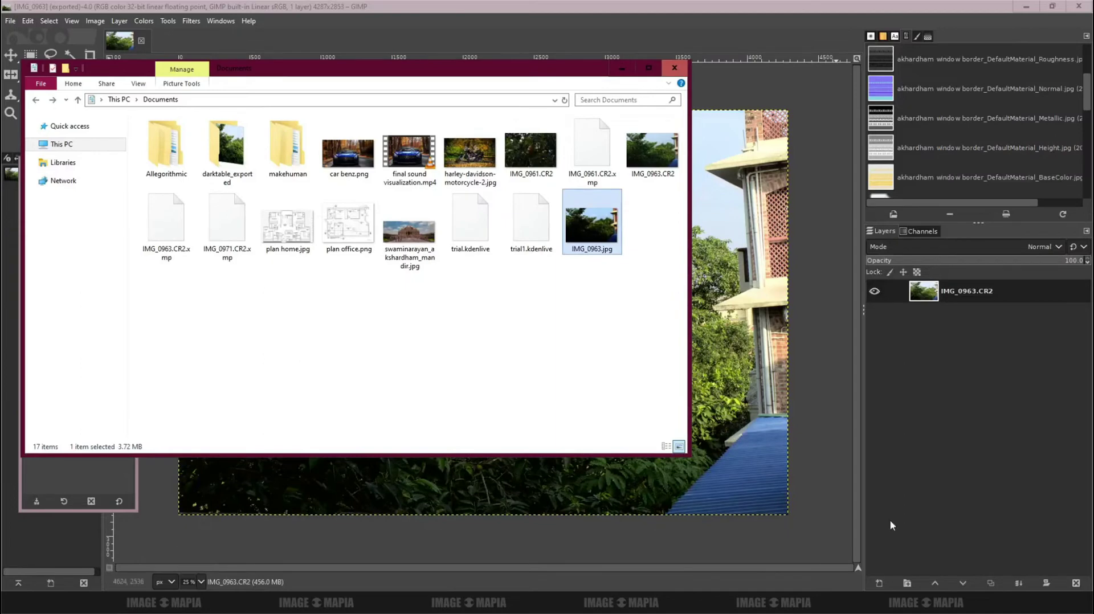
Highlight the "thanks for watching" line in the Notepad file TEXT.txt, and minimize the note.
{"action": "left_click", "coordinate": [973, 601]}
{"action": "right_click", "coordinate": [986, 557]}
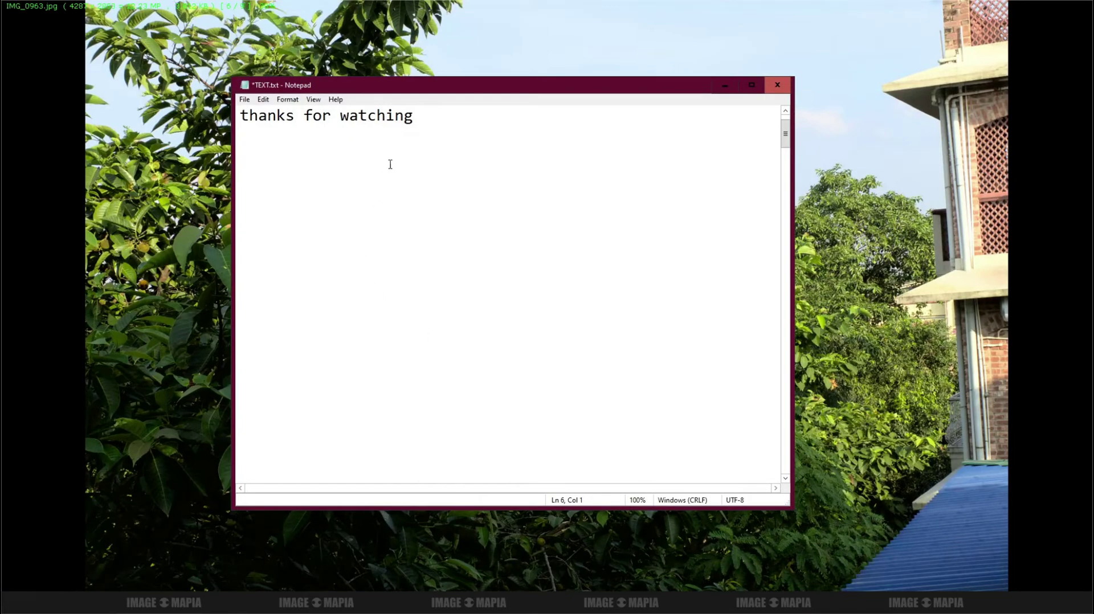
{"action": "left_click_drag", "start_coordinate": [418, 124], "coordinate": [237, 121]}
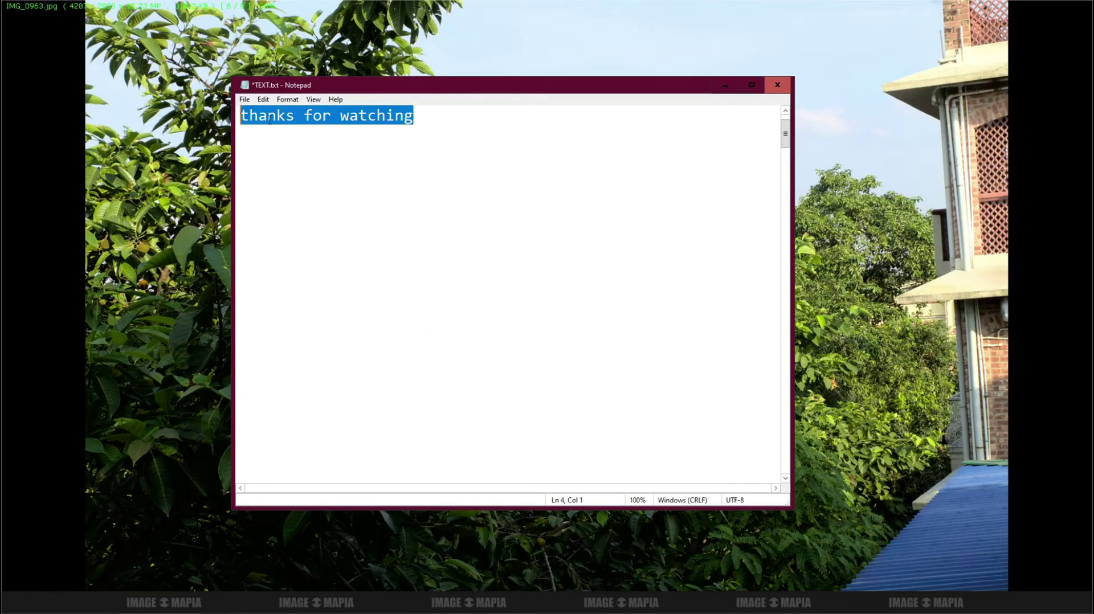
{"action": "left_click", "coordinate": [422, 117]}
{"action": "left_click", "coordinate": [725, 86]}
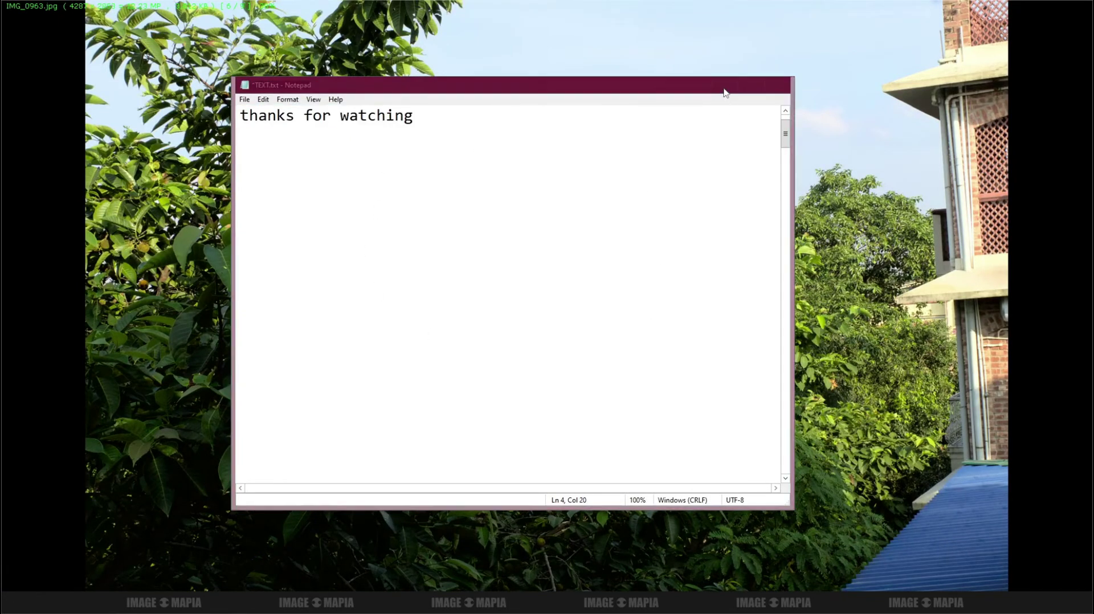
Close the image viewer and minimize the Documents folder window to return to GIMP, and stop the screen recording.
{"action": "key", "text": "Escape"}
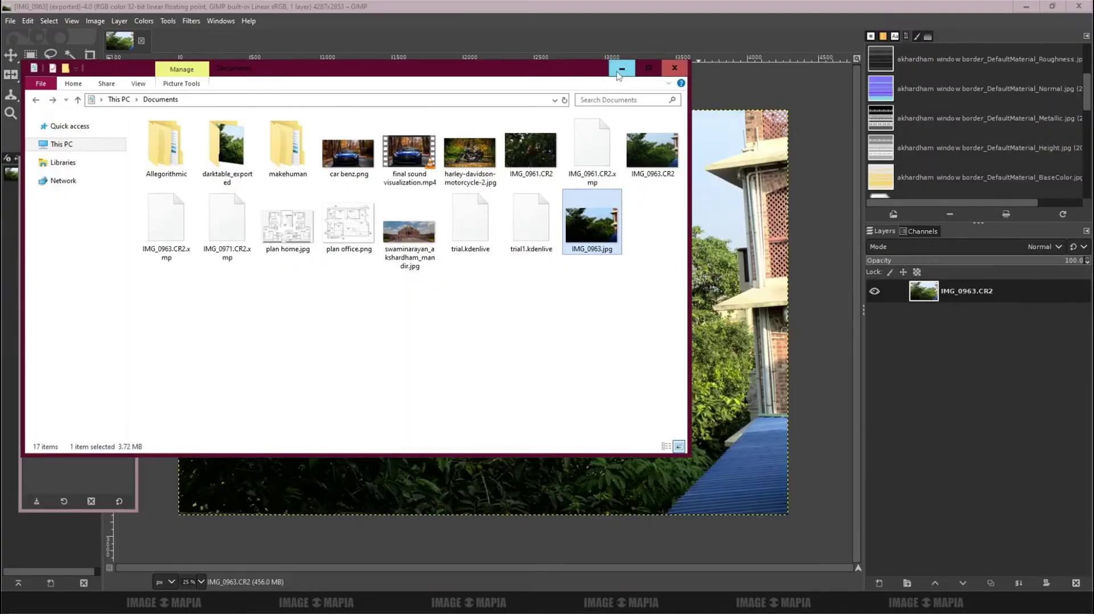
{"action": "left_click", "coordinate": [621, 67]}
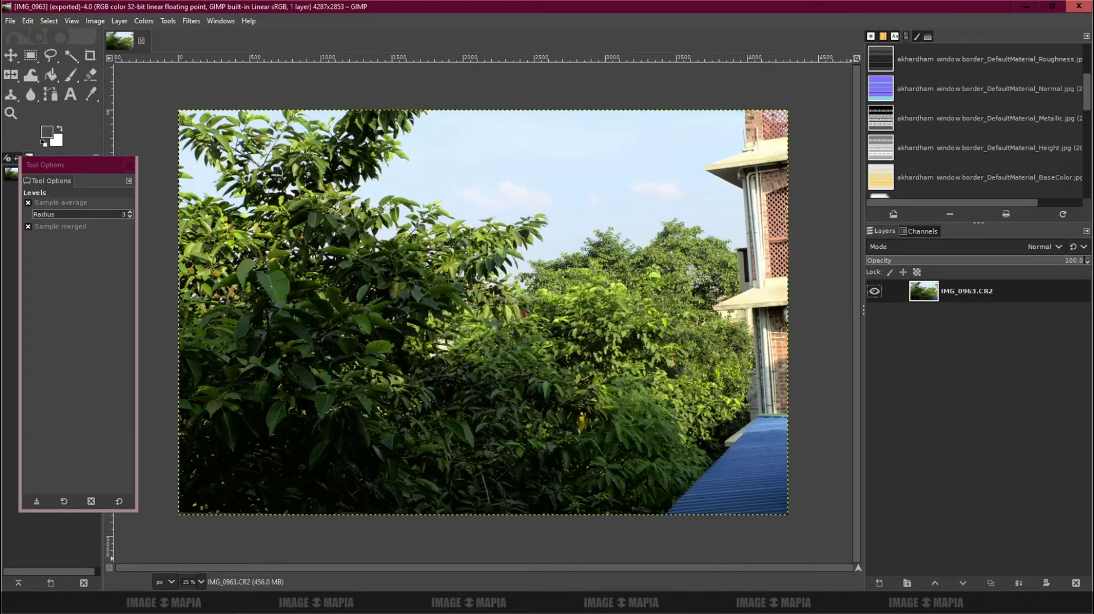
{"action": "left_click", "coordinate": [974, 602]}
{"action": "right_click", "coordinate": [986, 558]}
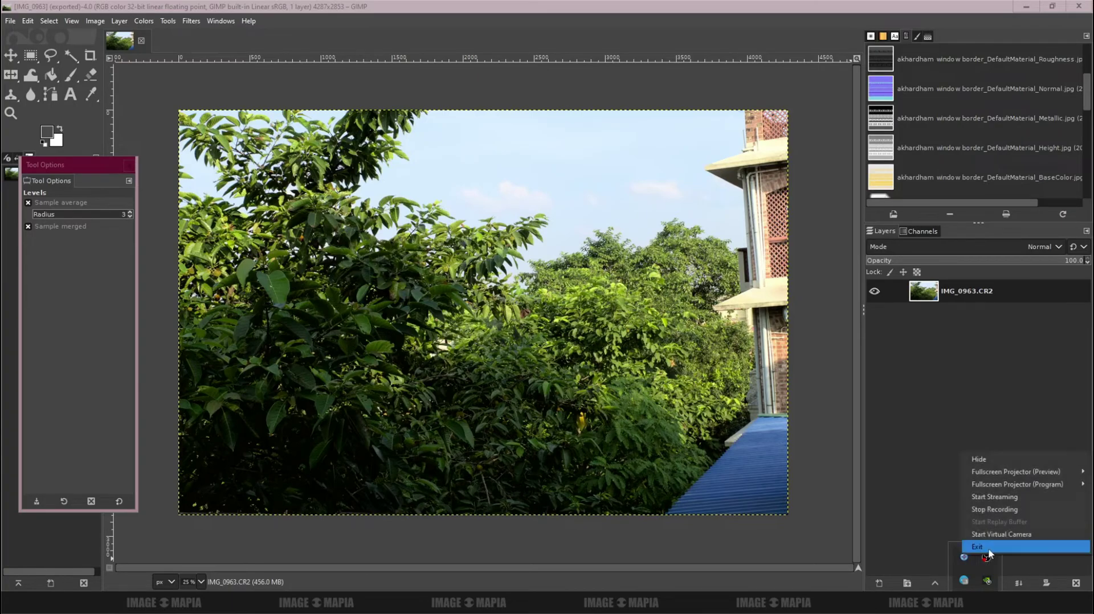
{"action": "left_click", "coordinate": [992, 509]}
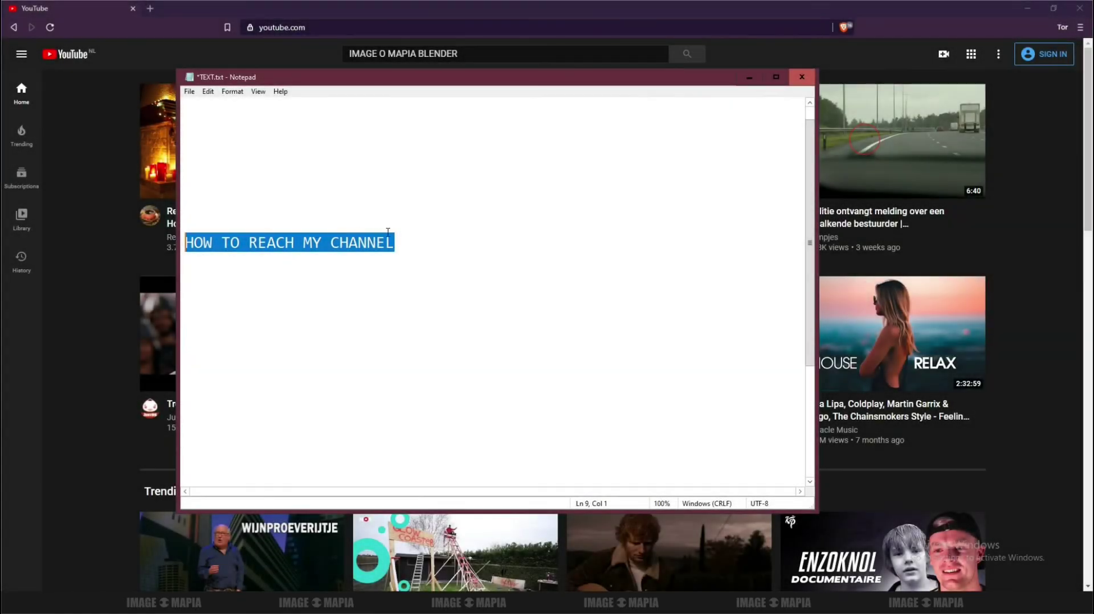
Add "image o mapia blender tutorial" after the heading HOW TO REACH MY CHANNEL in the Notepad file.
{"action": "left_click", "coordinate": [407, 241]}
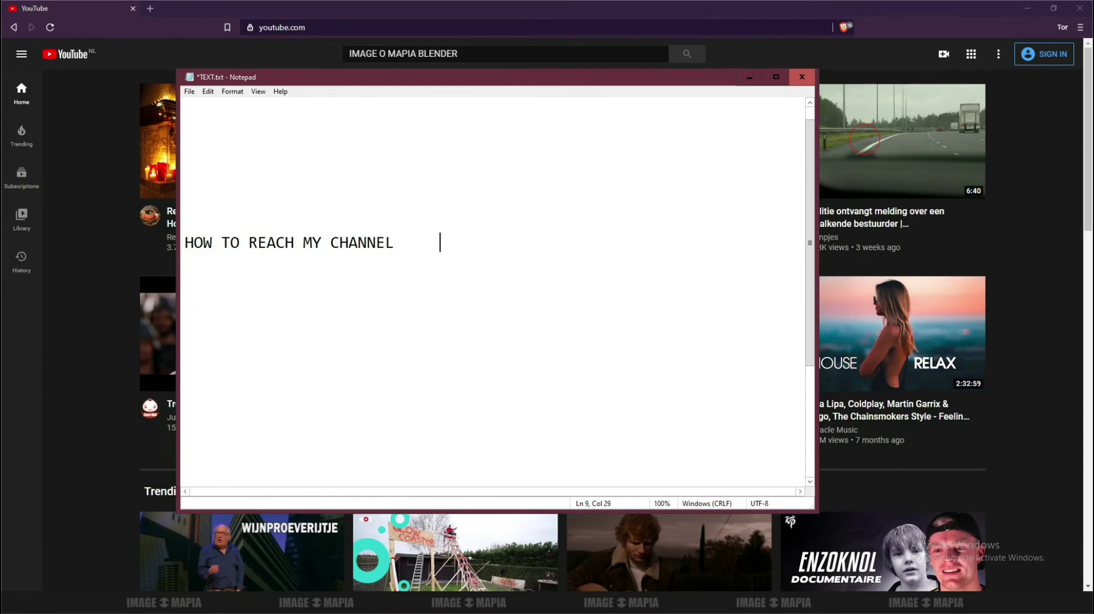
{"action": "type", "text": "image o mapia"}
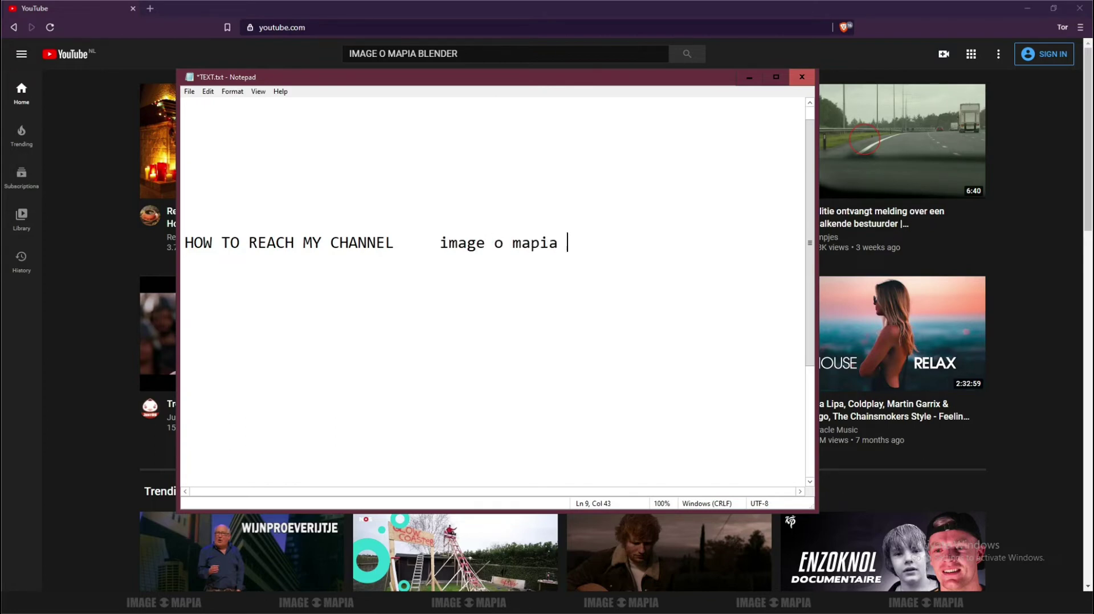
{"action": "type", "text": " blender tutorial"}
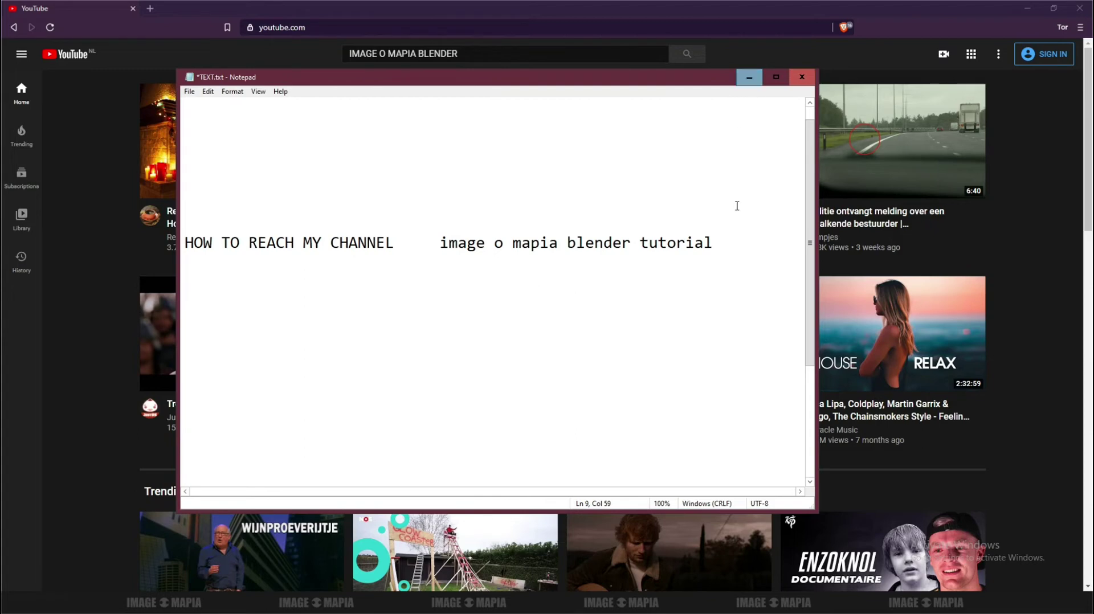
Write the instruction "OPNE YOUTUBE.COM> TYPE image o mapia blender tutorial ON SEARCH BAR" below the heading, reusing the search phrase above.
{"action": "key", "text": "Return"}
{"action": "key", "text": "Return"}
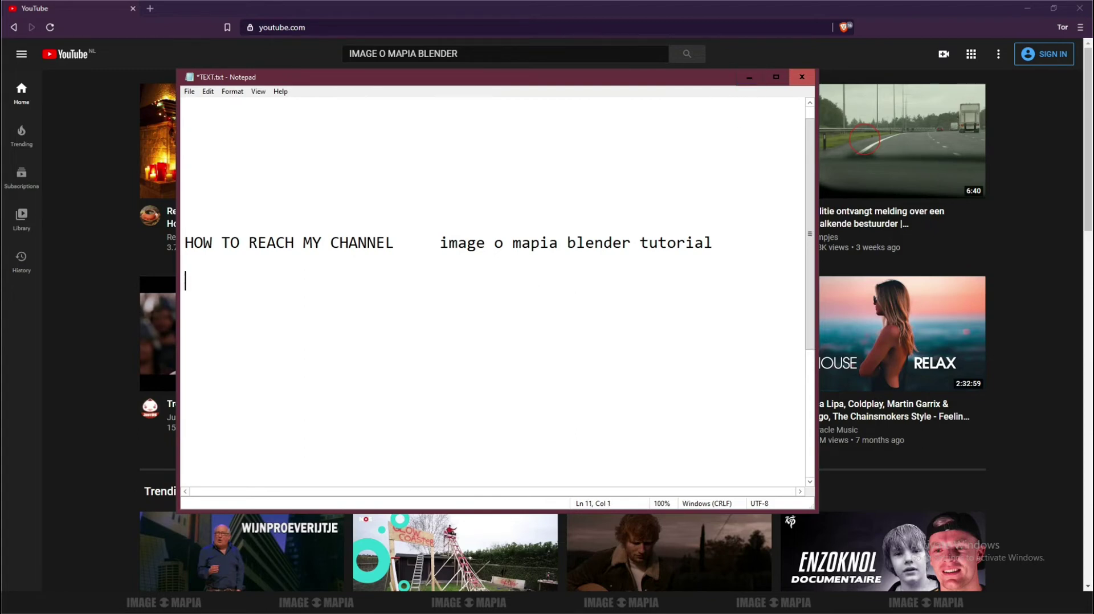
{"action": "type", "text": "OPNE YOUTUBE"}
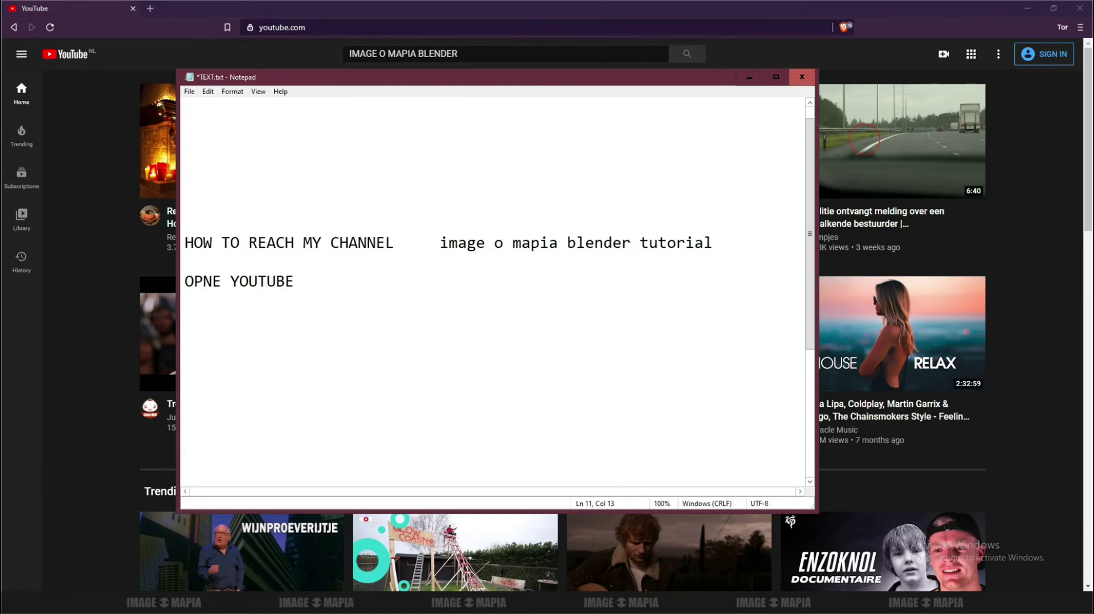
{"action": "type", "text": ".COM> TYPE"}
{"action": "left_click_drag", "start_coordinate": [440, 243], "coordinate": [698, 239]}
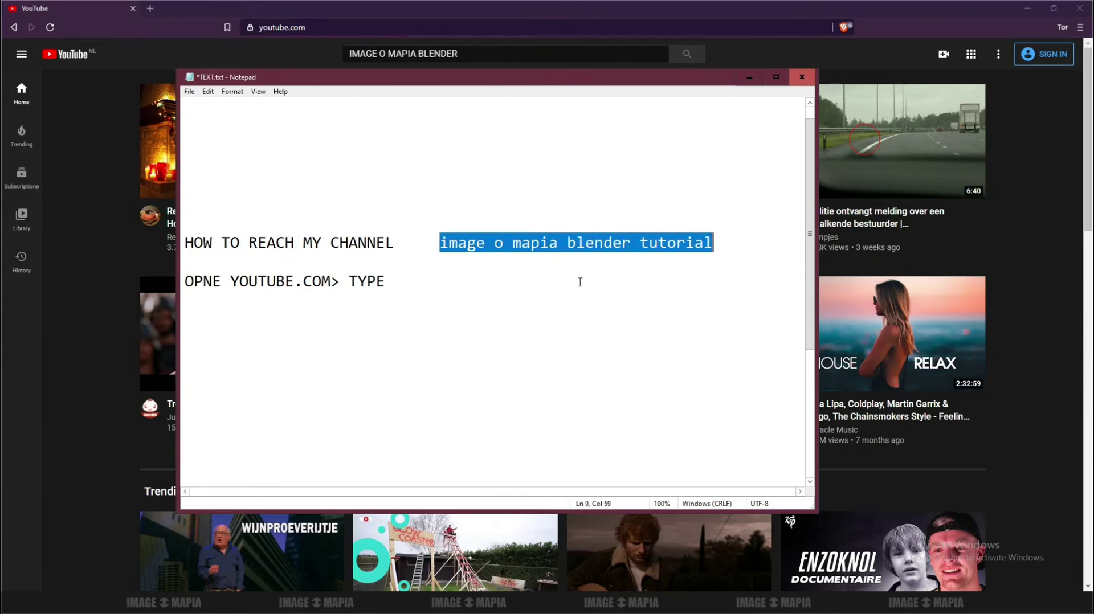
{"action": "left_click", "coordinate": [403, 281]}
{"action": "type", "text": "image o mapia blender tutorial"}
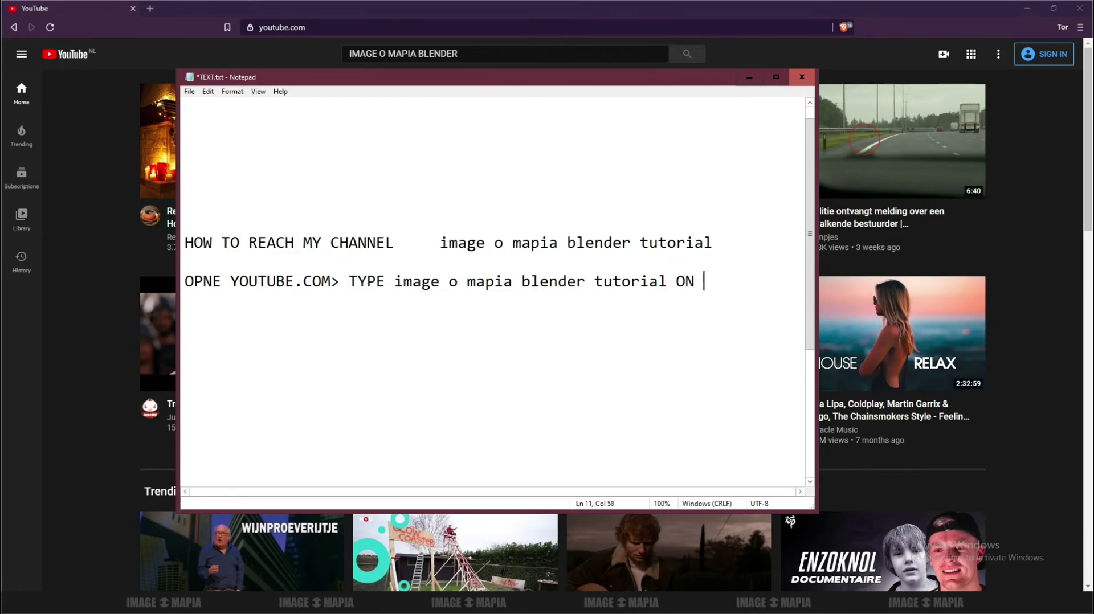
{"action": "type", "text": "ON SEARCH"}
{"action": "key", "text": "Return"}
{"action": "type", "text": "BAR"}
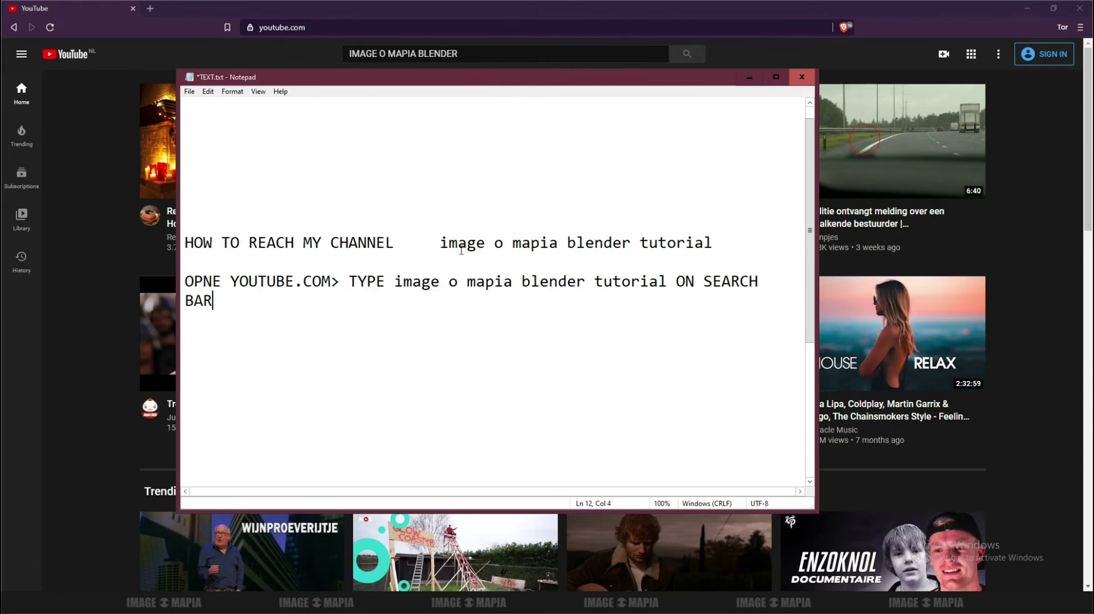
Highlight "image o mapia blender" in the heading line, append "> HIT ENTER" to the instruction, and minimize the note.
{"action": "left_click_drag", "start_coordinate": [440, 242], "coordinate": [631, 245]}
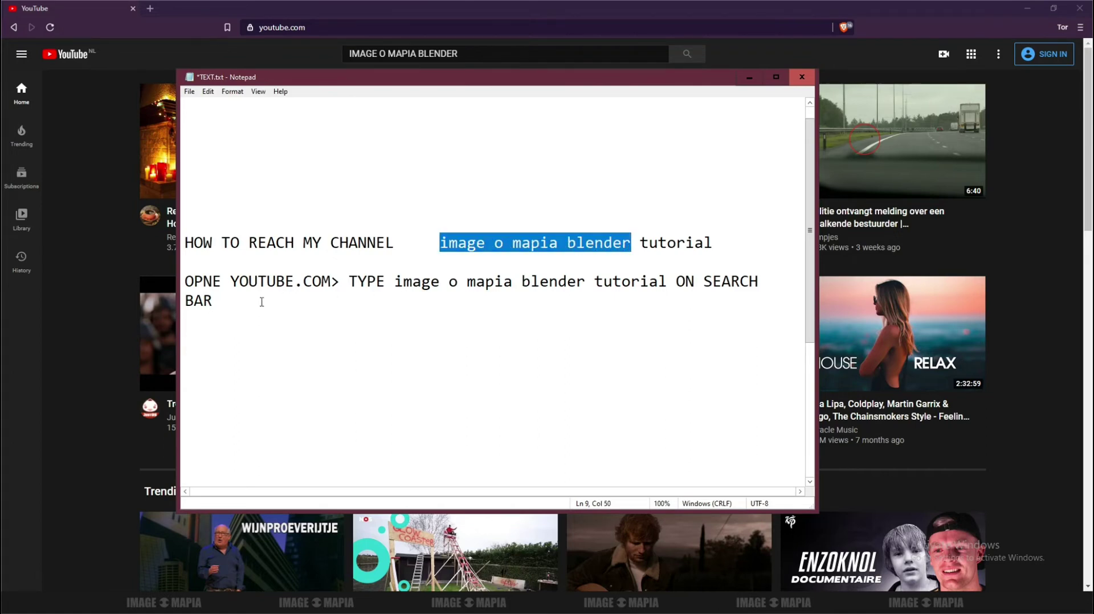
{"action": "left_click", "coordinate": [226, 303]}
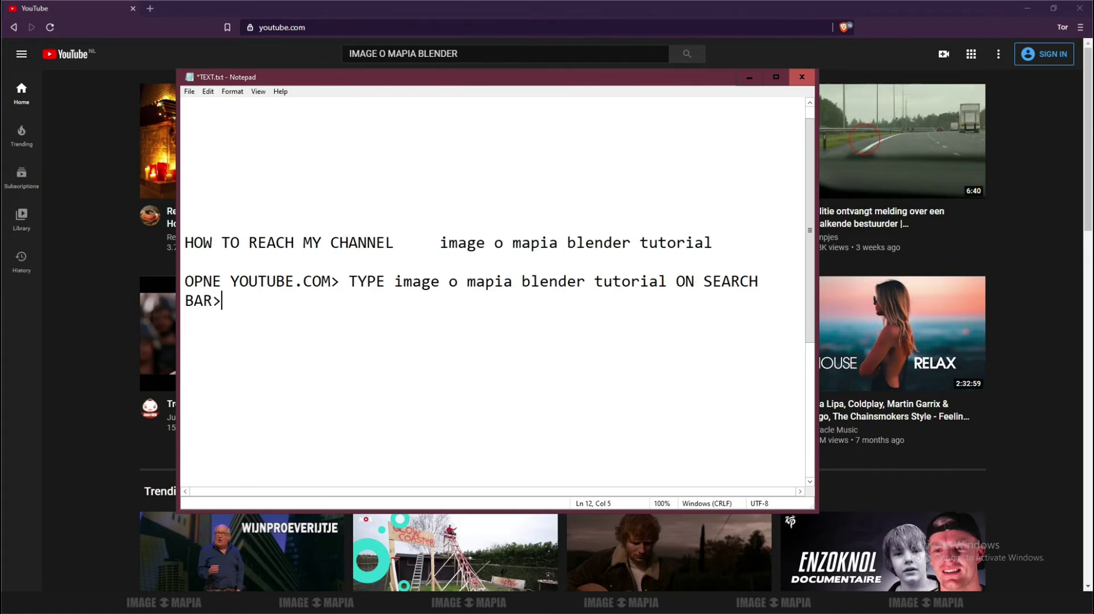
{"action": "type", "text": "> HIT ENTER"}
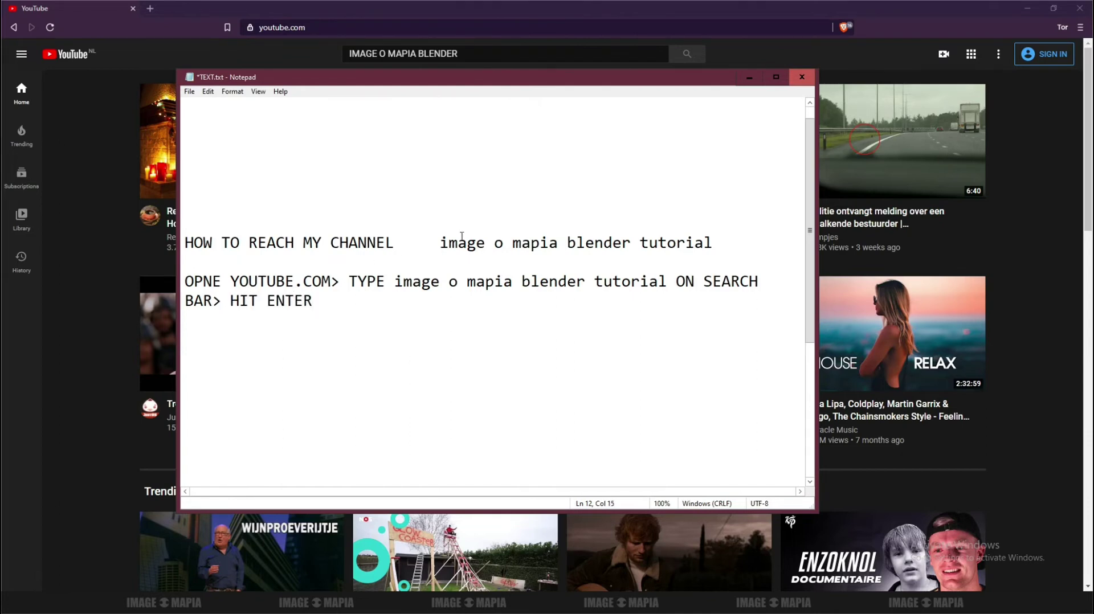
{"action": "left_click", "coordinate": [748, 77]}
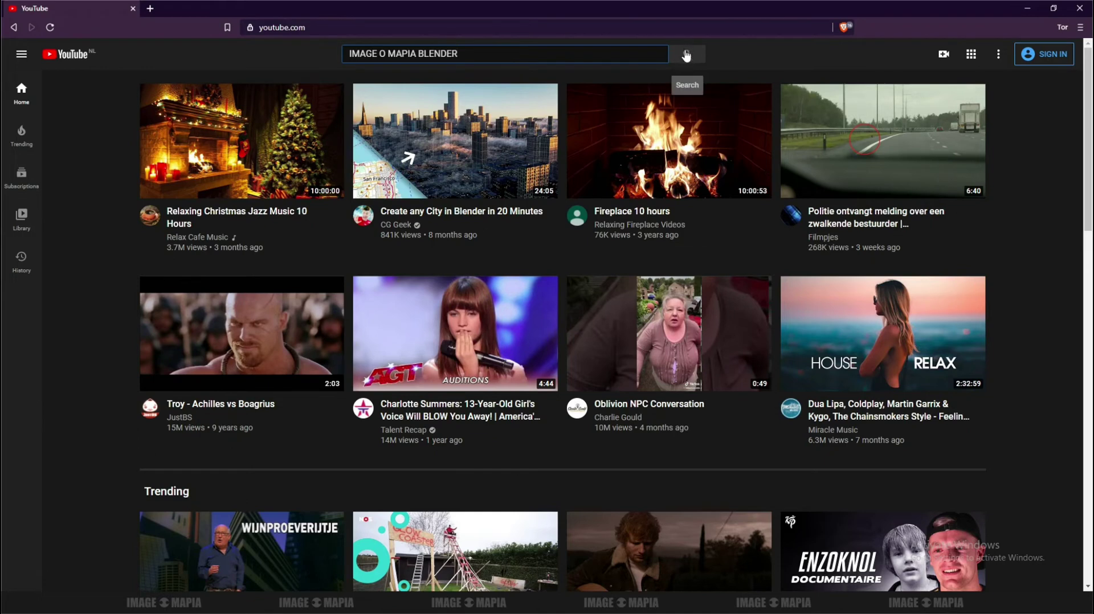
Search YouTube for IMAGE O MAPIA BLENDER, and look through the results for the IMAGE O MAPIA channel's Blender tutorials.
{"action": "left_click", "coordinate": [685, 55]}
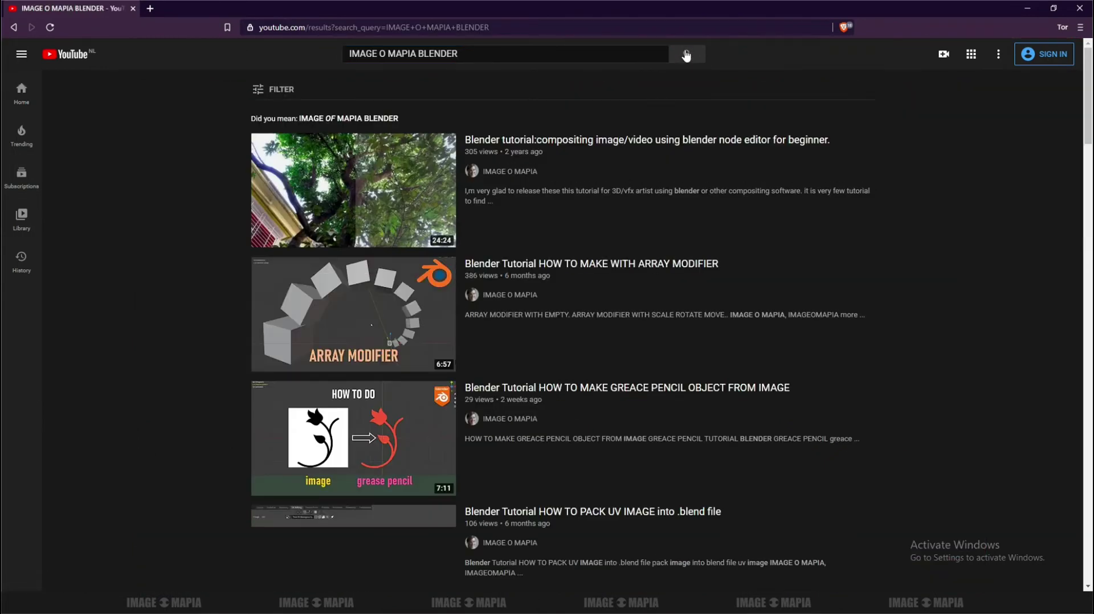
{"action": "scroll", "coordinate": [512, 290], "scroll_direction": "down", "scroll_amount": 3}
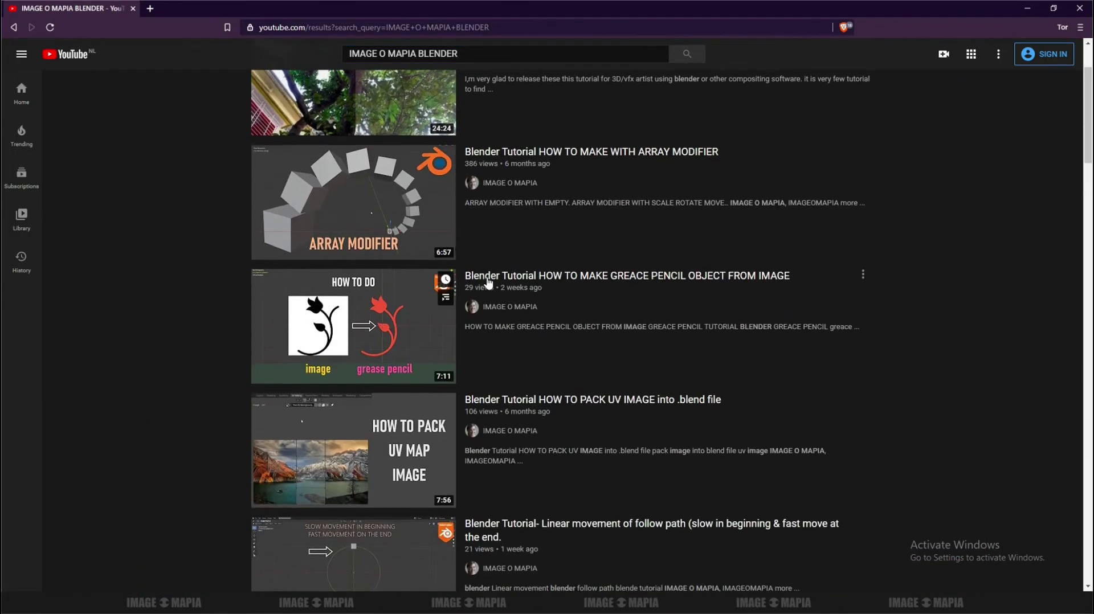
{"action": "scroll", "coordinate": [591, 263], "scroll_direction": "up", "scroll_amount": 3}
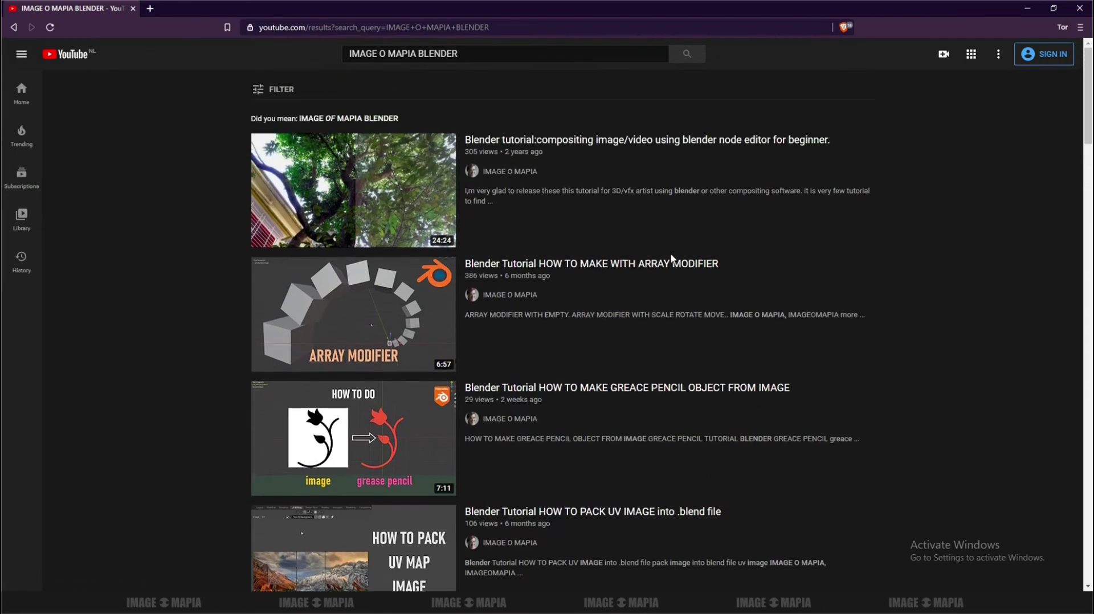
{"action": "scroll", "coordinate": [671, 259], "scroll_direction": "down", "scroll_amount": 1}
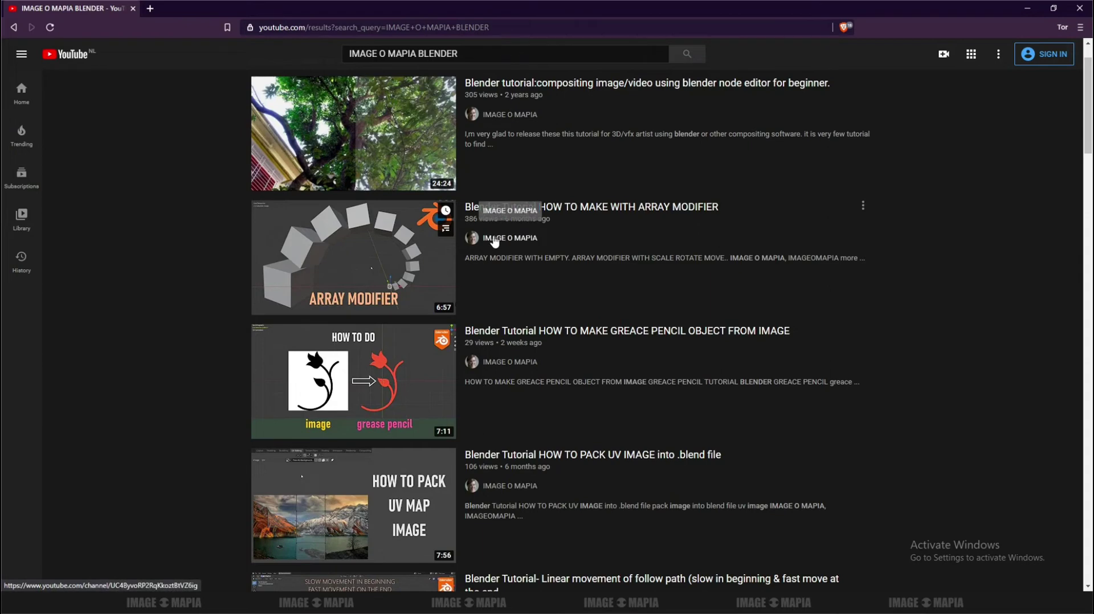
{"action": "scroll", "coordinate": [493, 239], "scroll_direction": "up", "scroll_amount": 1}
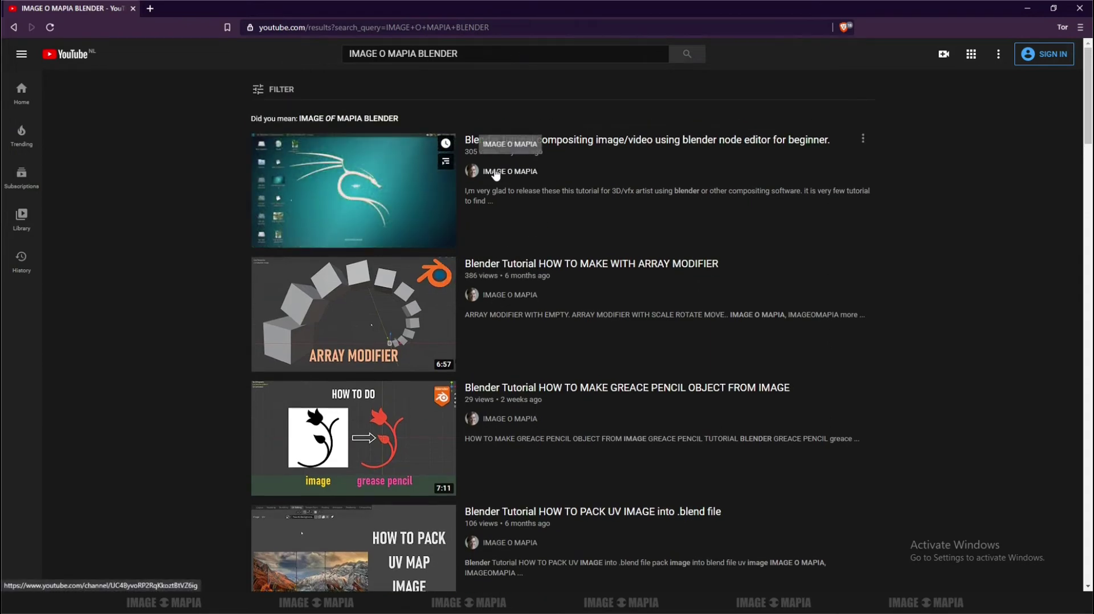
{"action": "scroll", "coordinate": [493, 172], "scroll_direction": "down", "scroll_amount": 3}
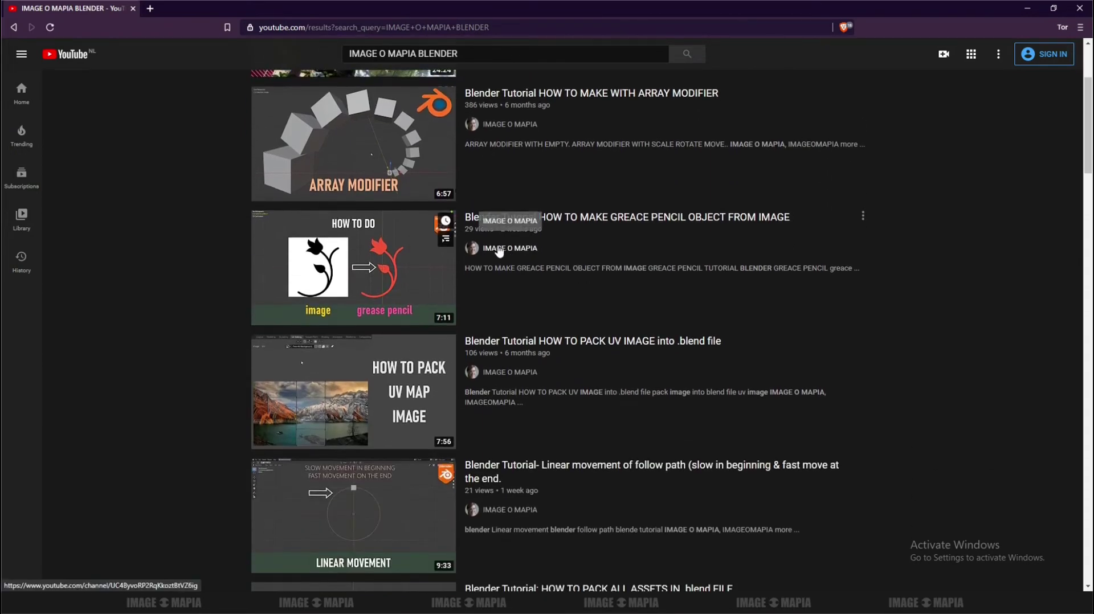
{"action": "scroll", "coordinate": [512, 253], "scroll_direction": "down", "scroll_amount": 2}
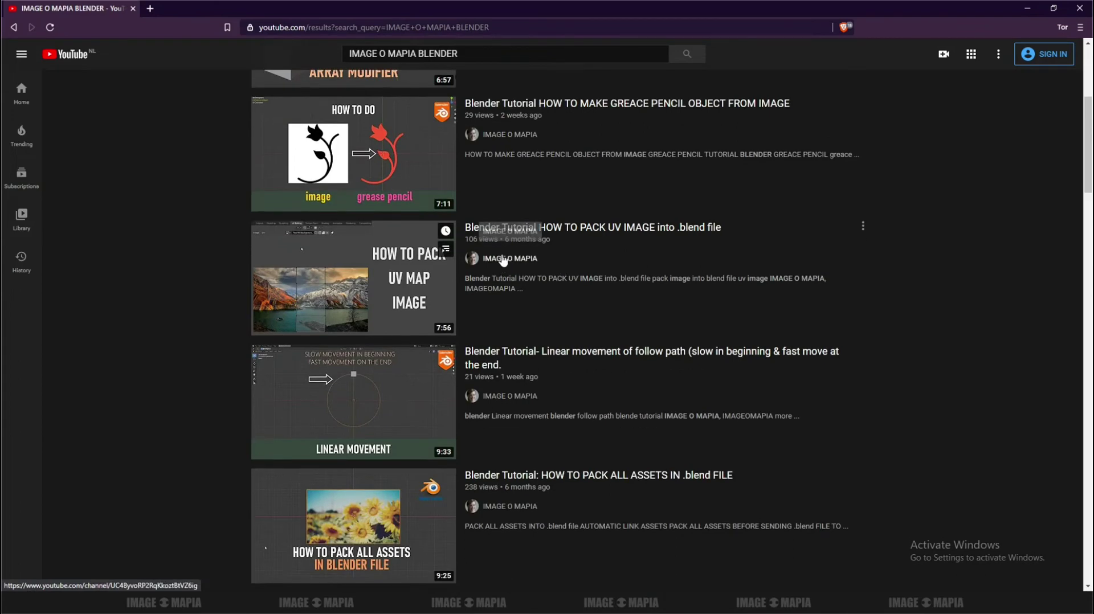
{"action": "scroll", "coordinate": [507, 270], "scroll_direction": "down", "scroll_amount": 2}
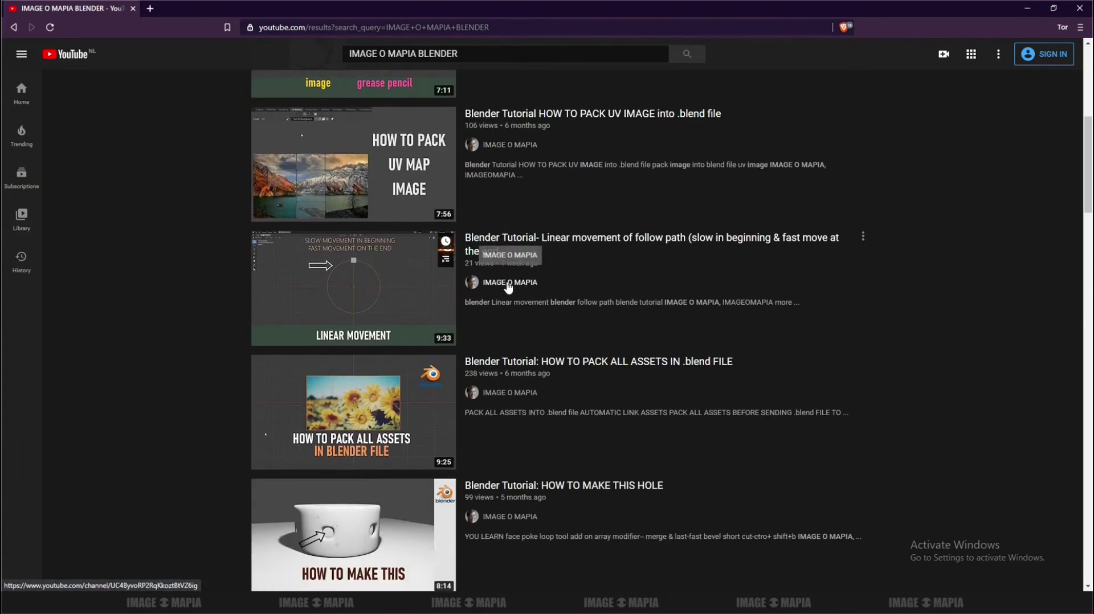
{"action": "scroll", "coordinate": [508, 287], "scroll_direction": "down", "scroll_amount": 3}
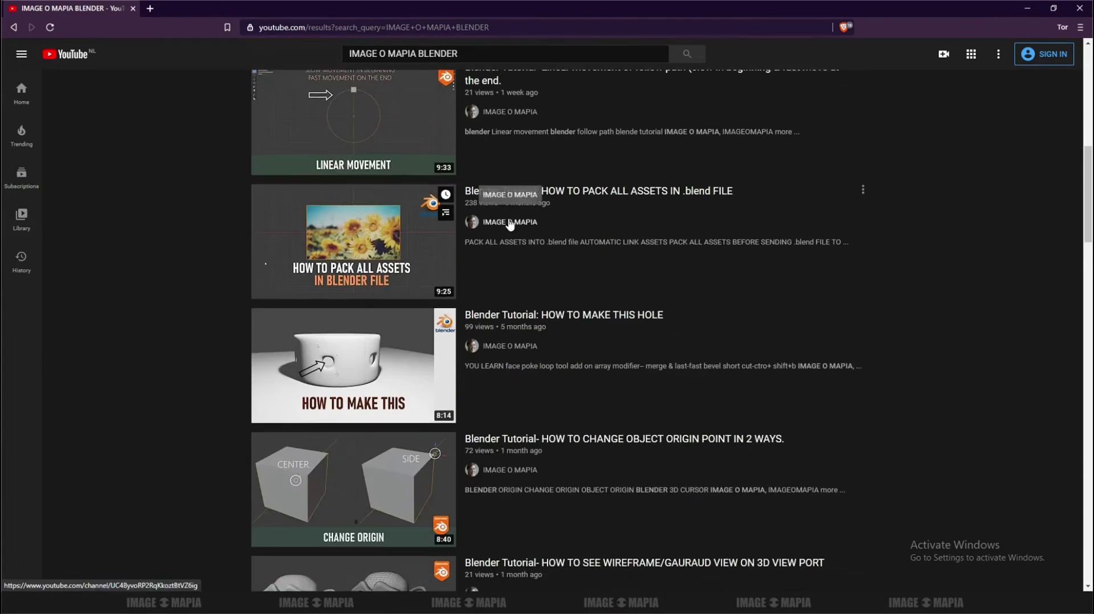
{"action": "scroll", "coordinate": [549, 273], "scroll_direction": "down", "scroll_amount": 2}
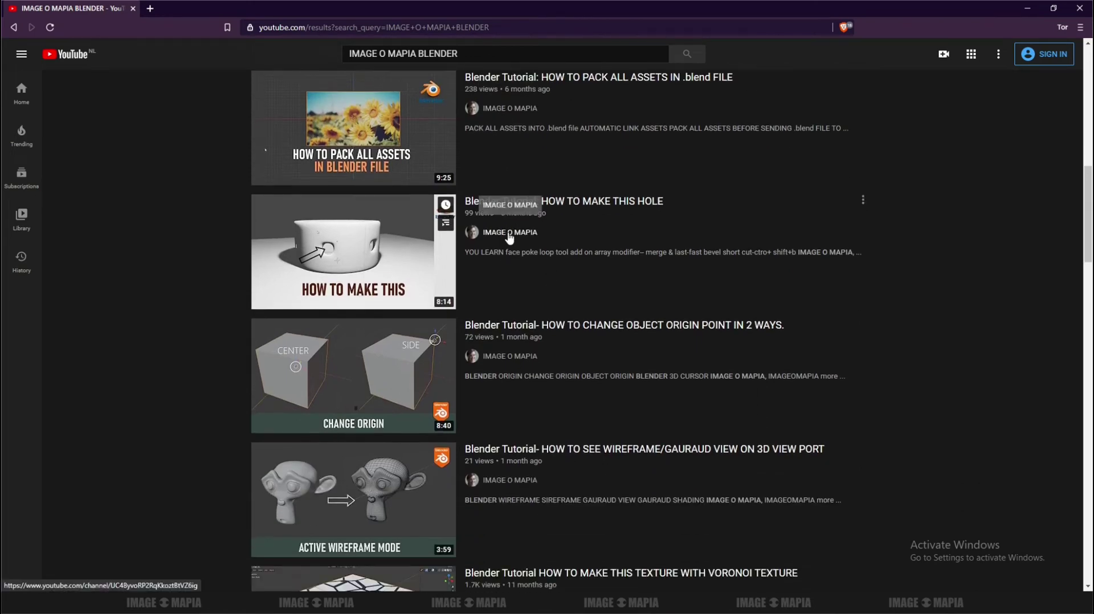
{"action": "scroll", "coordinate": [509, 238], "scroll_direction": "down", "scroll_amount": 7}
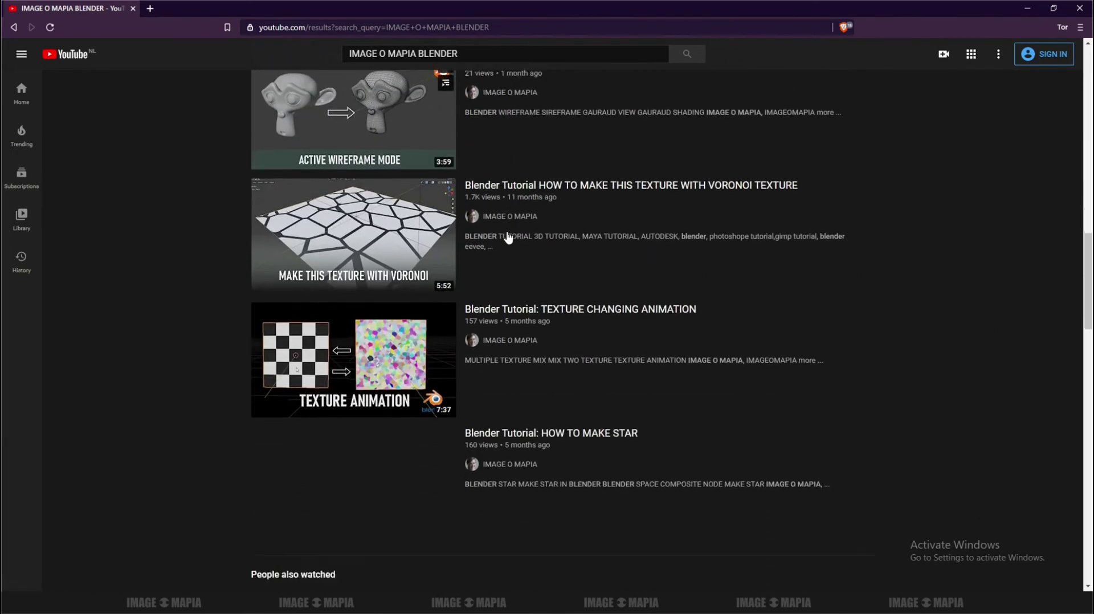
{"action": "scroll", "coordinate": [508, 238], "scroll_direction": "down", "scroll_amount": 3}
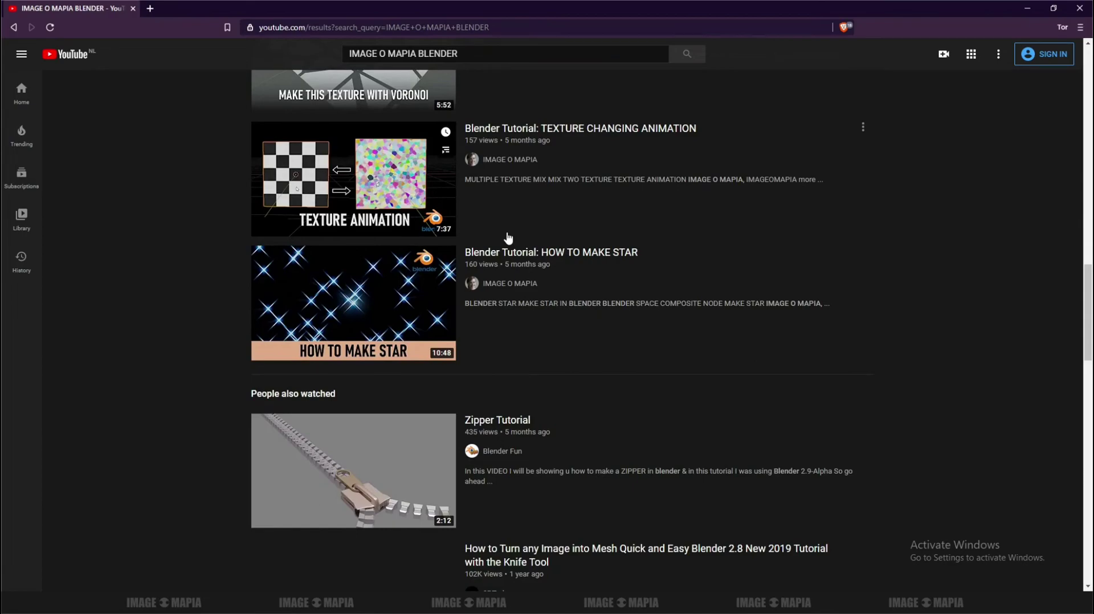
Return to the first search results and open the IMAGE O MAPIA channel page from the compositing tutorial.
{"action": "scroll", "coordinate": [509, 238], "scroll_direction": "down", "scroll_amount": 2}
{"action": "scroll", "coordinate": [508, 238], "scroll_direction": "up", "scroll_amount": 10}
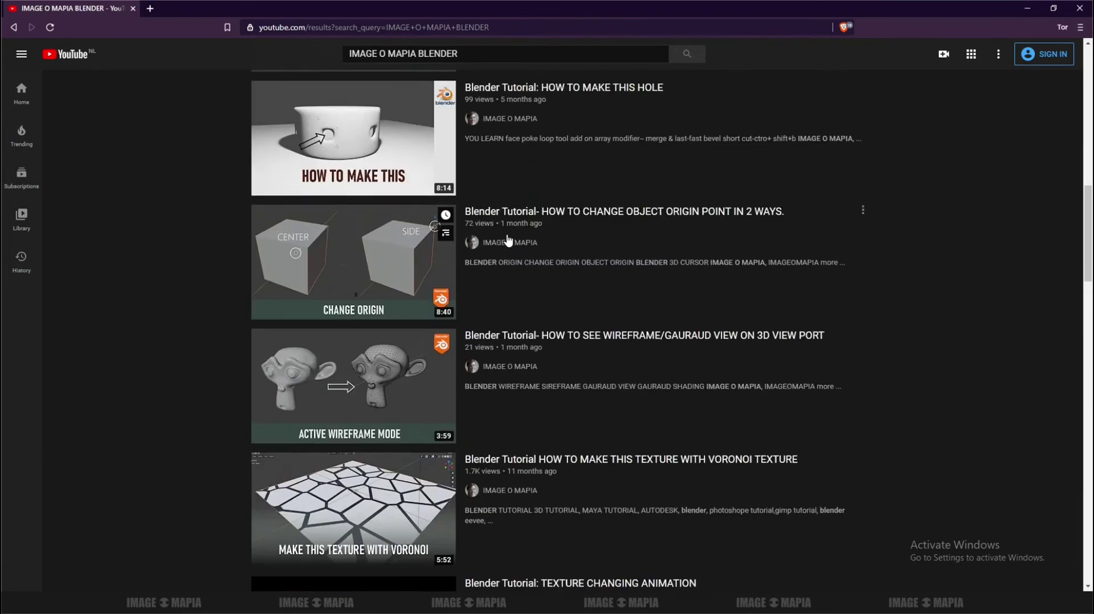
{"action": "scroll", "coordinate": [509, 238], "scroll_direction": "up", "scroll_amount": 14}
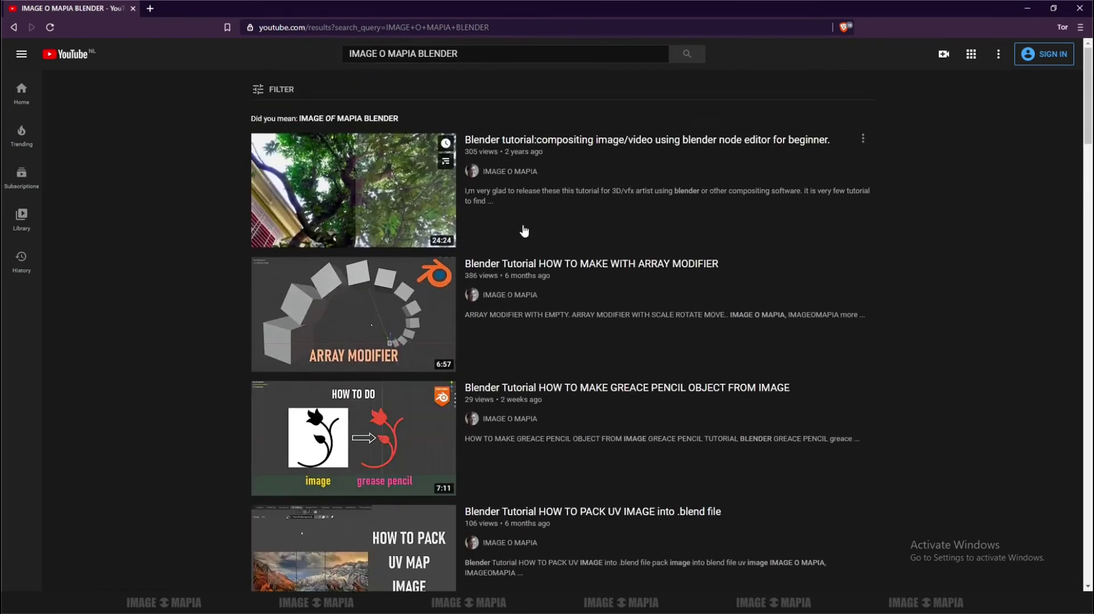
{"action": "left_click", "coordinate": [510, 180]}
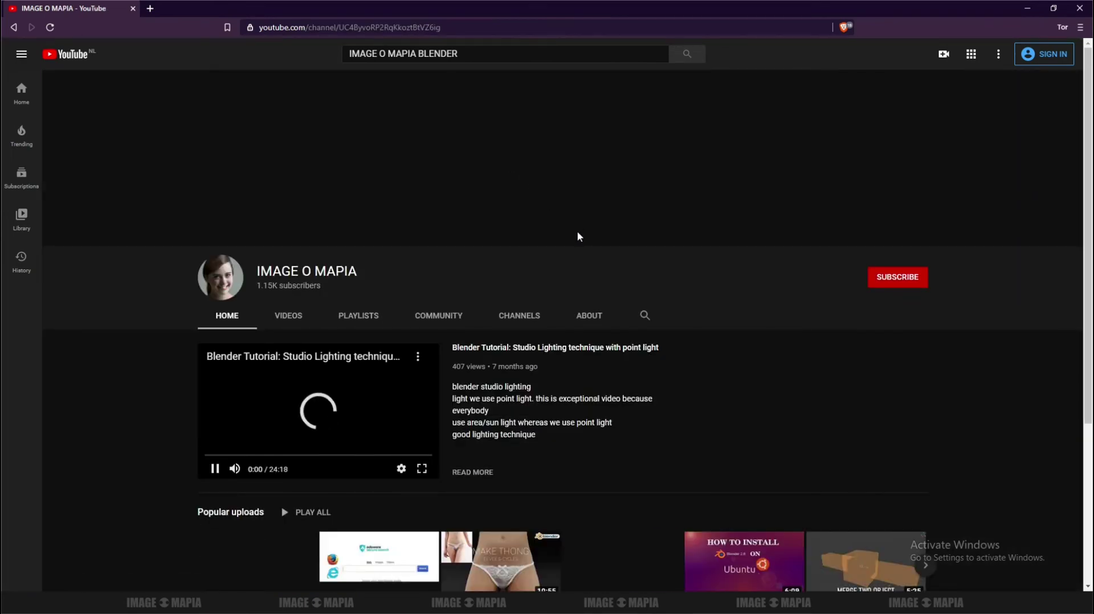
{"action": "scroll", "coordinate": [475, 250], "scroll_direction": "down", "scroll_amount": 1}
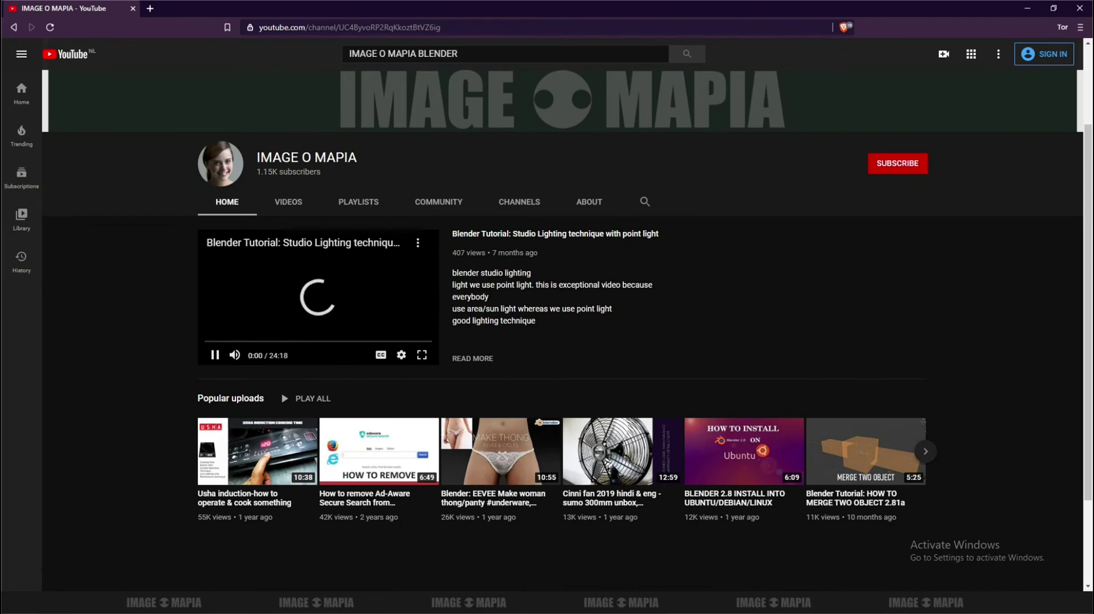
Switch to the Notepad note, append "> GO TO BLENDER TUTORIAL SECTION>" to the instruction after HIT ENTER, and minimize the note.
{"action": "left_click", "coordinate": [770, 603]}
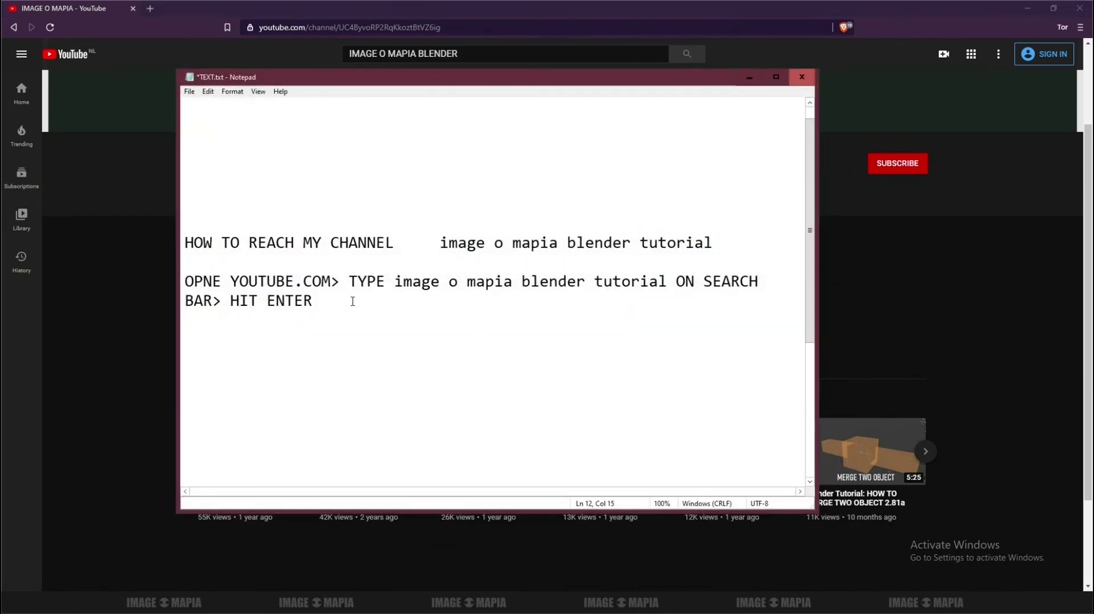
{"action": "type", "text": "GO TO BLENDER T;UTO"}
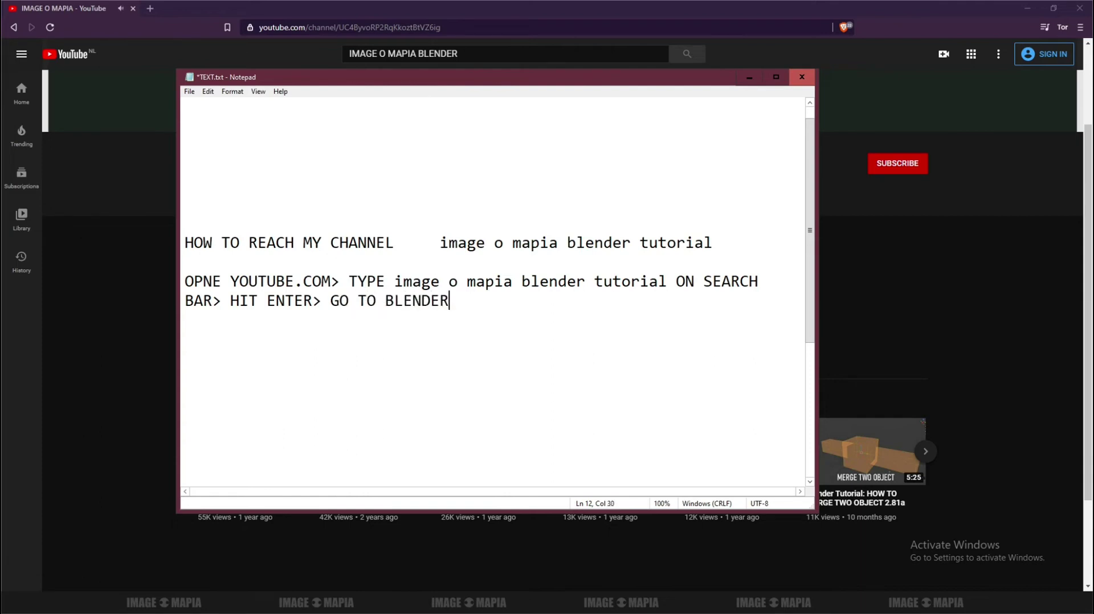
{"action": "key", "text": "BackSpace"}
{"action": "key", "text": "BackSpace"}
{"action": "key", "text": "BackSpace"}
{"action": "type", "text": "UTORIAL "}
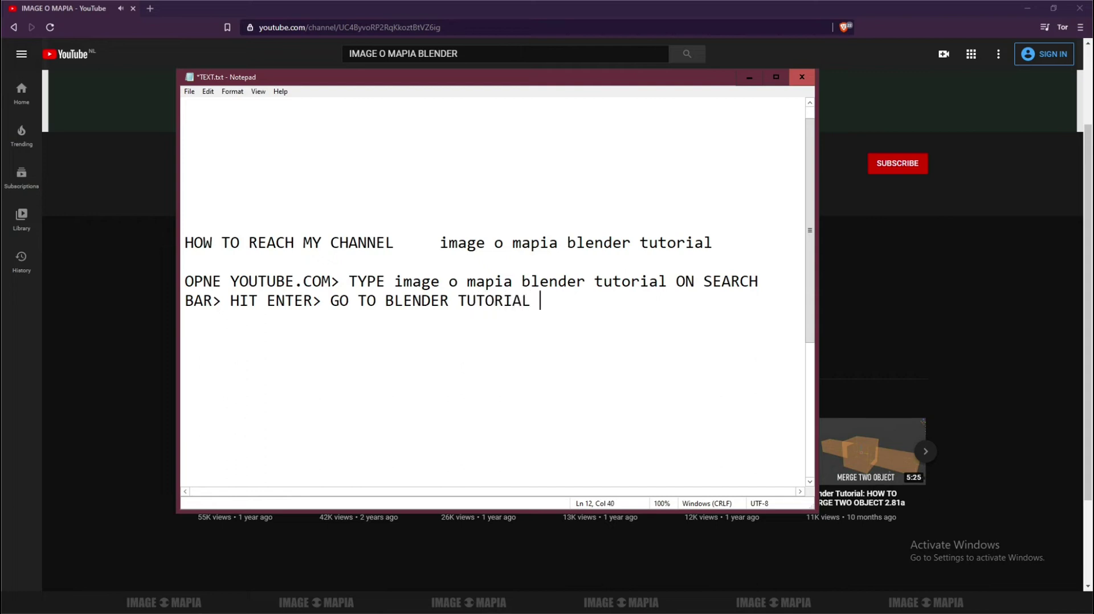
{"action": "type", "text": "SECTION>"}
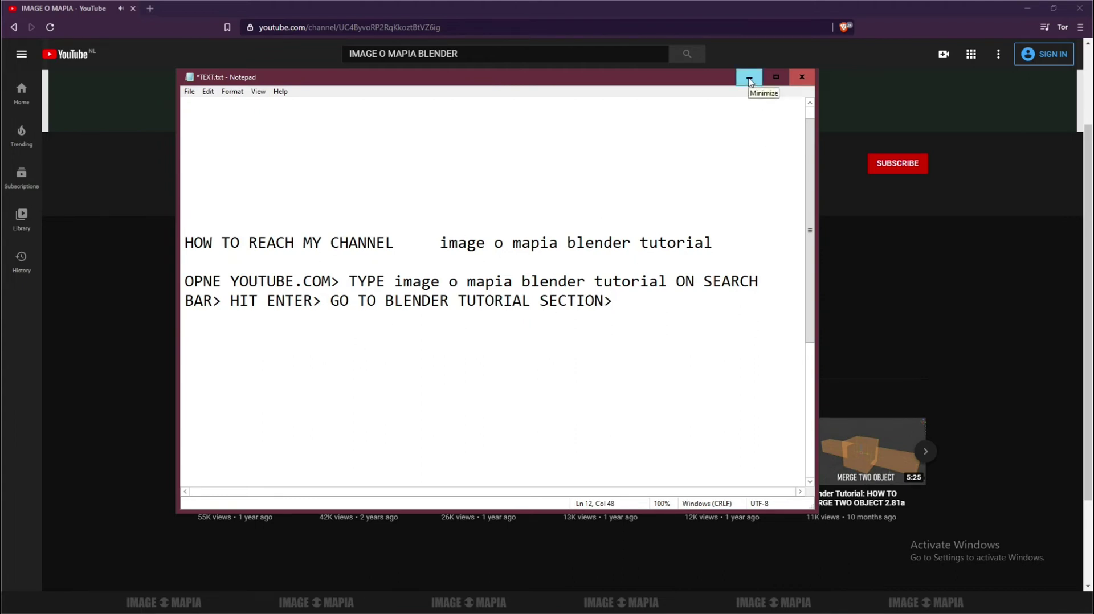
{"action": "left_click", "coordinate": [749, 80]}
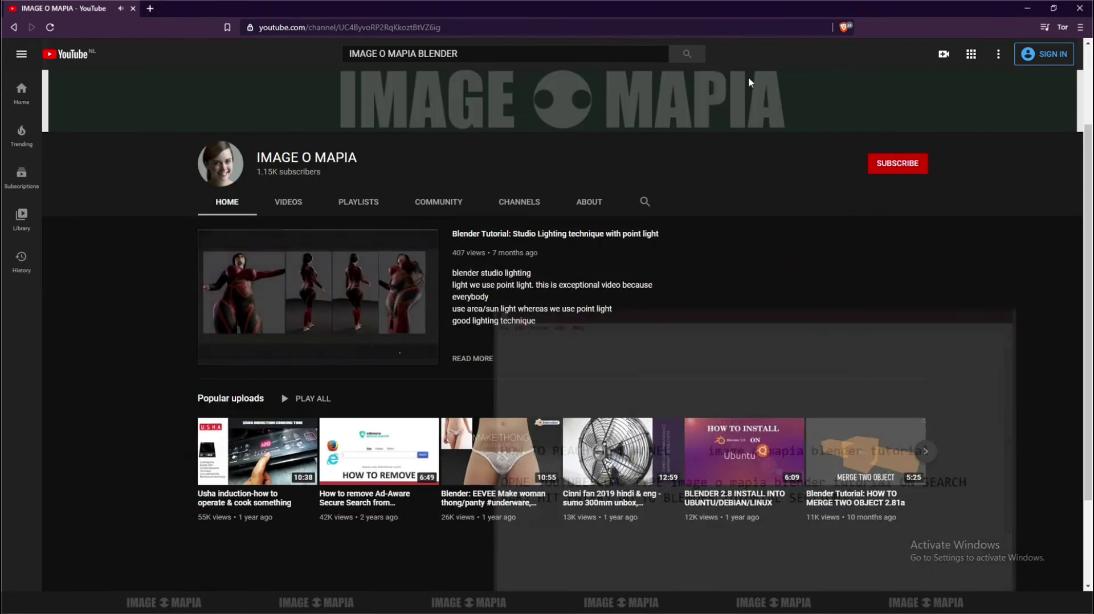
Show the channel's uploaded videos, and append "GO TO PLAYLIST>" and a line break to the instruction in the Notepad note.
{"action": "left_click", "coordinate": [288, 205]}
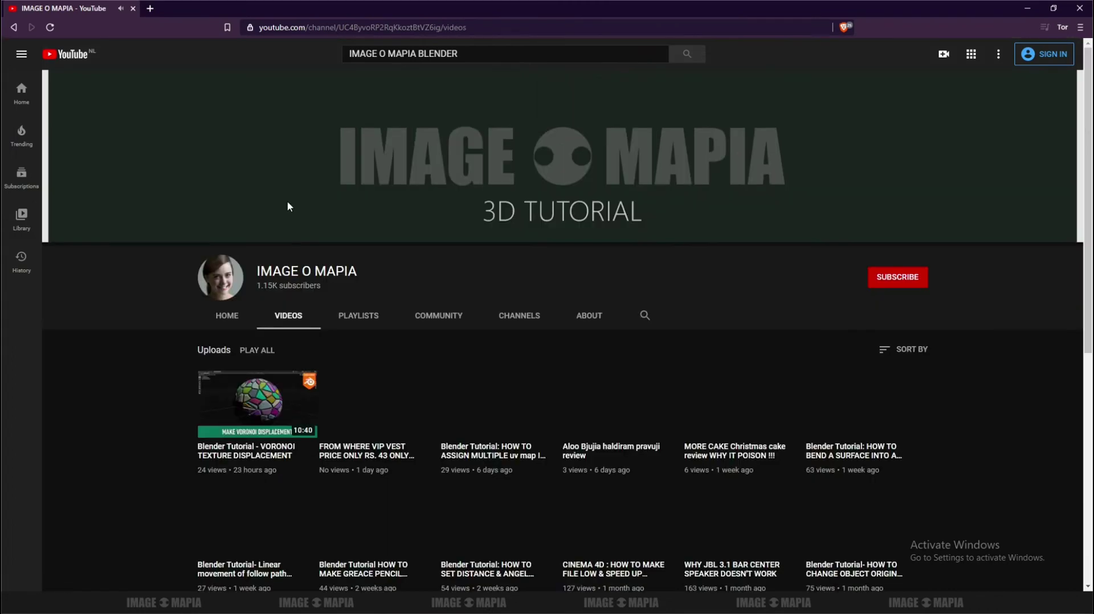
{"action": "scroll", "coordinate": [271, 248], "scroll_direction": "down", "scroll_amount": 2}
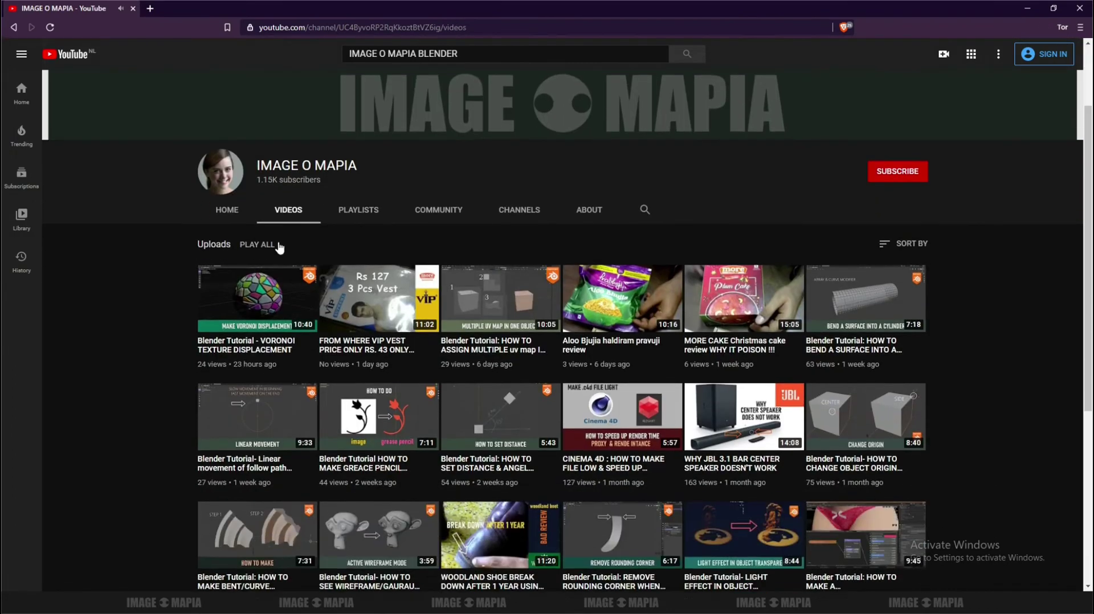
{"action": "key", "text": "alt+Tab"}
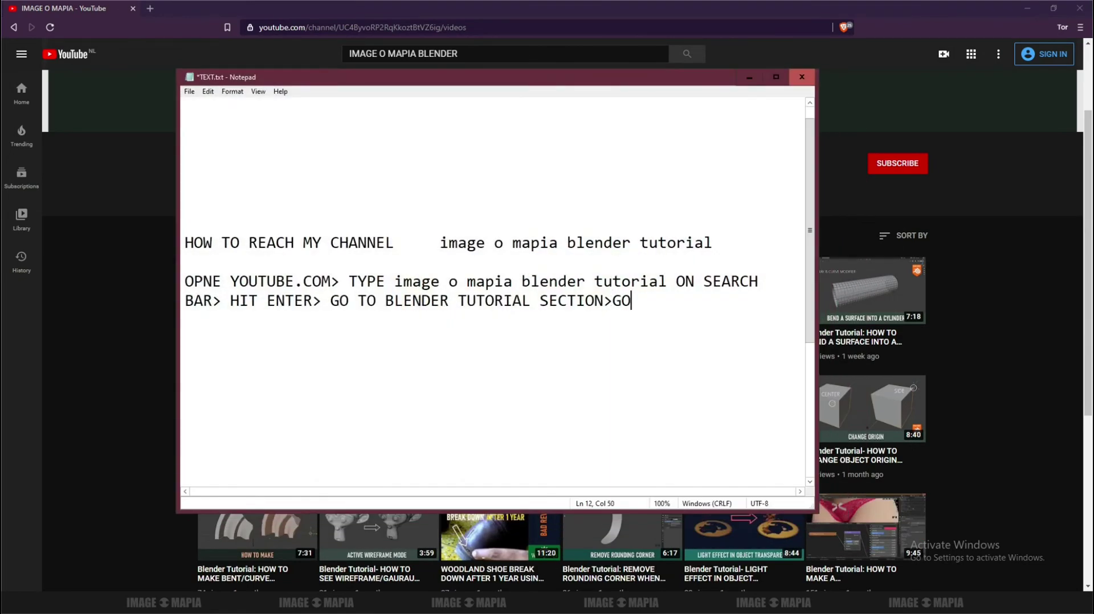
{"action": "type", "text": "TO PLAYLIS"}
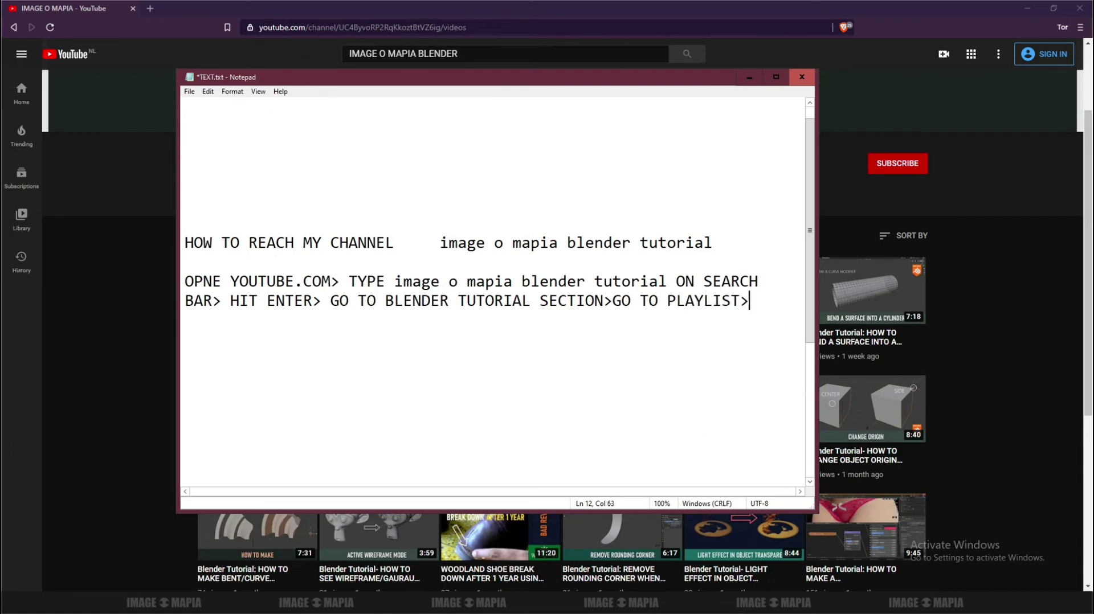
{"action": "type", "text": "T>"}
{"action": "key", "text": "Return"}
{"action": "left_click", "coordinate": [749, 78]}
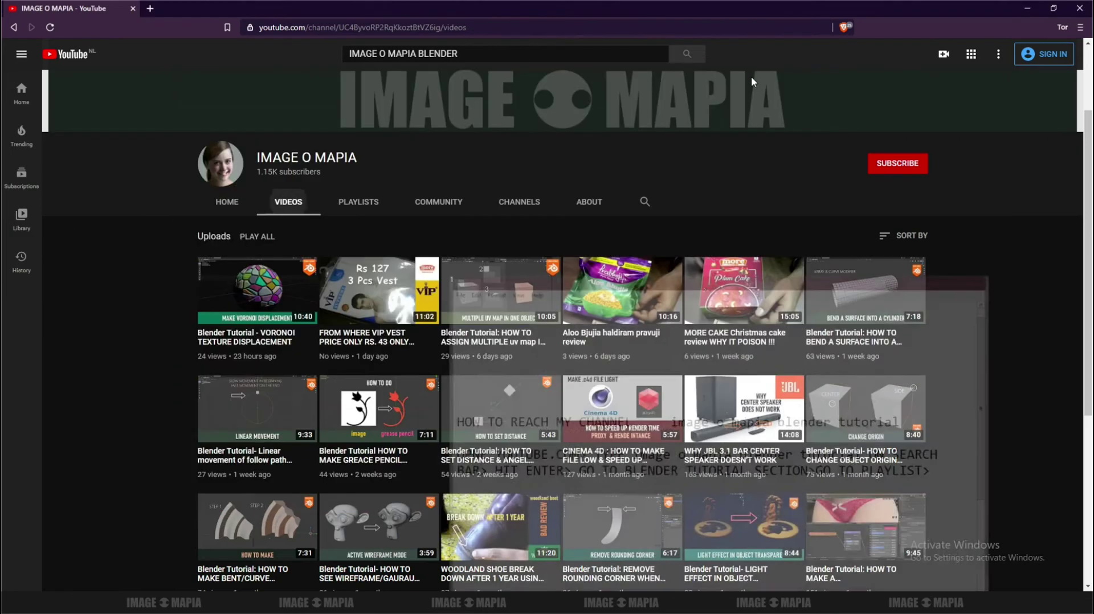
Open the channel's playlists and locate the BLENDER TUTORIAL playlist.
{"action": "left_click", "coordinate": [361, 206]}
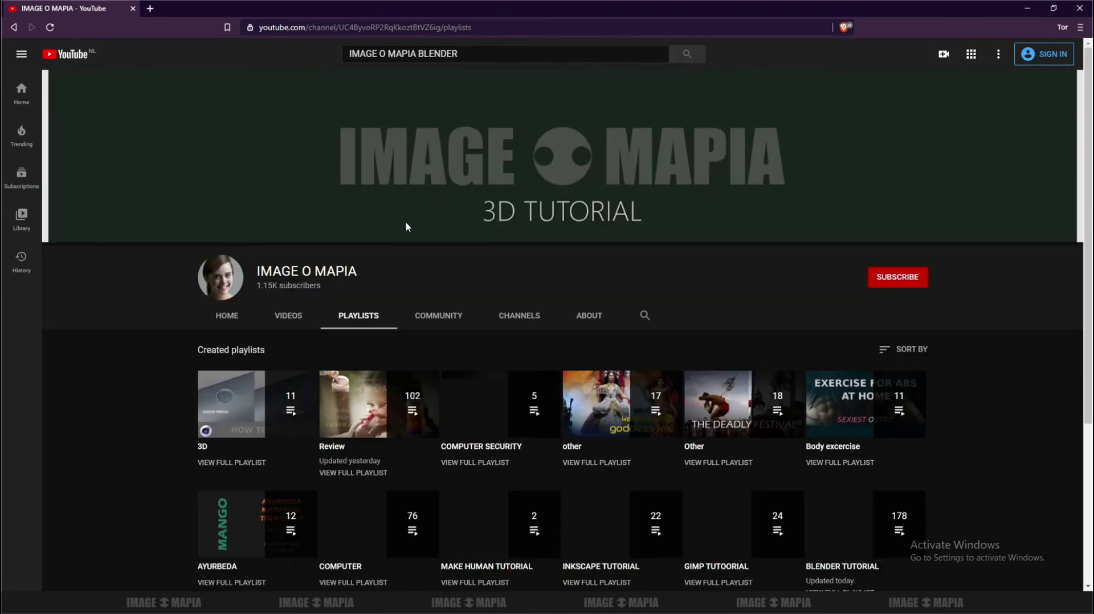
{"action": "scroll", "coordinate": [405, 221], "scroll_direction": "down", "scroll_amount": 3}
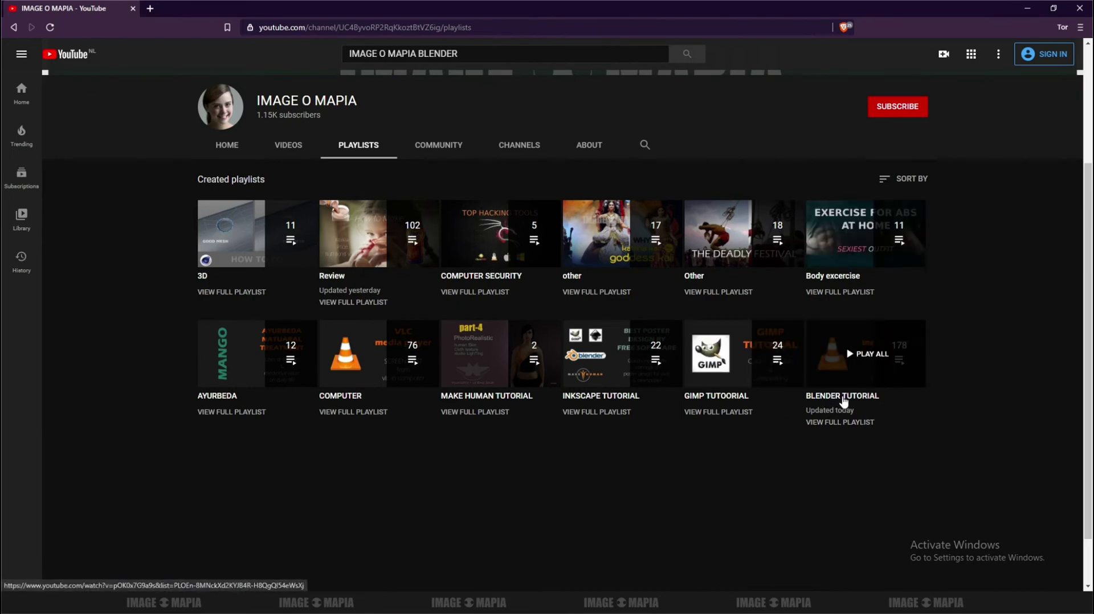
{"action": "scroll", "coordinate": [843, 398], "scroll_direction": "down", "scroll_amount": 1}
Write "CLICK ON BLENDER TUTORIAL/3D" on the new line of the Notepad note, reposition the note window, and minimize it.
{"action": "left_click", "coordinate": [848, 602]}
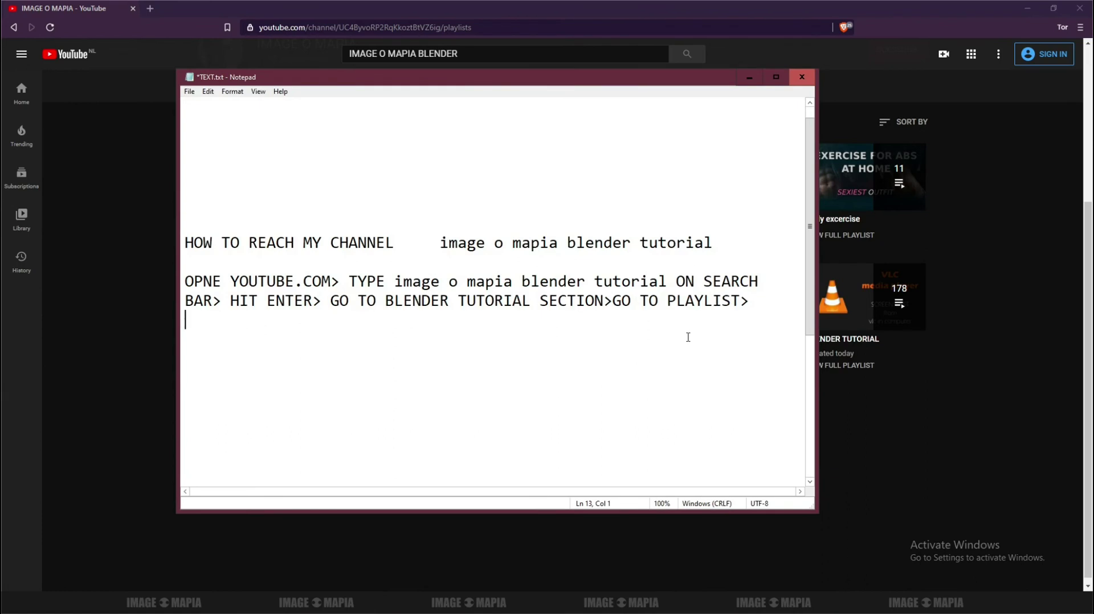
{"action": "type", "text": "CLICK ON"}
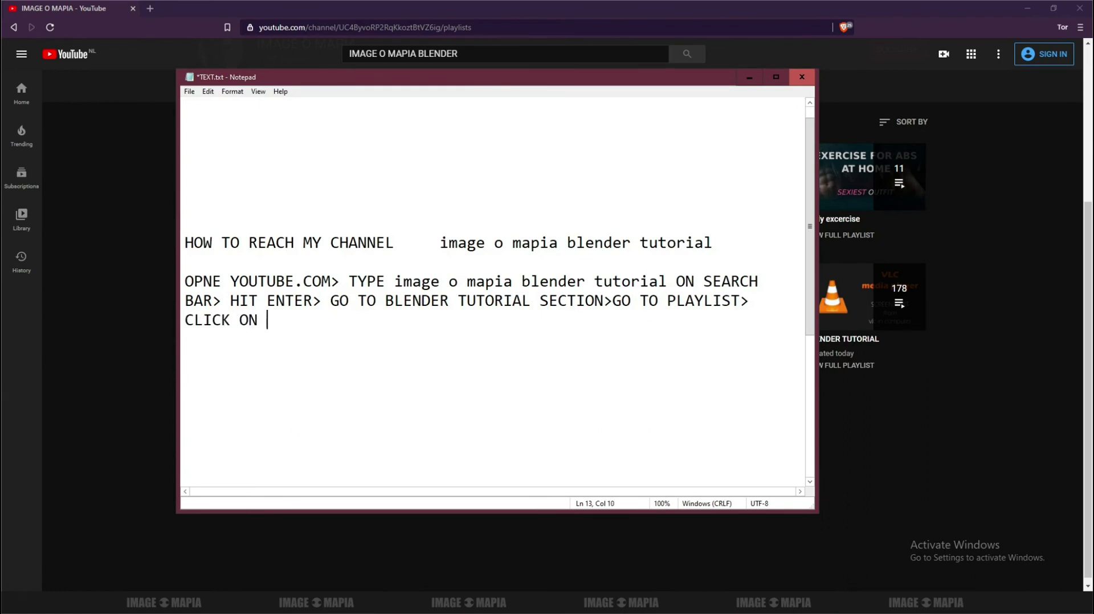
{"action": "type", "text": " BLENDER TU"}
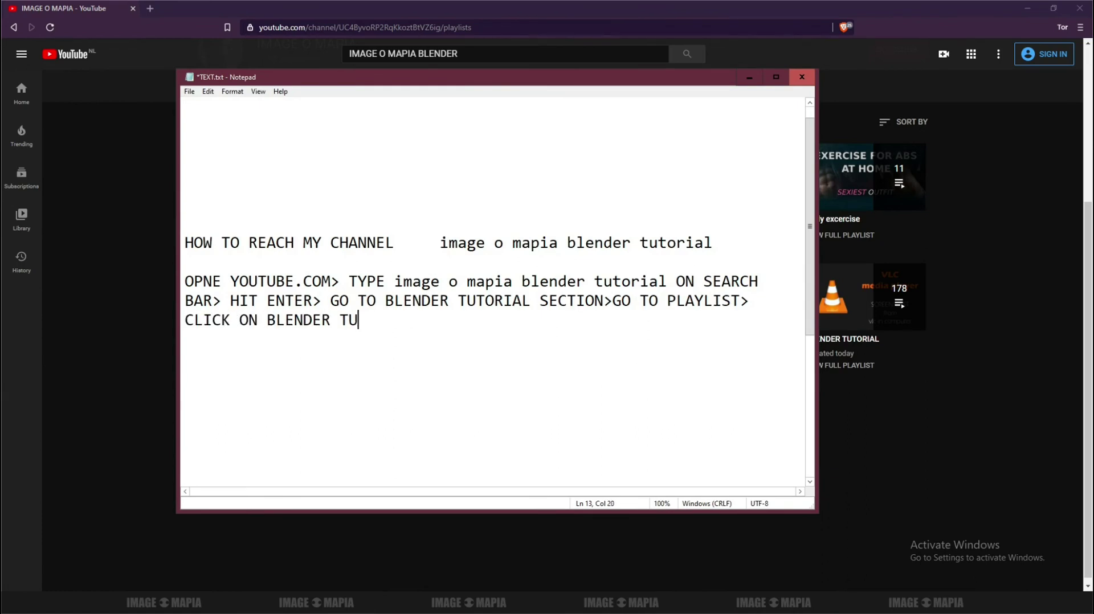
{"action": "type", "text": "TORIAL/3D"}
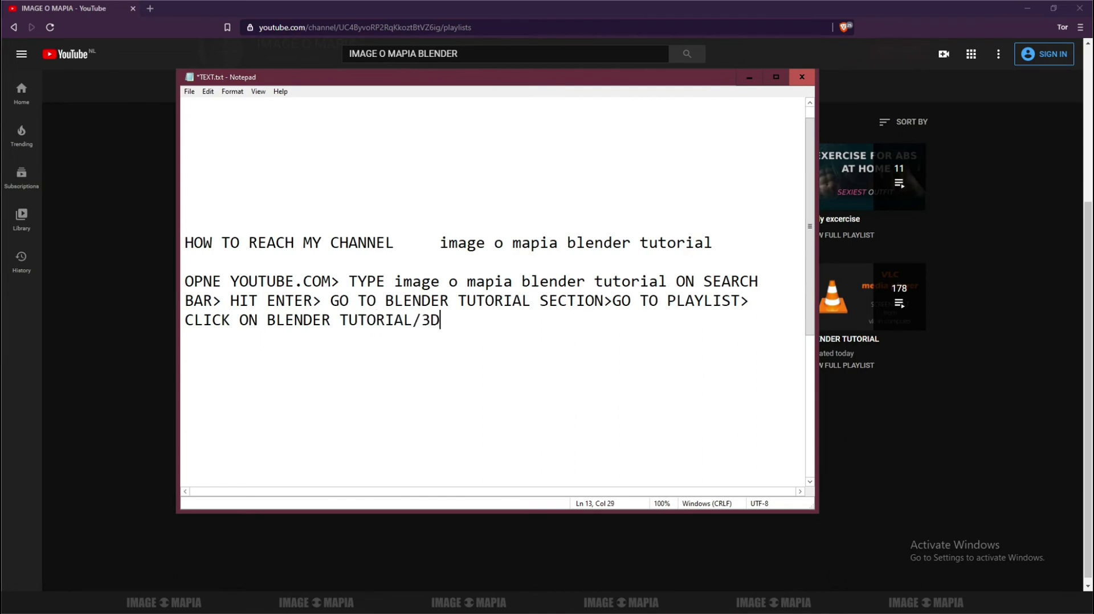
{"action": "left_click_drag", "start_coordinate": [605, 84], "coordinate": [584, 137]}
{"action": "left_click", "coordinate": [727, 131]}
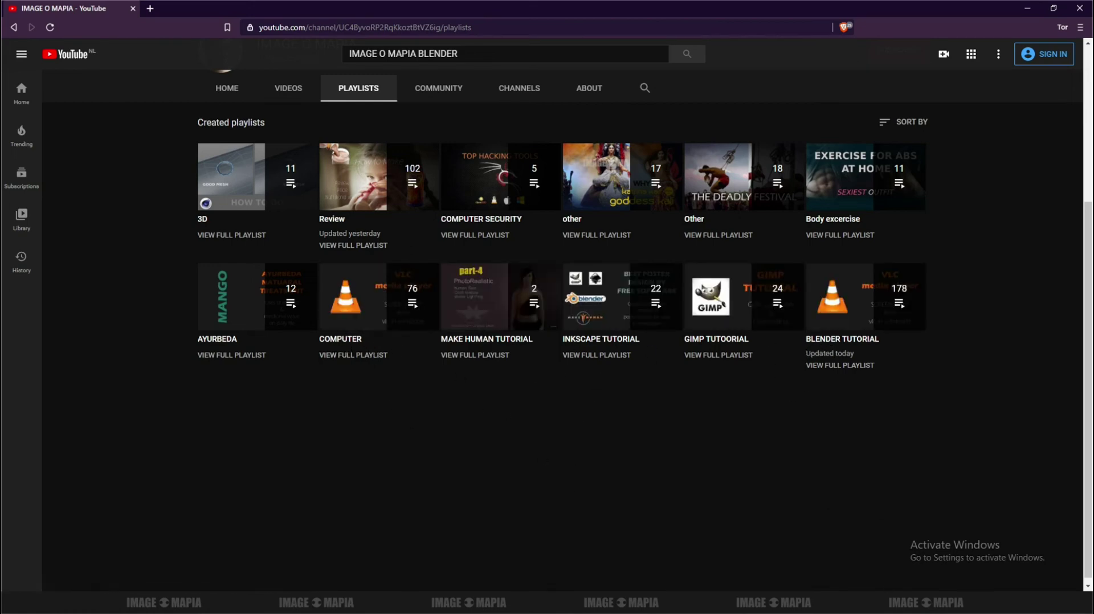
{"action": "key", "text": "alt+Tab"}
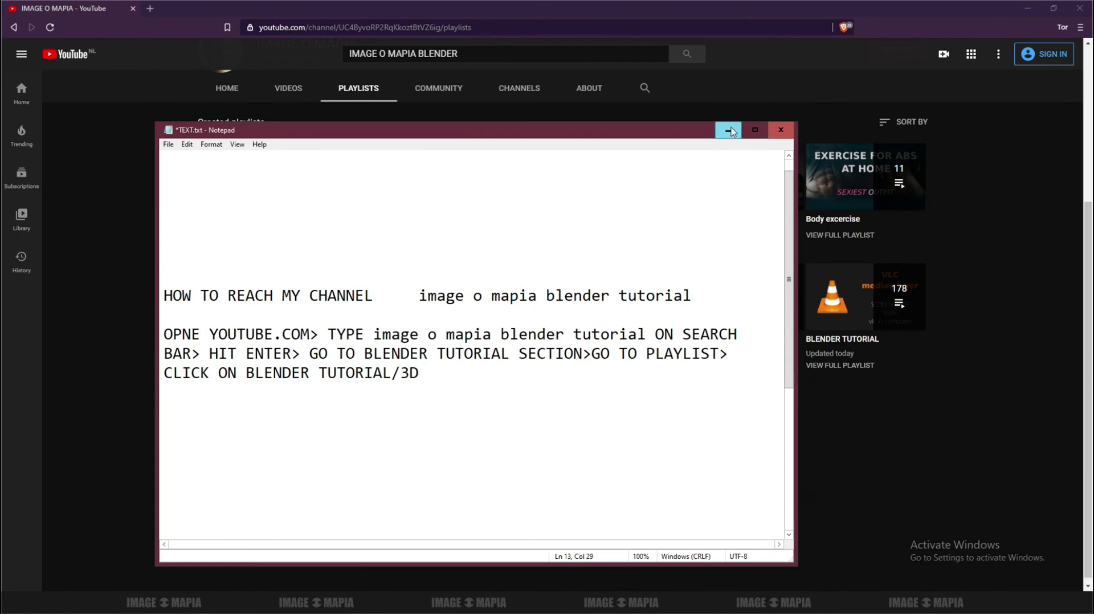
{"action": "left_click", "coordinate": [728, 131]}
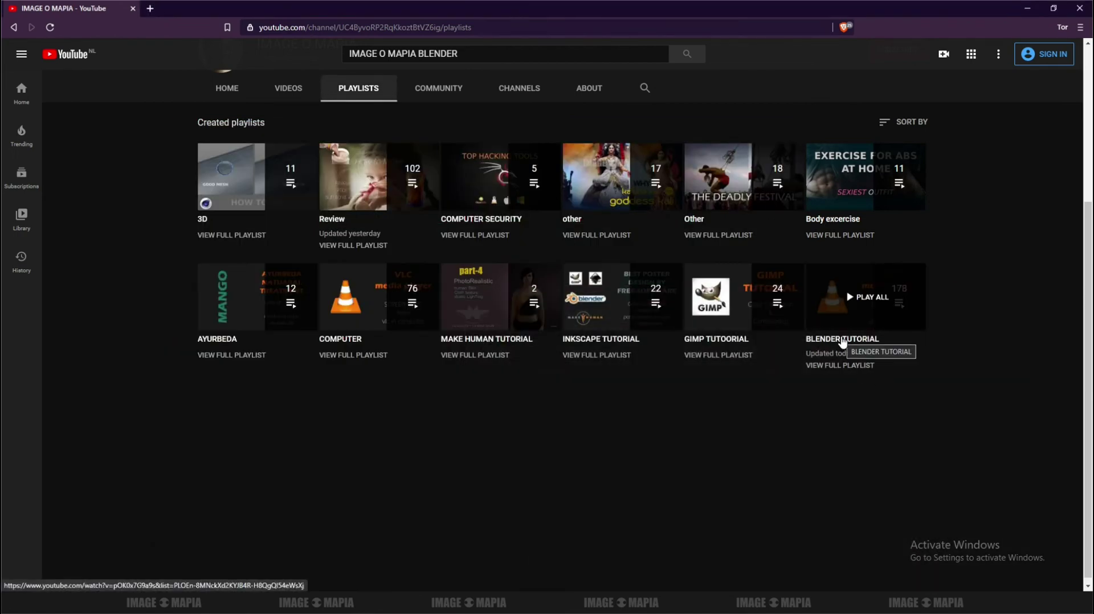
Open the BLENDER TUTORIAL playlist, pause its first video, and dismiss the signed-out notice.
{"action": "left_click", "coordinate": [842, 341]}
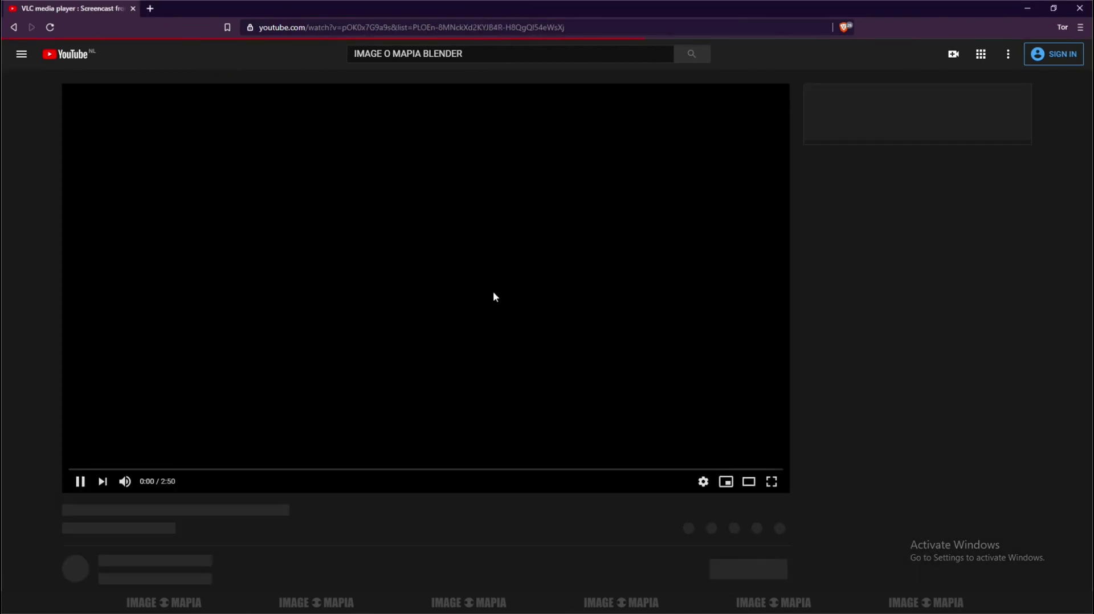
{"action": "left_click", "coordinate": [94, 367]}
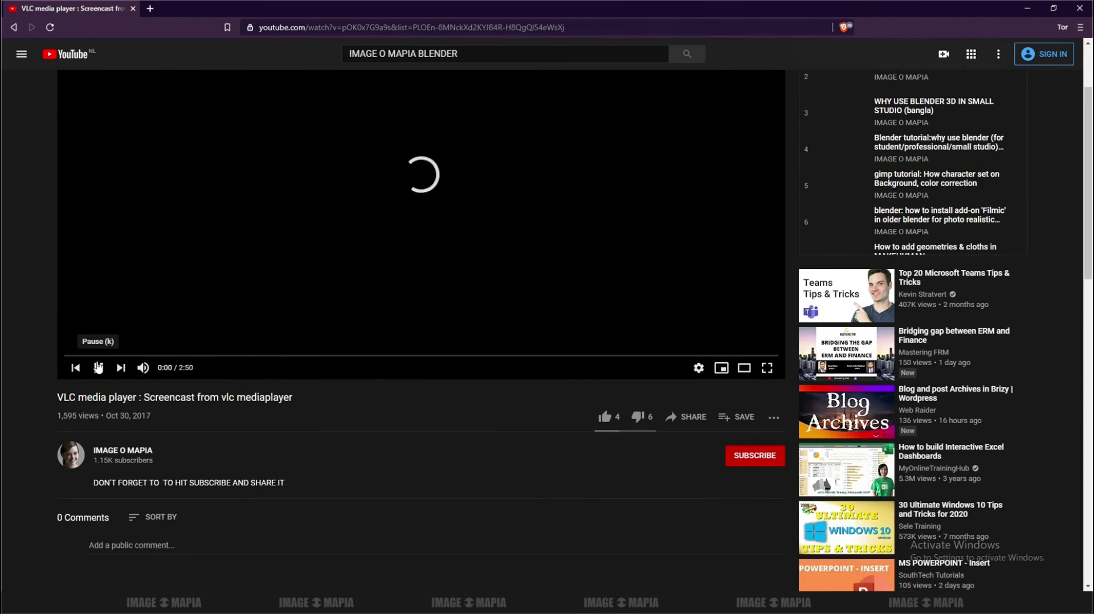
{"action": "scroll", "coordinate": [929, 220], "scroll_direction": "down", "scroll_amount": 2}
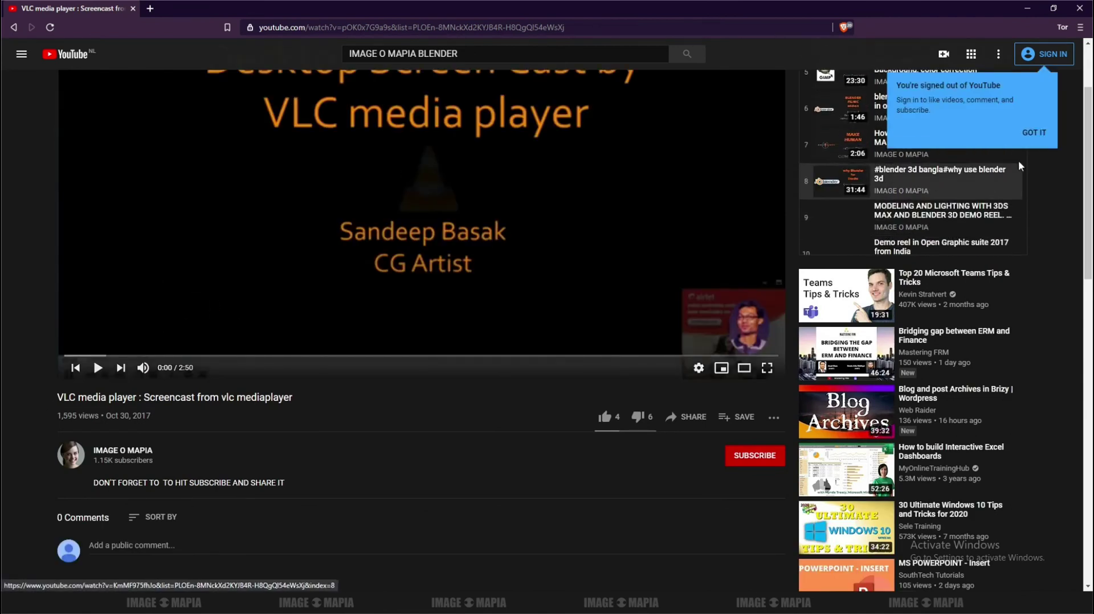
{"action": "left_click", "coordinate": [1041, 134]}
Look through the videos listed in the BLENDER TUTORIAL playlist.
{"action": "scroll", "coordinate": [911, 148], "scroll_direction": "up", "scroll_amount": 3}
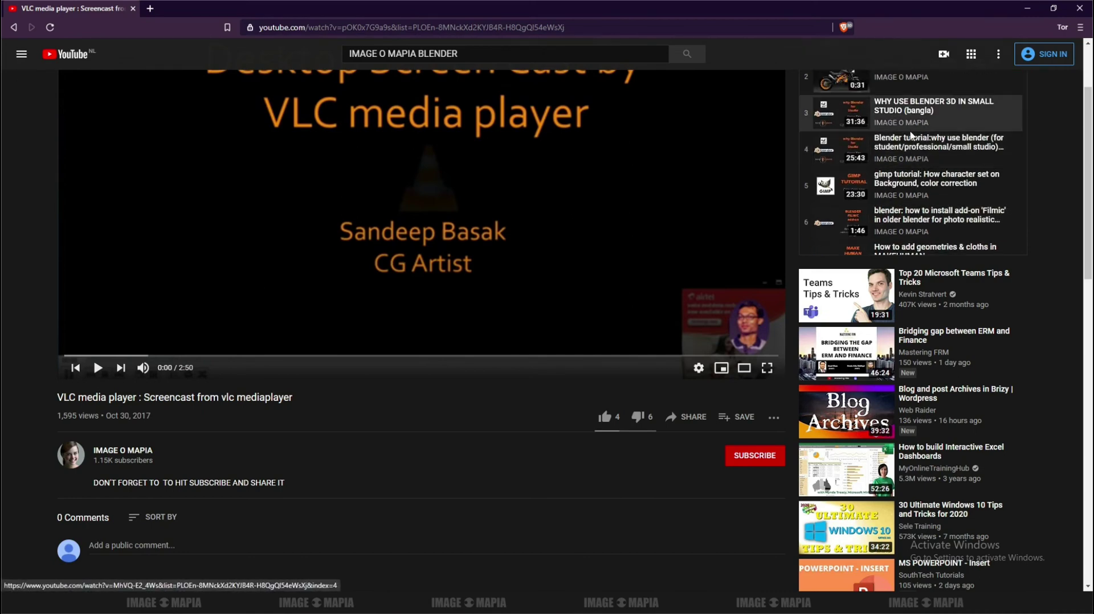
{"action": "scroll", "coordinate": [924, 118], "scroll_direction": "down", "scroll_amount": 5}
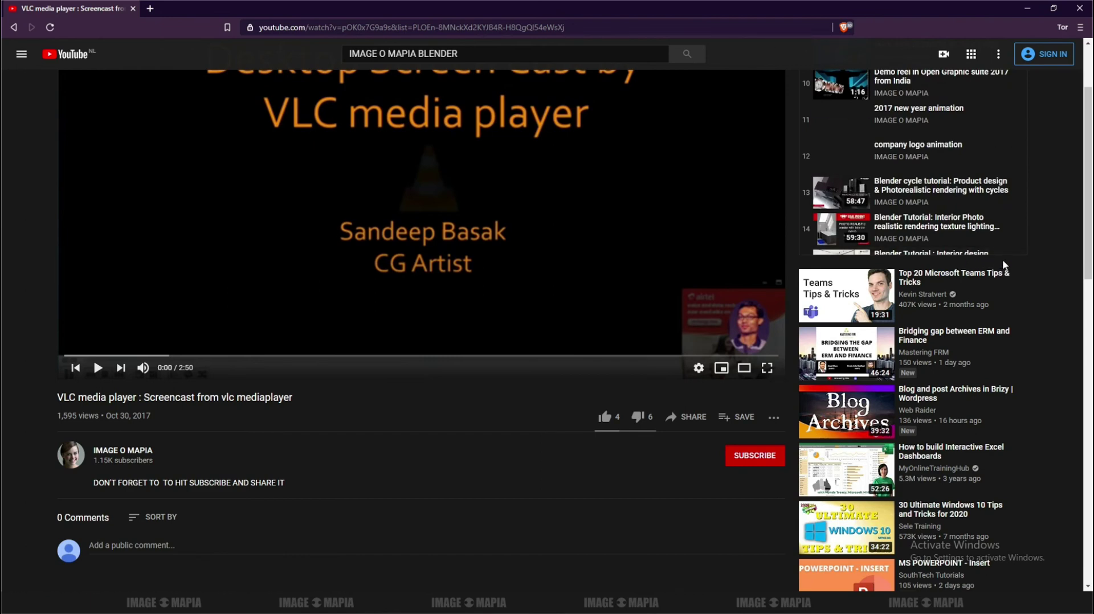
{"action": "scroll", "coordinate": [923, 194], "scroll_direction": "down", "scroll_amount": 3}
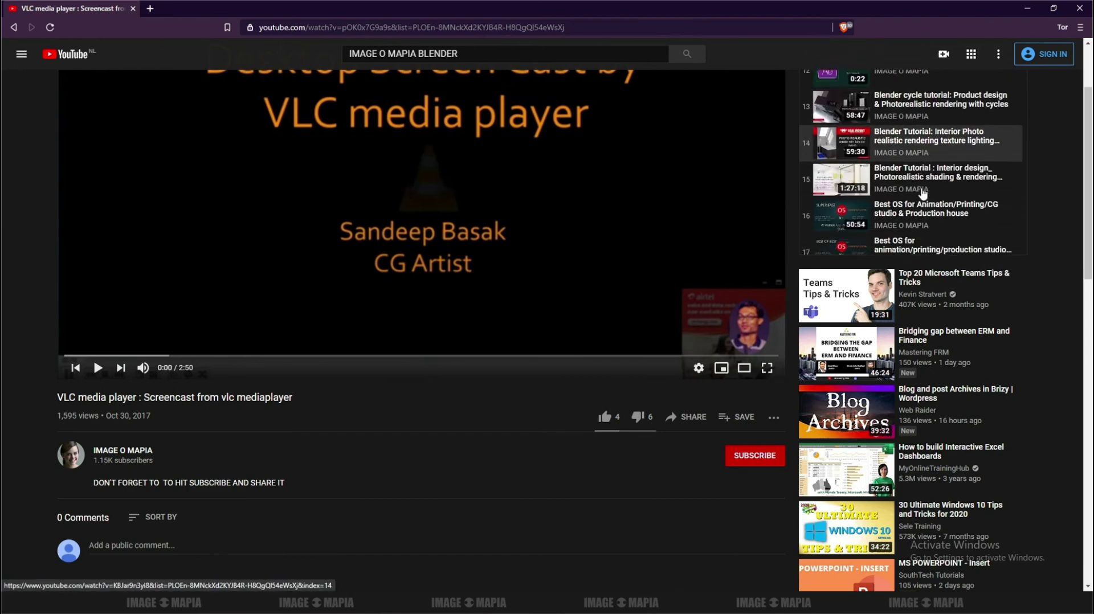
{"action": "scroll", "coordinate": [923, 193], "scroll_direction": "down", "scroll_amount": 4}
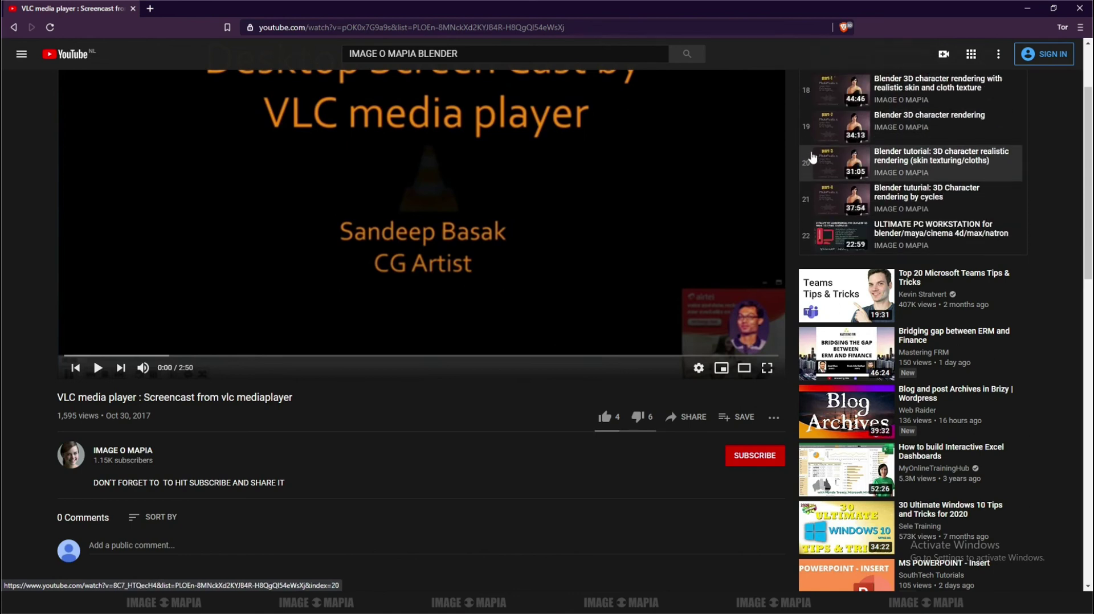
{"action": "scroll", "coordinate": [886, 210], "scroll_direction": "down", "scroll_amount": 1}
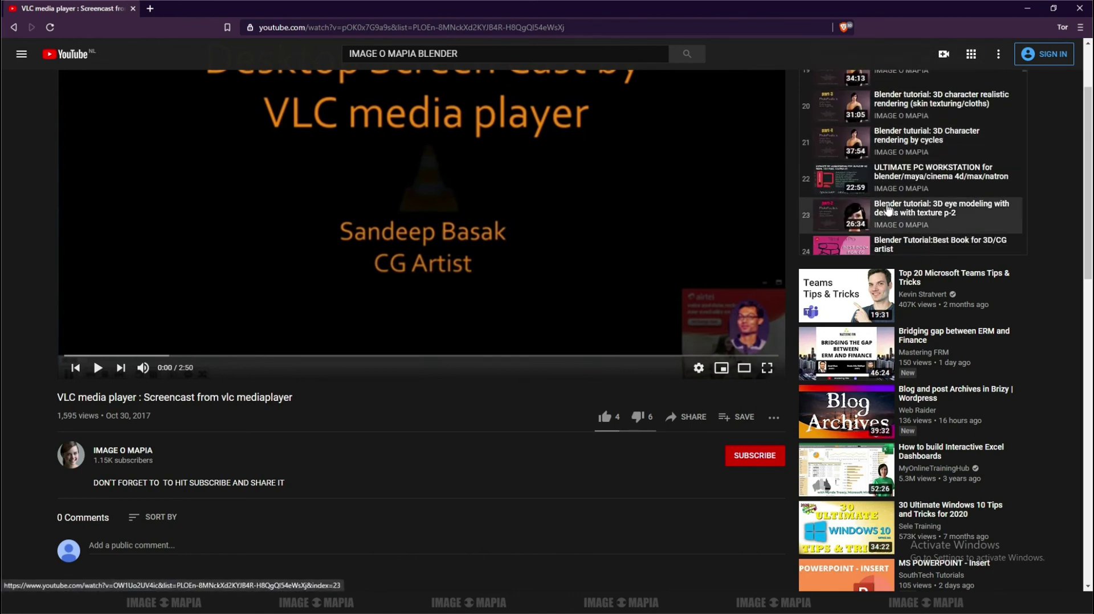
{"action": "scroll", "coordinate": [888, 210], "scroll_direction": "down", "scroll_amount": 4}
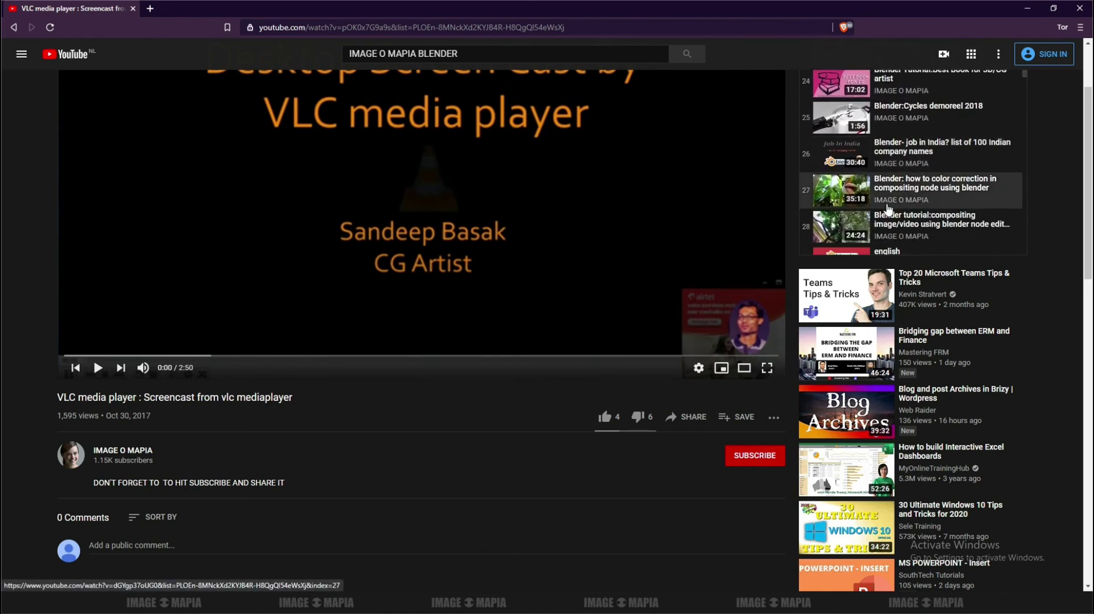
{"action": "scroll", "coordinate": [887, 210], "scroll_direction": "down", "scroll_amount": 5}
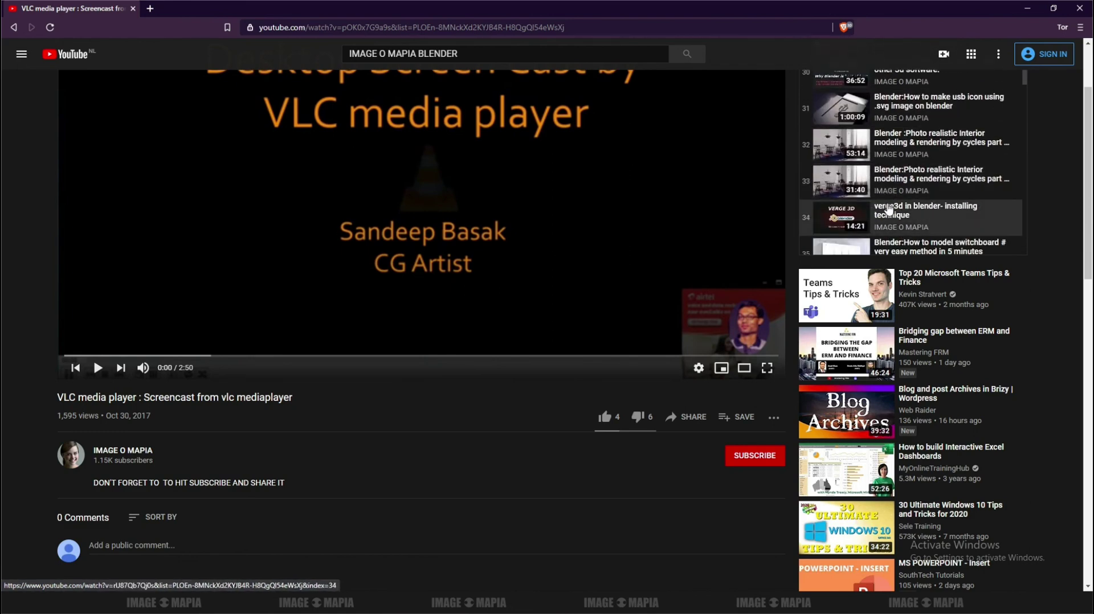
{"action": "scroll", "coordinate": [887, 211], "scroll_direction": "down", "scroll_amount": 6}
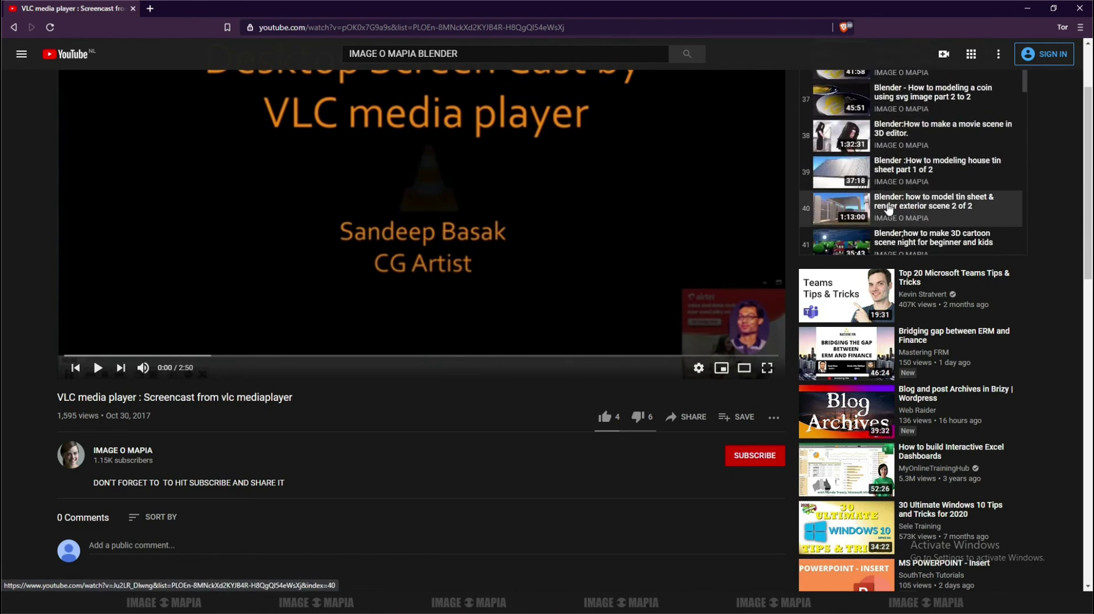
{"action": "scroll", "coordinate": [887, 210], "scroll_direction": "down", "scroll_amount": 3}
{"action": "scroll", "coordinate": [888, 208], "scroll_direction": "down", "scroll_amount": 1}
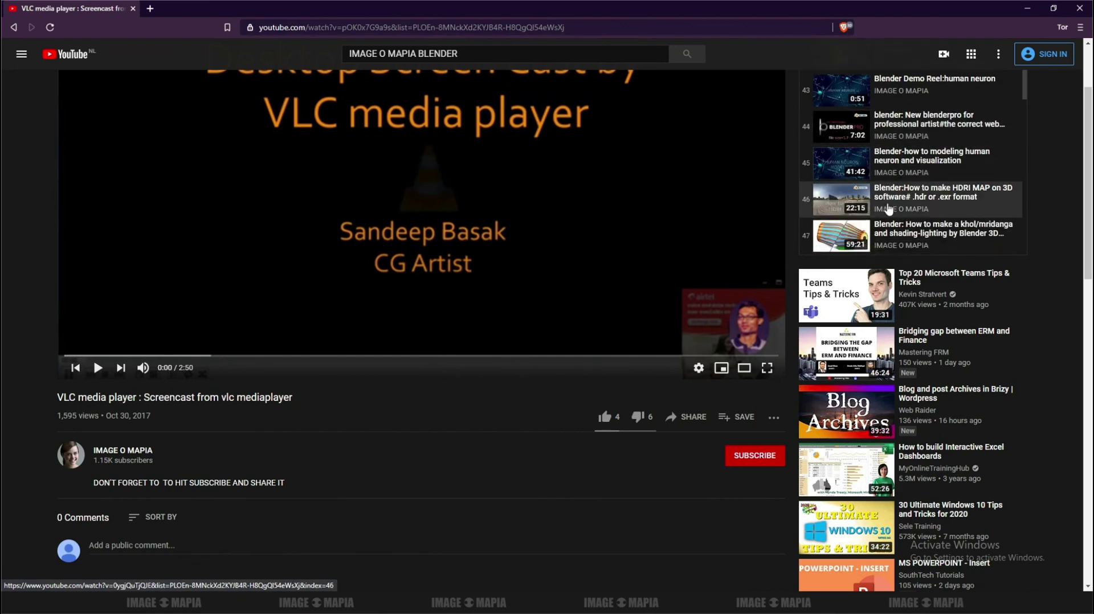
Examine the Blender tutorials further down the playlist, from about entry 43 to entry 121.
{"action": "scroll", "coordinate": [889, 210], "scroll_direction": "down", "scroll_amount": 2}
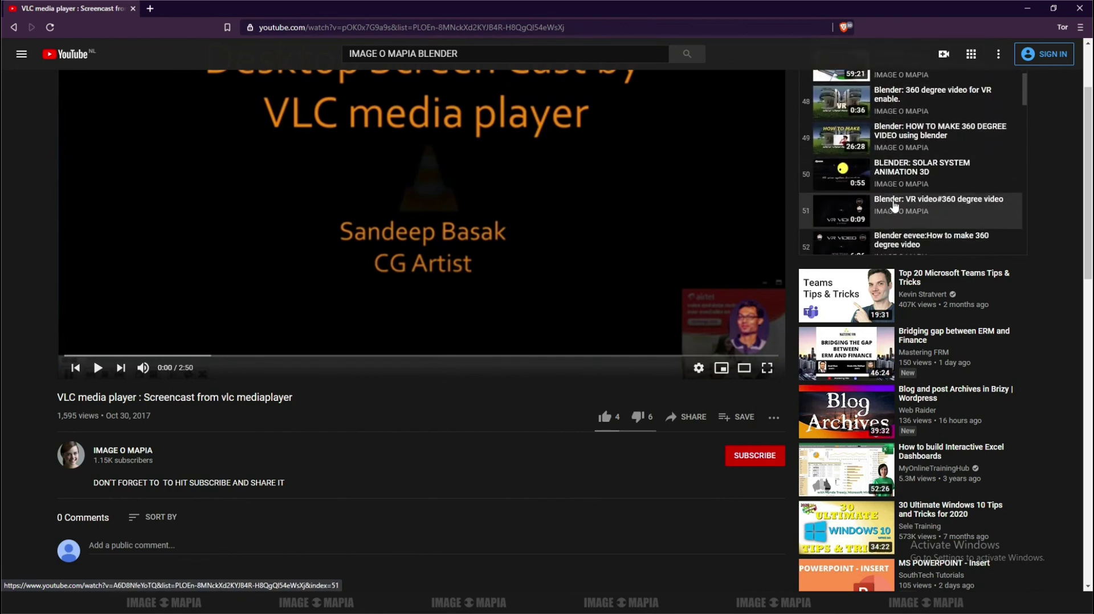
{"action": "scroll", "coordinate": [891, 199], "scroll_direction": "down", "scroll_amount": 5}
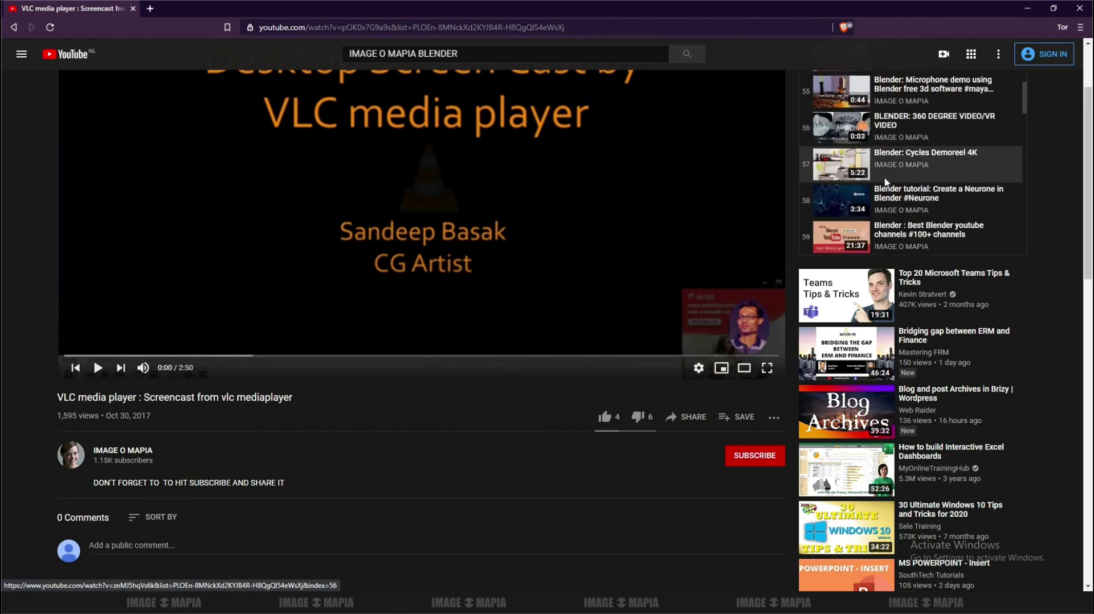
{"action": "scroll", "coordinate": [885, 181], "scroll_direction": "down", "scroll_amount": 4}
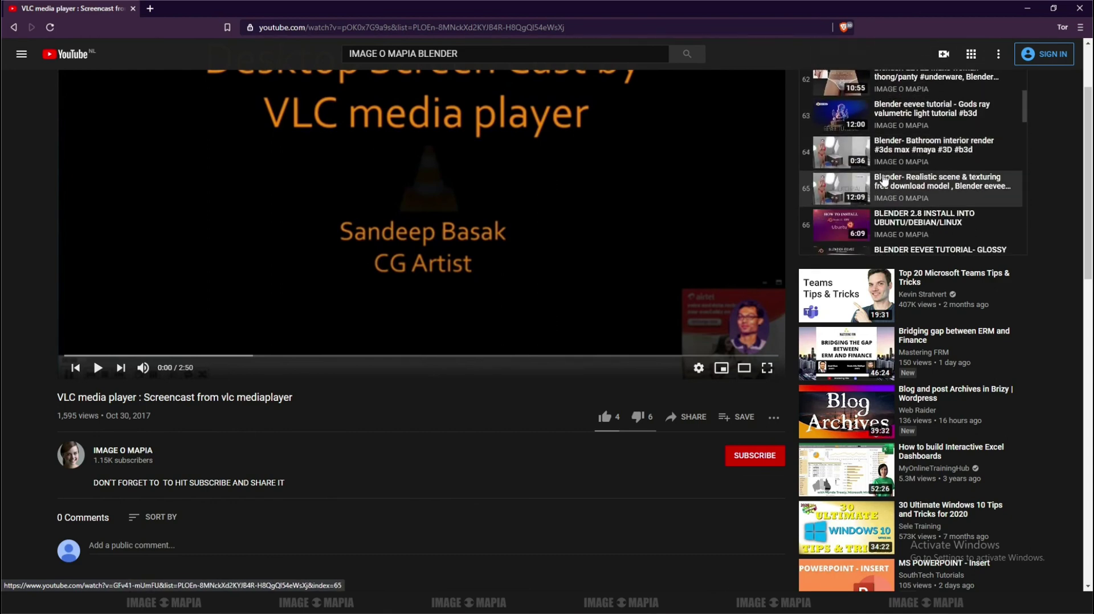
{"action": "scroll", "coordinate": [884, 181], "scroll_direction": "down", "scroll_amount": 5}
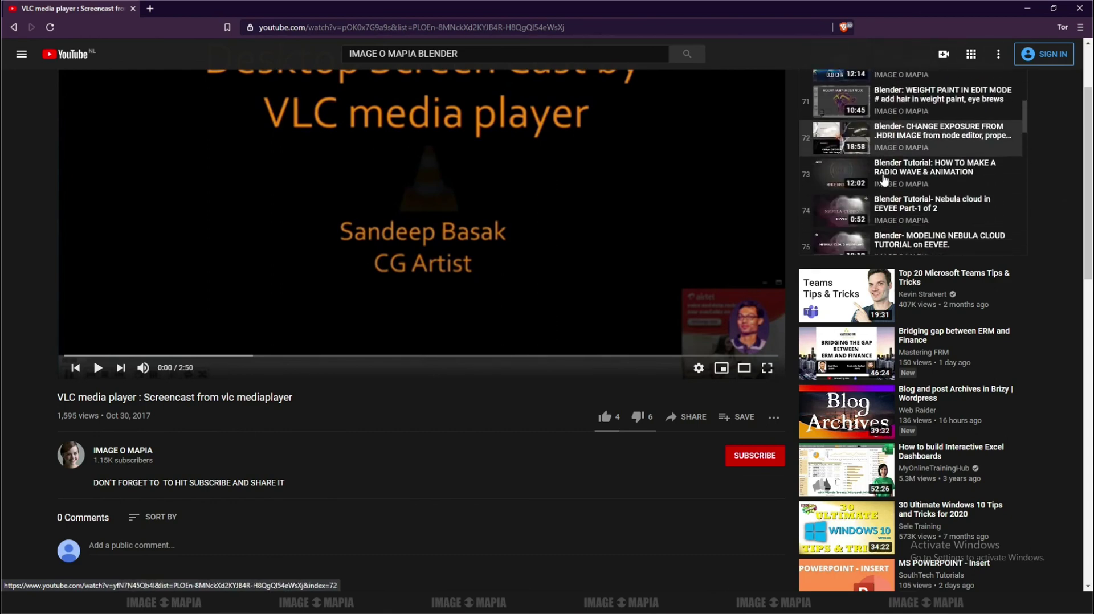
{"action": "scroll", "coordinate": [883, 180], "scroll_direction": "down", "scroll_amount": 3}
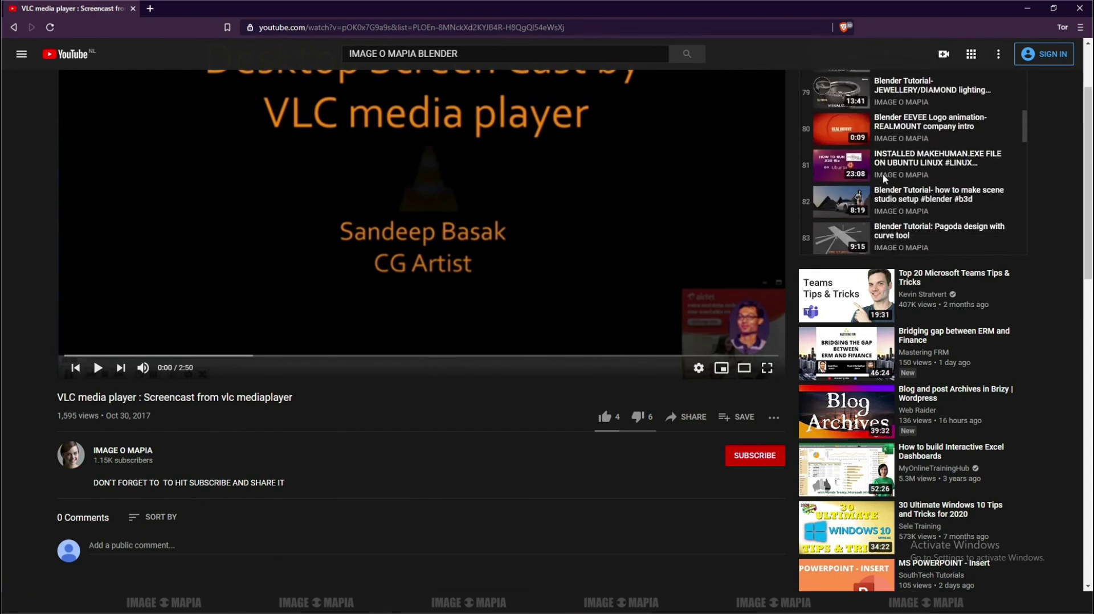
{"action": "scroll", "coordinate": [883, 180], "scroll_direction": "down", "scroll_amount": 5}
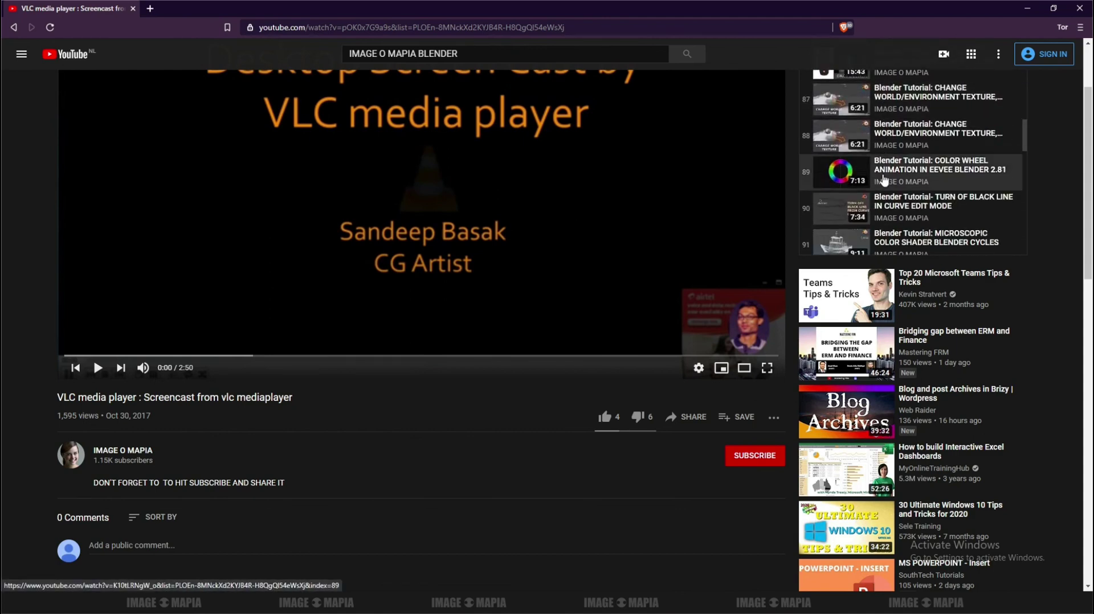
{"action": "scroll", "coordinate": [884, 180], "scroll_direction": "down", "scroll_amount": 7}
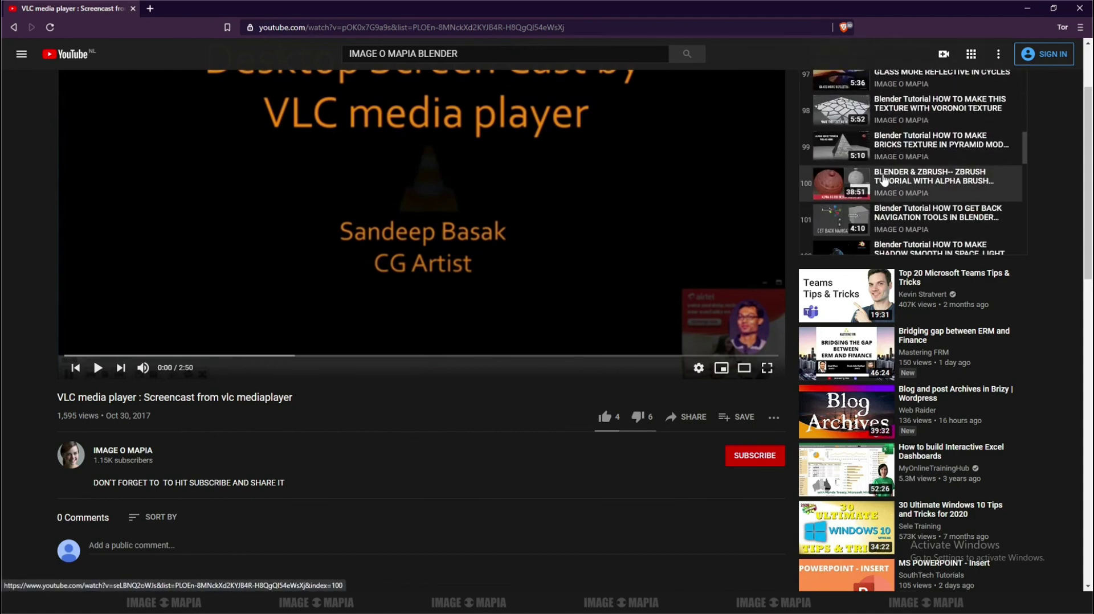
{"action": "scroll", "coordinate": [884, 180], "scroll_direction": "down", "scroll_amount": 5}
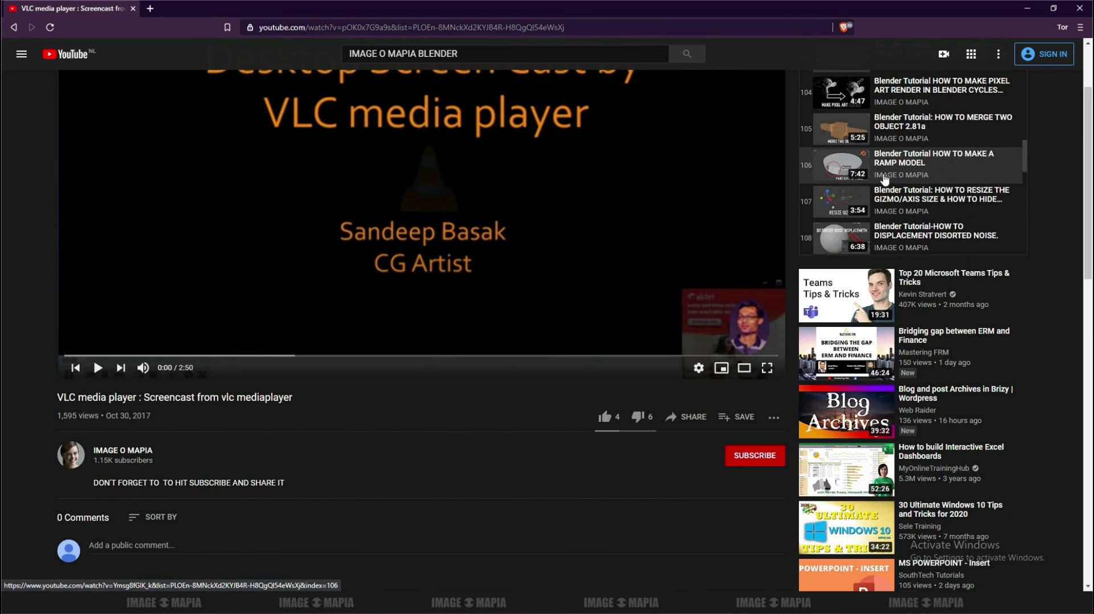
{"action": "scroll", "coordinate": [884, 180], "scroll_direction": "down", "scroll_amount": 3}
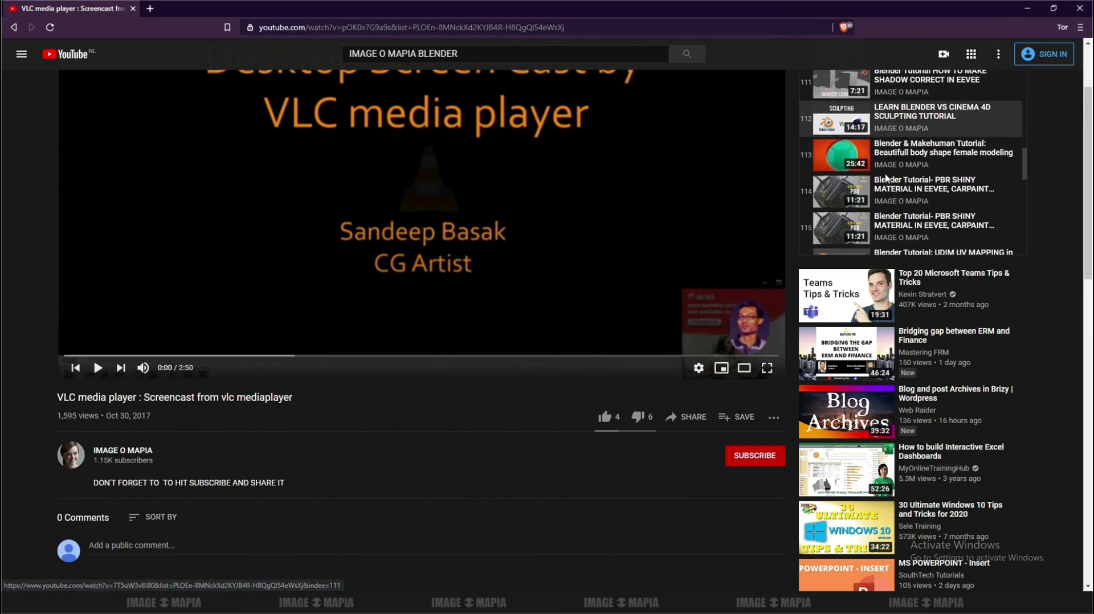
{"action": "scroll", "coordinate": [886, 179], "scroll_direction": "down", "scroll_amount": 3}
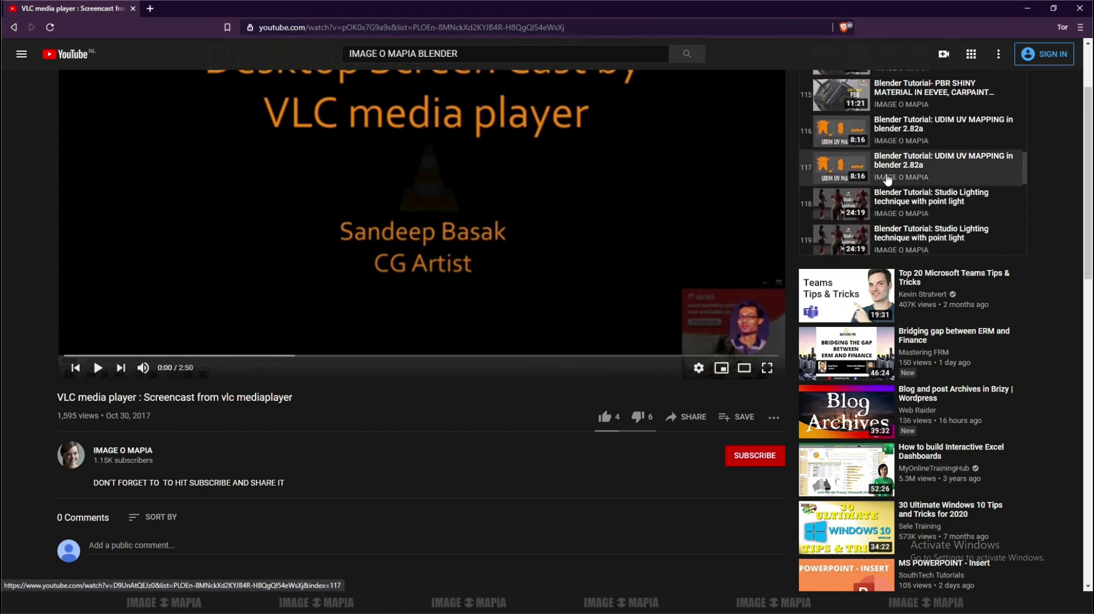
{"action": "scroll", "coordinate": [887, 180], "scroll_direction": "down", "scroll_amount": 2}
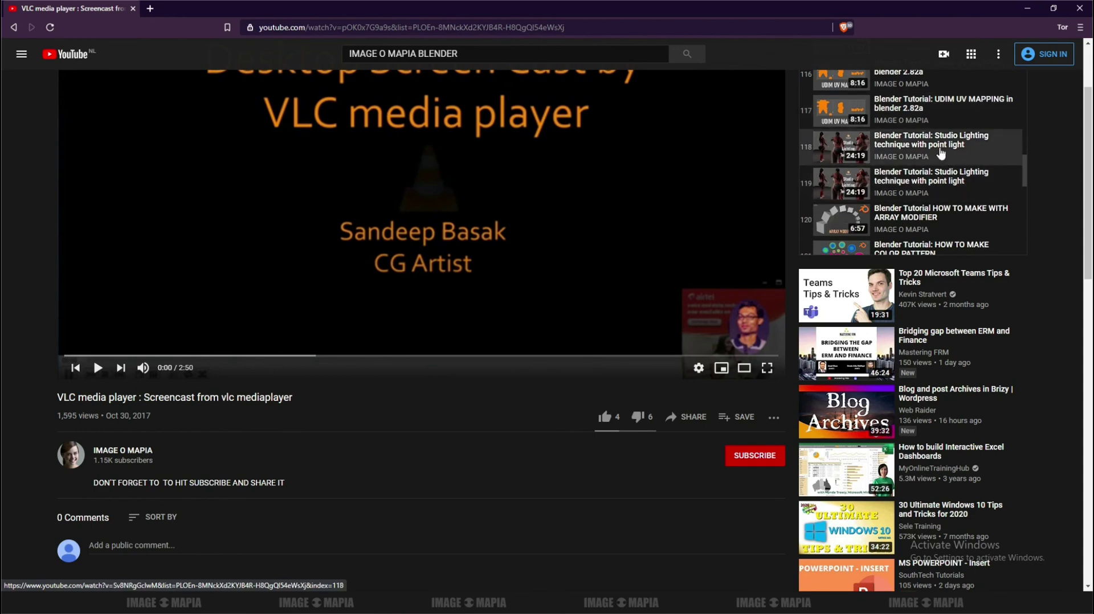
Bring back the Notepad note and add the line "MORE THAN 500+ TUTORIAL ABOUT 3D" below the channel directions, separated by a blank line.
{"action": "left_click", "coordinate": [875, 602]}
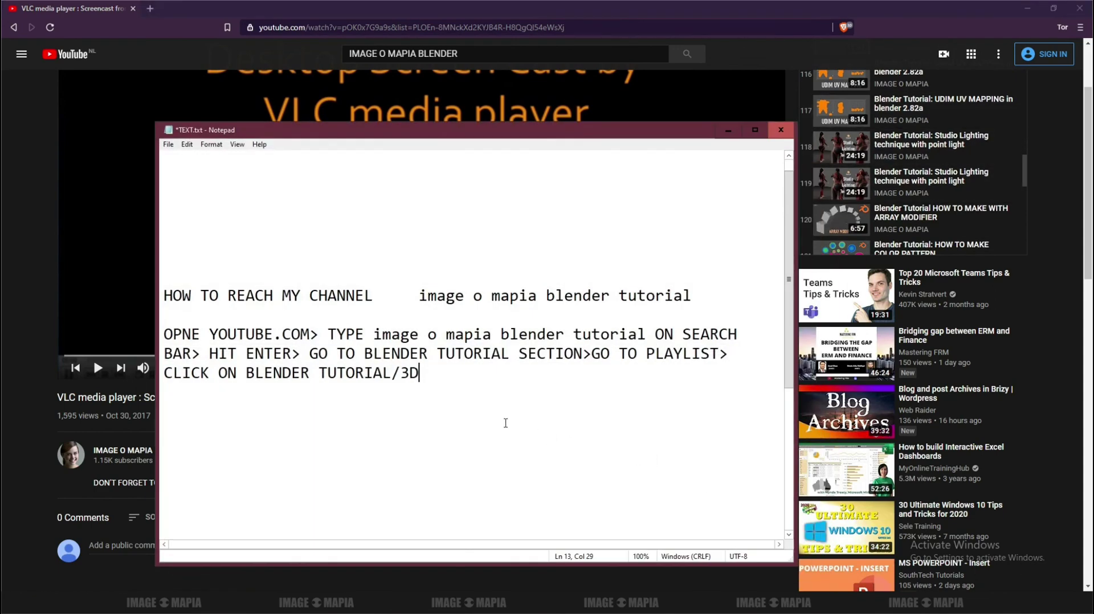
{"action": "key", "text": "Return"}
{"action": "key", "text": "Return"}
{"action": "type", "text": "MORE THAN"}
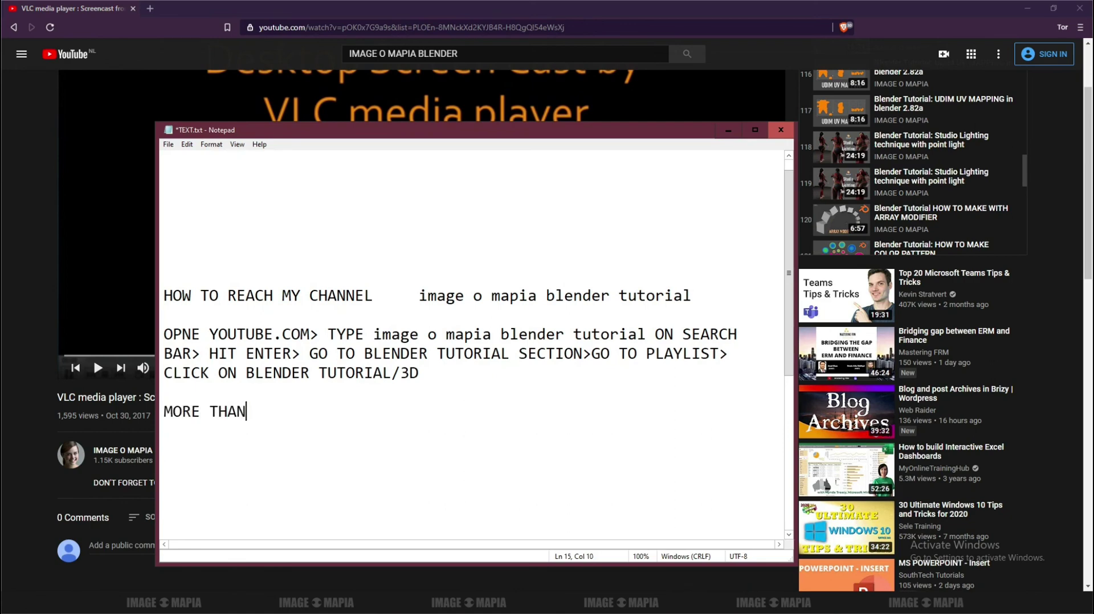
{"action": "type", "text": " 500+ TUTORIAL "}
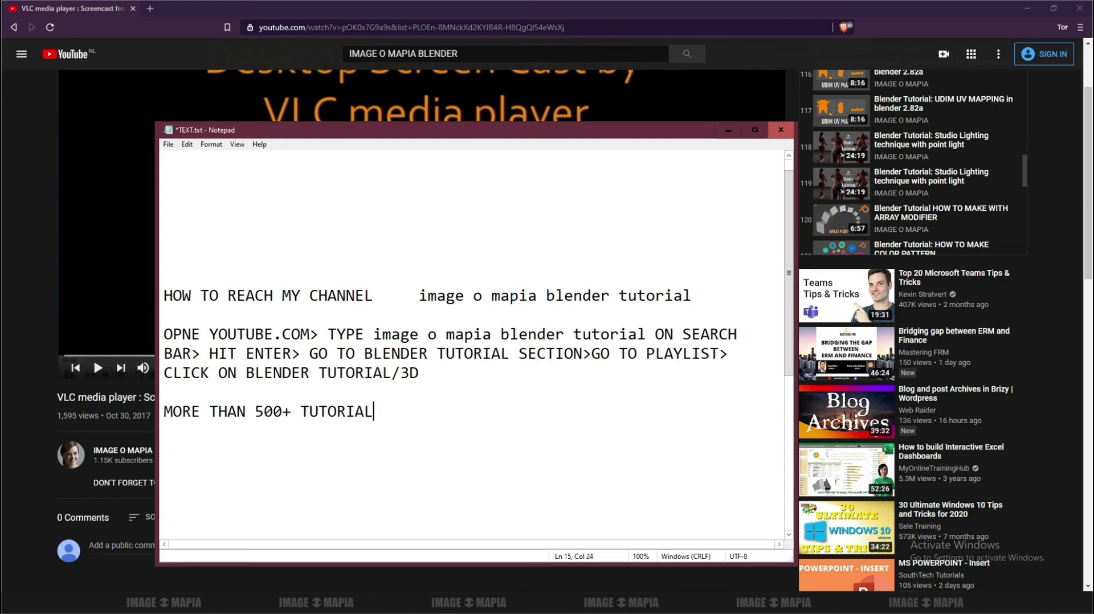
{"action": "type", "text": "ABOUT 3D"}
{"action": "key", "text": "Return"}
{"action": "key", "text": "Return"}
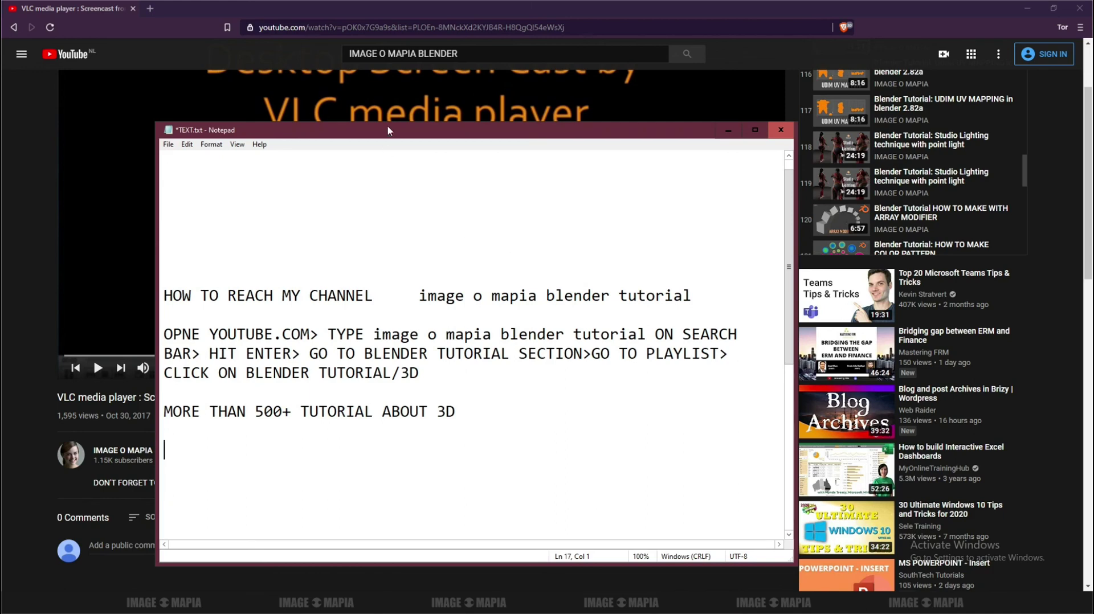
Reposition the note window slightly higher and insert two line breaks after the "MORE THAN 500+ TUTORIAL ABOUT 3D" line.
{"action": "left_click_drag", "start_coordinate": [392, 137], "coordinate": [372, 106]}
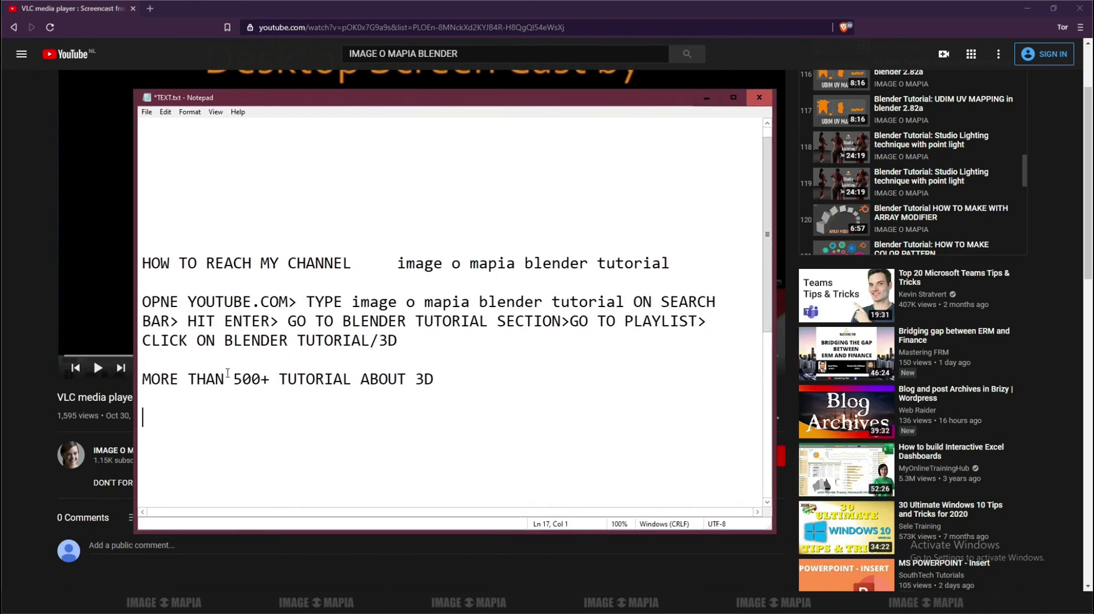
{"action": "left_click_drag", "start_coordinate": [143, 379], "coordinate": [450, 377]}
{"action": "left_click", "coordinate": [449, 377]}
{"action": "key", "text": "Return"}
{"action": "key", "text": "Return"}
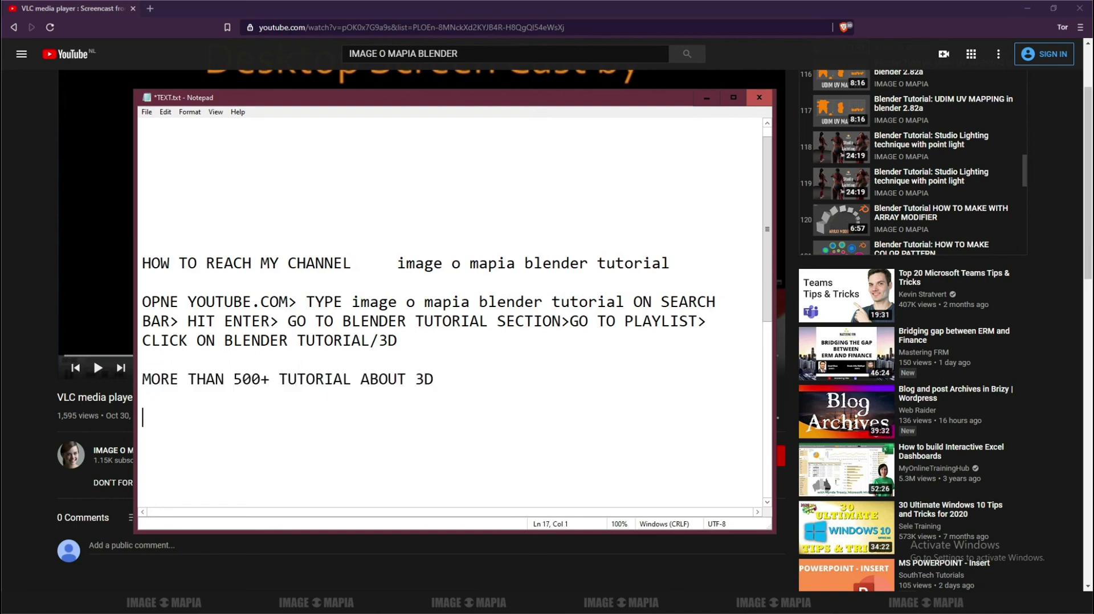